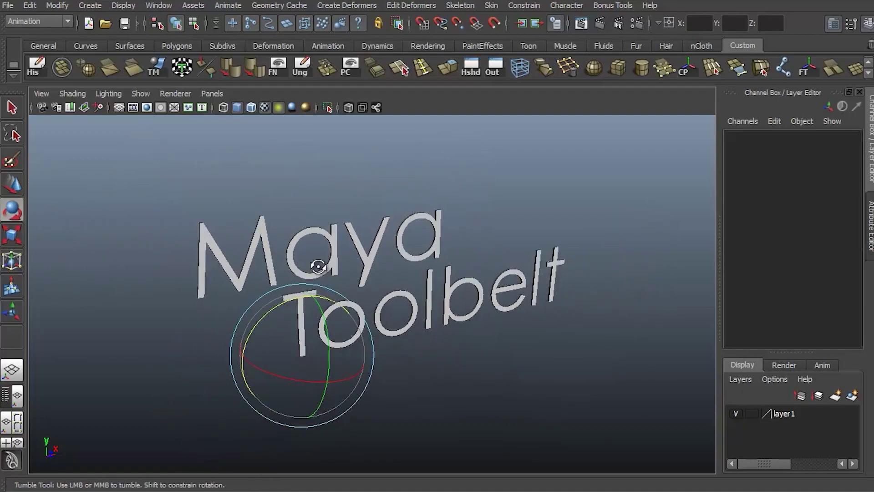
pyautogui.keyDown('alt'); pyautogui.moveTo(373, 228); pyautogui.dragTo(362, 273, button='middle'); pyautogui.keyUp('alt')
pyautogui.press('Insert')
pyautogui.moveTo(272, 385); pyautogui.dragTo(206, 255)
pyautogui.press('Insert')
pyautogui.moveTo(205, 206); pyautogui.dragTo(217, 114)
pyautogui.press('q')
pyautogui.keyDown('alt'); pyautogui.moveTo(437, 255); pyautogui.dragTo(542, 333, button='right'); pyautogui.keyUp('alt')
pyautogui.keyDown('alt'); pyautogui.moveTo(542, 333); pyautogui.dragTo(527, 319); pyautogui.keyUp('alt')
pyautogui.keyDown('alt'); pyautogui.moveTo(527, 320); pyautogui.dragTo(562, 296, button='right'); pyautogui.keyUp('alt')
pyautogui.keyDown('alt'); pyautogui.moveTo(562, 296); pyautogui.dragTo(574, 269); pyautogui.keyUp('alt')
pyautogui.keyDown('alt'); pyautogui.moveTo(573, 268); pyautogui.dragTo(572, 228, button='middle'); pyautogui.keyUp('alt')
pyautogui.keyDown('alt'); pyautogui.moveTo(571, 228); pyautogui.dragTo(585, 237); pyautogui.keyUp('alt')
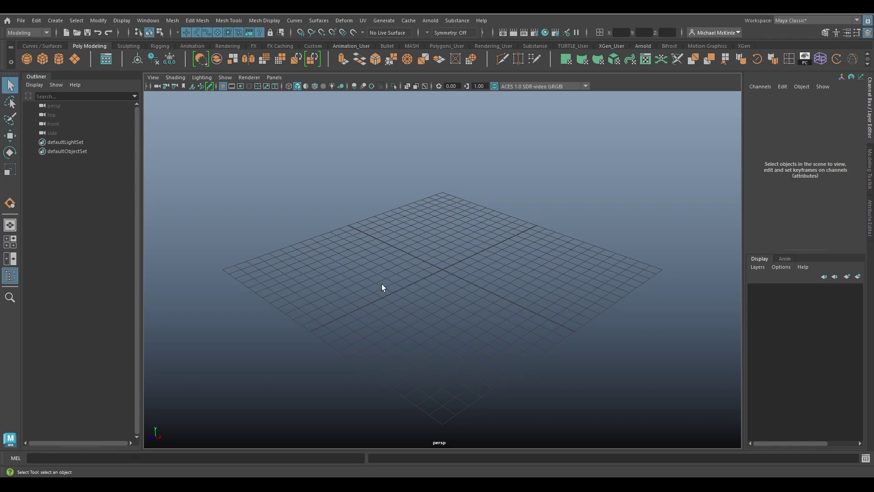
# - Tear off the Mesh Tools commands as a floating window and place it over the perspective viewport
pyautogui.click(219, 21)
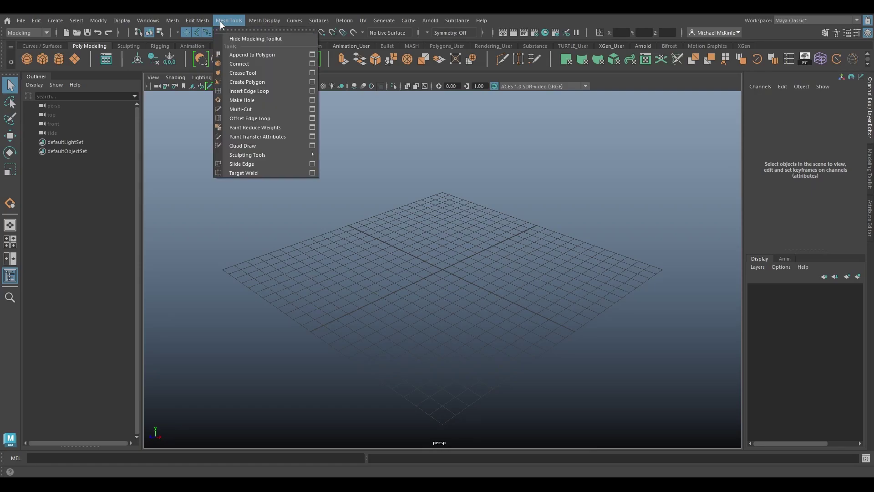
pyautogui.click(236, 26)
pyautogui.moveTo(251, 23); pyautogui.dragTo(184, 103)
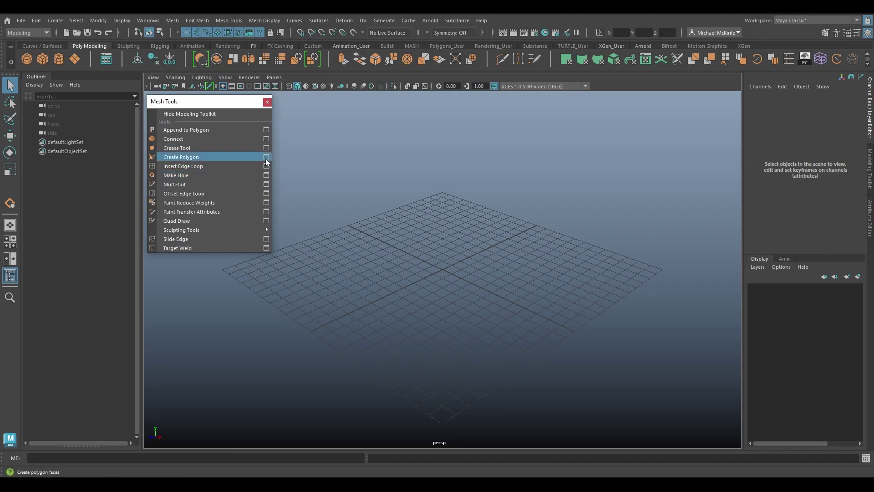
pyautogui.click(366, 180)
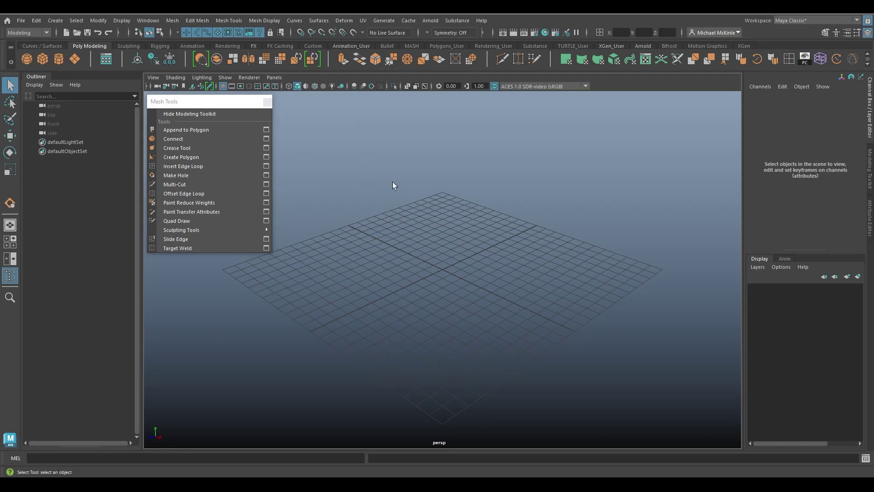
# - Create a polygon cube at the origin, scale it uniformly to about 10.2, and hide the viewport grid
pyautogui.click(45, 59)
pyautogui.press('r')
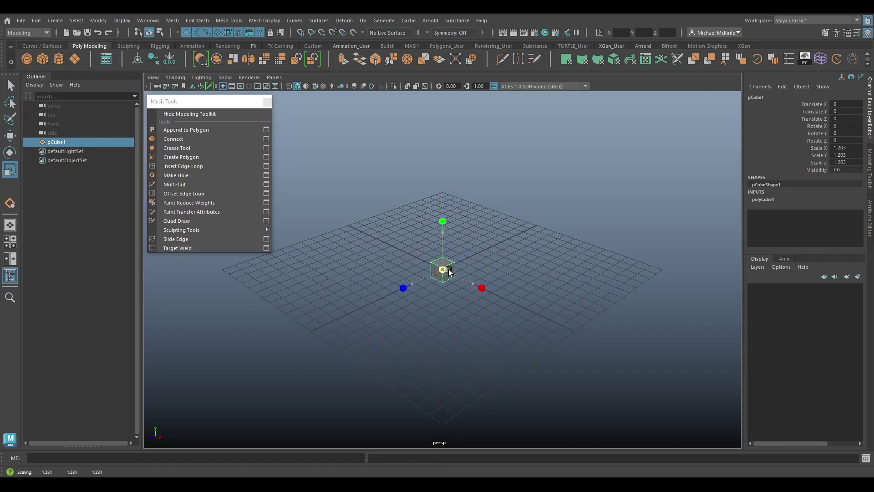
pyautogui.moveTo(443, 269); pyautogui.dragTo(550, 287)
pyautogui.click(223, 86)
pyautogui.press('w')
pyautogui.keyDown('alt'); pyautogui.moveTo(402, 197); pyautogui.dragTo(469, 236); pyautogui.keyUp('alt')
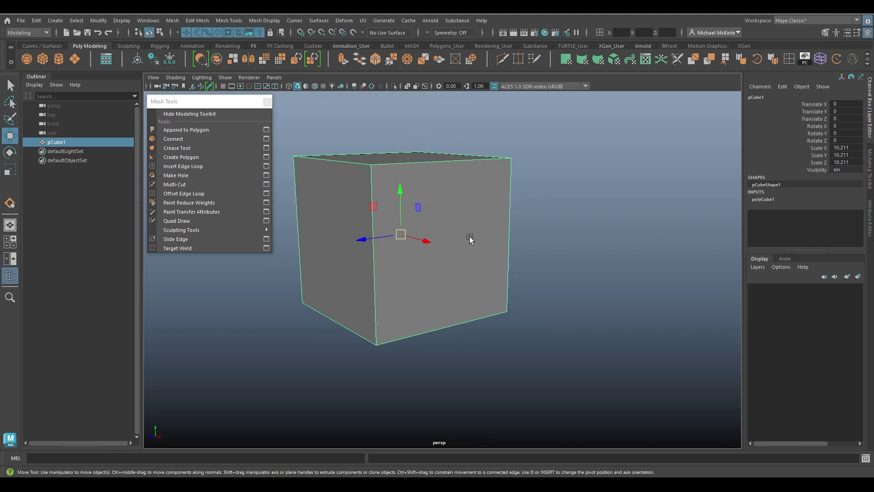
pyautogui.click(567, 245)
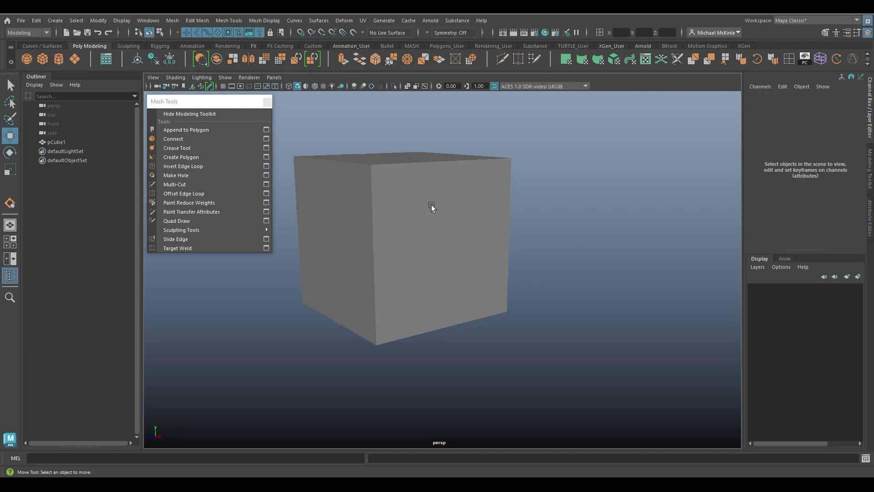
# - Create a polygon cylinder and move it out of the cube along X to about 10.3
pyautogui.click(59, 59)
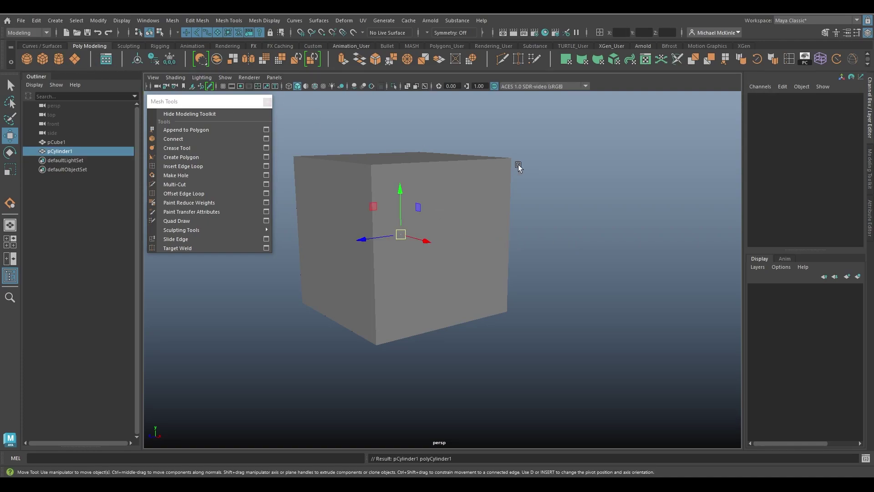
pyautogui.moveTo(438, 246); pyautogui.dragTo(614, 300)
pyautogui.keyDown('alt'); pyautogui.moveTo(614, 299); pyautogui.dragTo(538, 273, button='middle'); pyautogui.keyUp('alt')
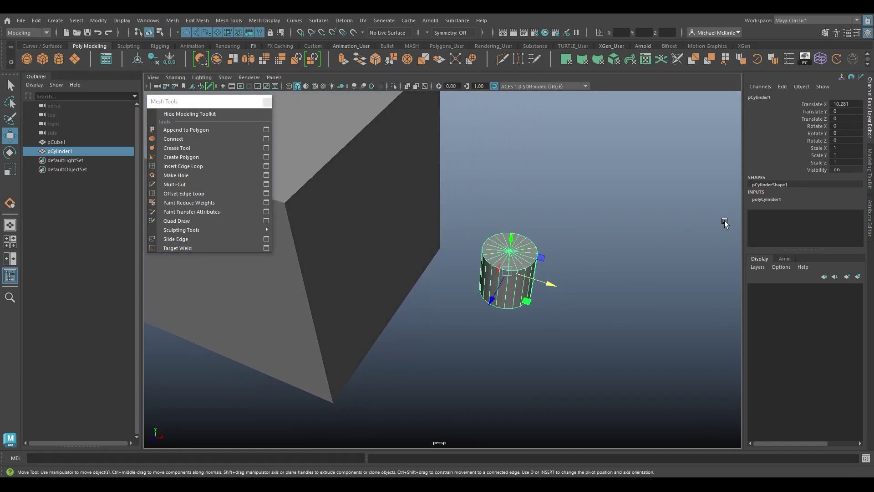
# - Set the cylinder's Subdivisions Caps to 0, keeping Subdivisions Axis at 20
pyautogui.click(775, 199)
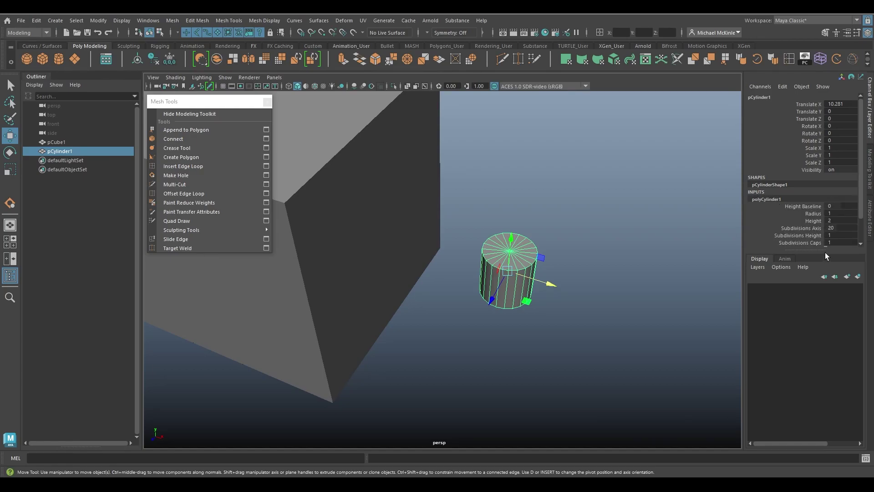
pyautogui.moveTo(825, 253); pyautogui.dragTo(824, 299)
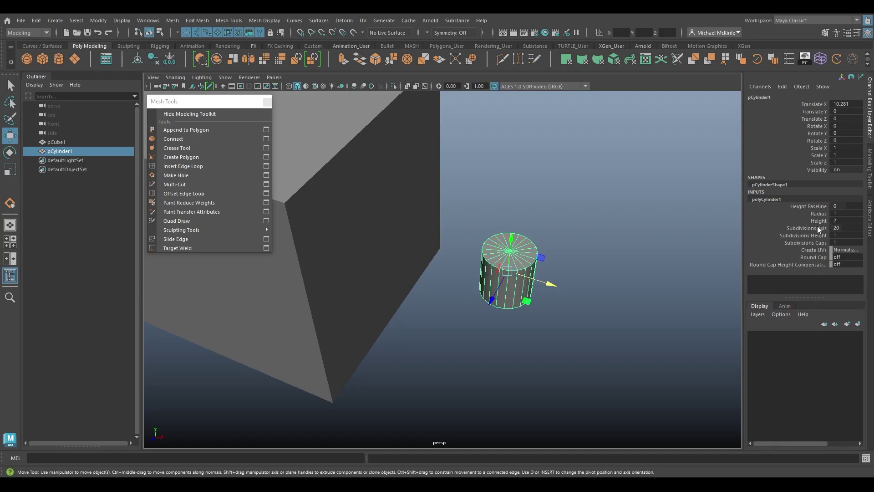
pyautogui.click(794, 242)
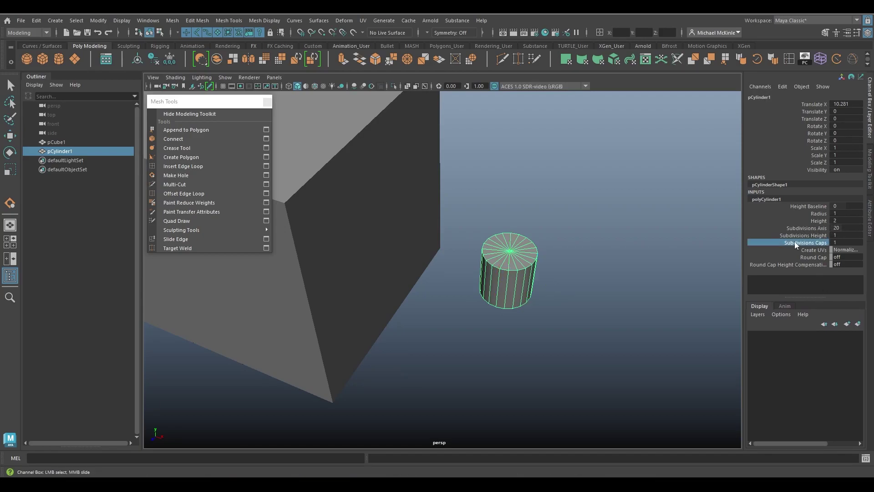
pyautogui.moveTo(703, 209); pyautogui.dragTo(550, 235, button='middle')
pyautogui.keyDown('alt'); pyautogui.moveTo(510, 246); pyautogui.dragTo(567, 274); pyautogui.keyUp('alt')
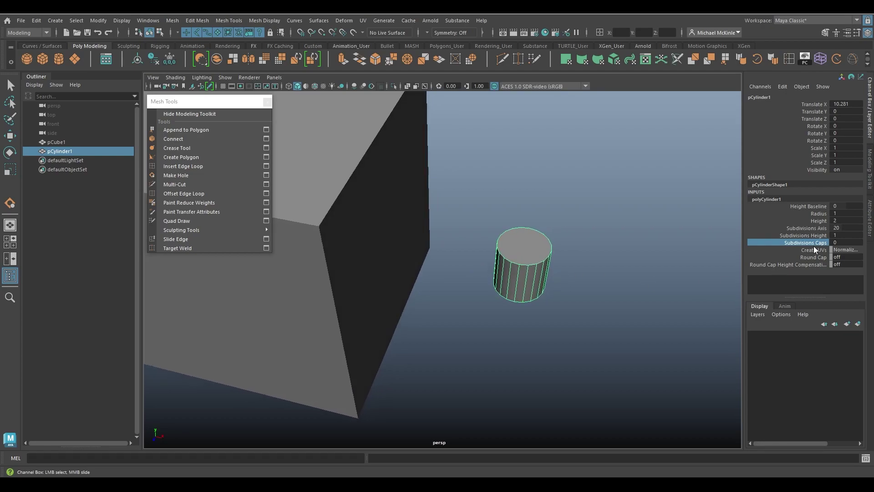
pyautogui.click(816, 228)
pyautogui.moveTo(672, 220); pyautogui.dragTo(648, 207, button='middle')
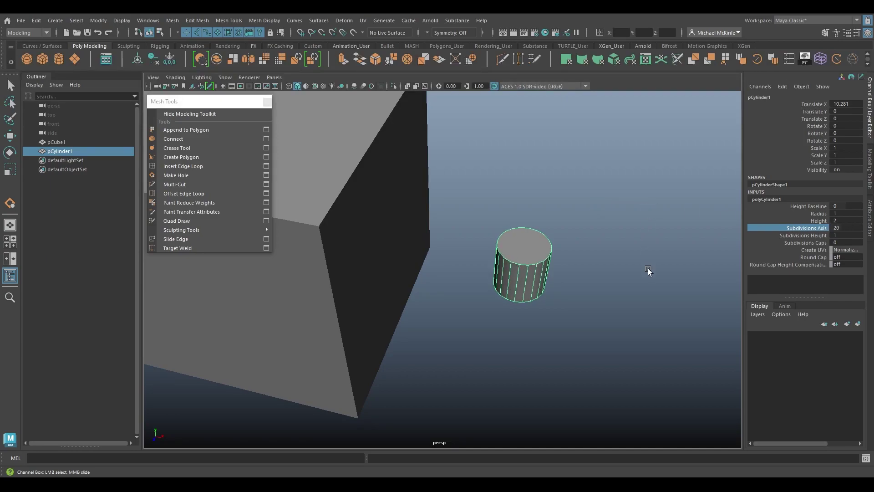
# - Delete the cylinder's side and bottom faces, keeping only the top cap as a flat disc
pyautogui.keyDown('alt'); pyautogui.moveTo(605, 259); pyautogui.dragTo(526, 191); pyautogui.keyUp('alt')
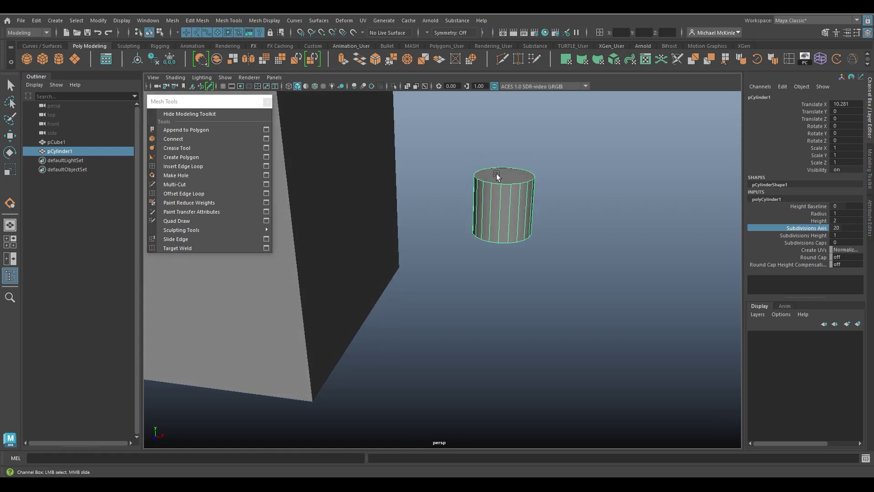
pyautogui.moveTo(514, 178); pyautogui.dragTo(465, 200, button='right')
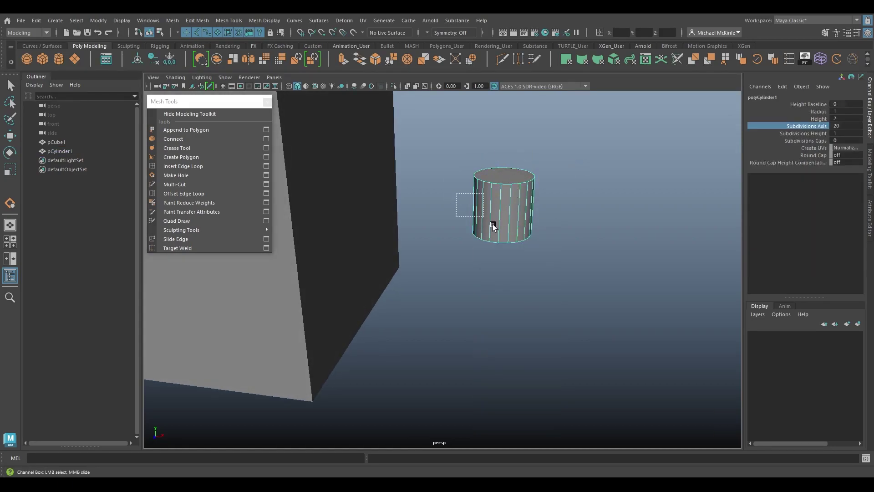
pyautogui.press('w')
pyautogui.rightClick(515, 168)
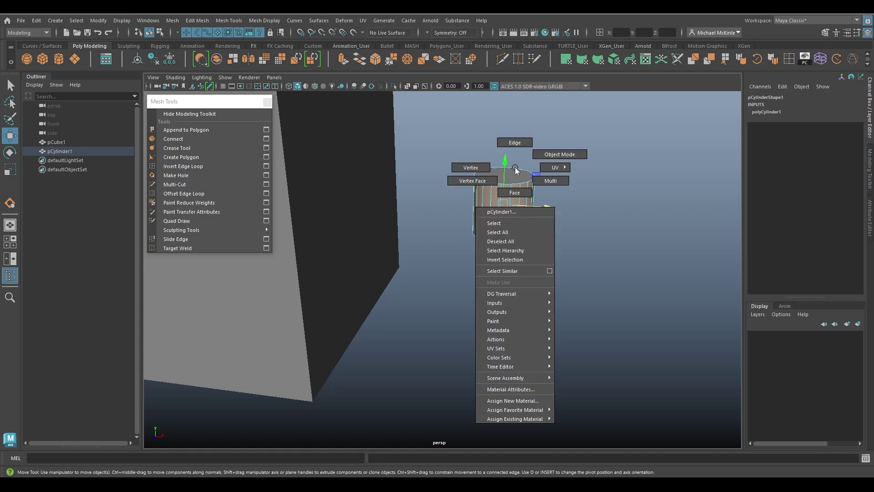
pyautogui.click(516, 193)
pyautogui.moveTo(604, 194); pyautogui.dragTo(449, 284)
pyautogui.moveTo(651, 284); pyautogui.dragTo(480, 209)
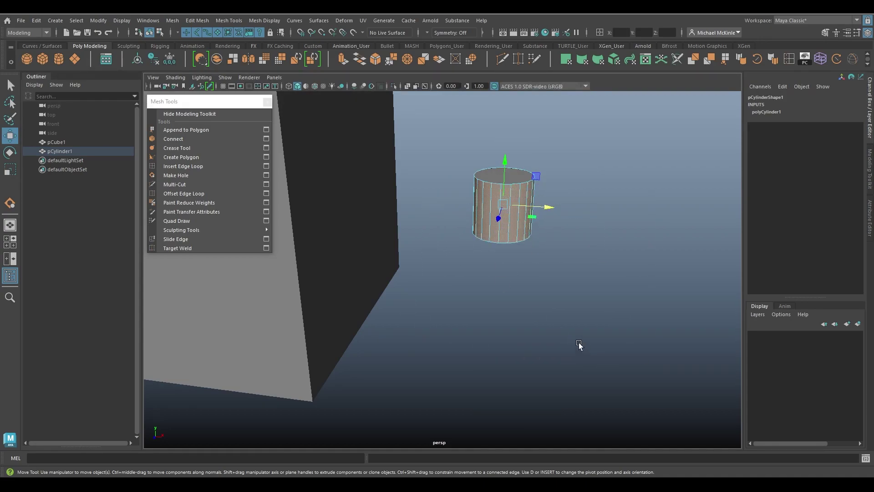
pyautogui.press('Delete')
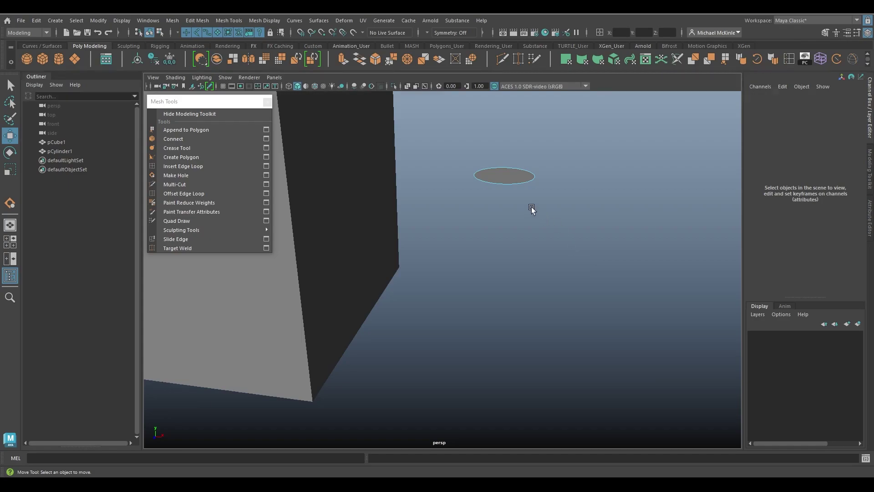
# - Rotate the remaining disc face upright so it is parallel to the cube's nearest side, and return to object mode
pyautogui.keyDown('alt'); pyautogui.moveTo(584, 263); pyautogui.dragTo(517, 241); pyautogui.keyUp('alt')
pyautogui.click(483, 255)
pyautogui.keyDown('alt'); pyautogui.moveTo(590, 313); pyautogui.dragTo(557, 278); pyautogui.keyUp('alt')
pyautogui.press('e')
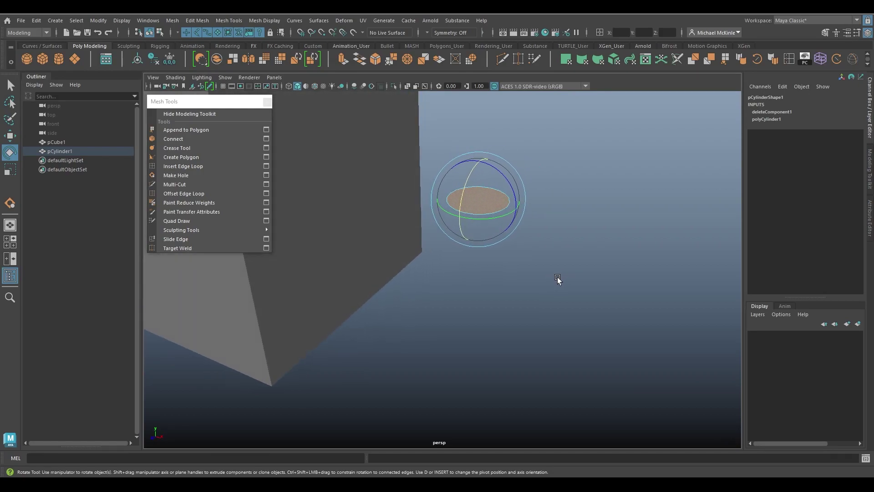
pyautogui.moveTo(491, 167); pyautogui.dragTo(548, 197)
pyautogui.keyDown('alt'); pyautogui.moveTo(536, 243); pyautogui.dragTo(555, 247); pyautogui.keyUp('alt')
pyautogui.keyDown('alt'); pyautogui.moveTo(556, 246); pyautogui.dragTo(552, 275, button='middle'); pyautogui.keyUp('alt')
pyautogui.press('w')
pyautogui.moveTo(576, 161); pyautogui.dragTo(601, 147, button='right')
# - Center the disc's pivot and scale the disc uniformly to about 2.6
pyautogui.keyDown('alt'); pyautogui.moveTo(603, 193); pyautogui.dragTo(576, 205); pyautogui.keyUp('alt')
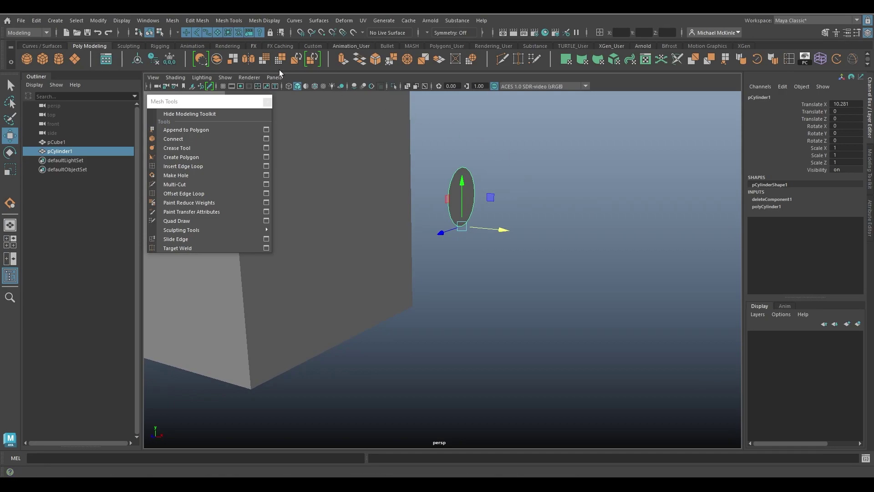
pyautogui.keyDown('alt'); pyautogui.moveTo(373, 155); pyautogui.dragTo(399, 165); pyautogui.keyUp('alt')
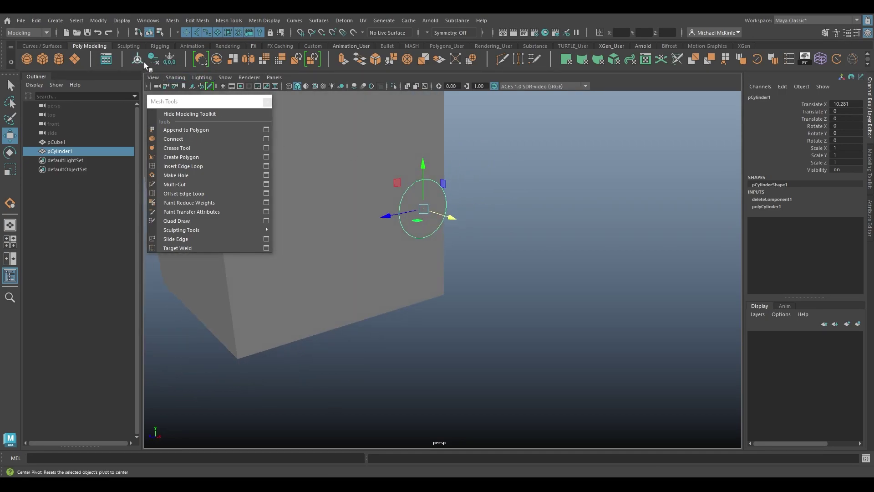
pyautogui.keyDown('alt'); pyautogui.moveTo(438, 228); pyautogui.dragTo(445, 245); pyautogui.keyUp('alt')
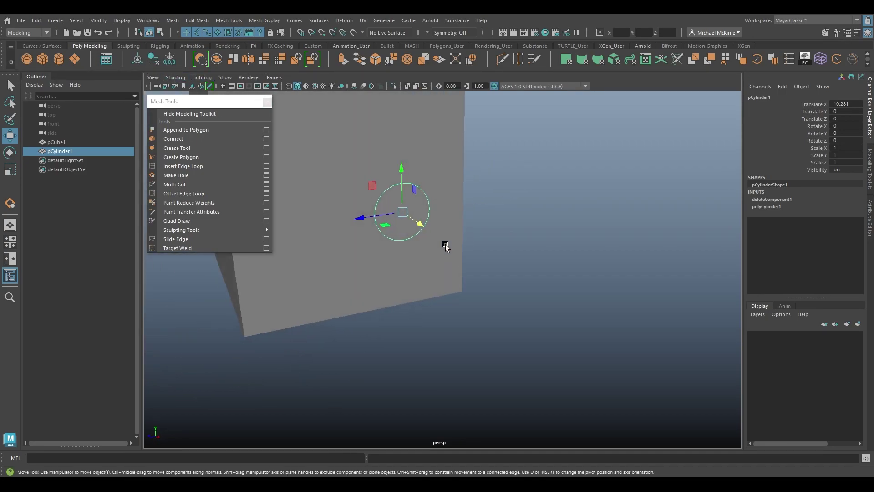
pyautogui.press('r')
pyautogui.moveTo(402, 212)
pyautogui.mouseDown()
pyautogui.moveTo(441, 206)
pyautogui.moveTo(437, 236)
pyautogui.moveTo(437, 207)
pyautogui.moveTo(442, 215)
pyautogui.moveTo(481, 212)
pyautogui.moveTo(436, 221)
pyautogui.moveTo(455, 228)
pyautogui.moveTo(511, 228)
pyautogui.moveTo(498, 246)
pyautogui.moveTo(392, 228)
pyautogui.moveTo(410, 283)
pyautogui.moveTo(446, 228)
pyautogui.moveTo(398, 220)
pyautogui.mouseUp()
pyautogui.press('w')
pyautogui.press('r')
pyautogui.press('w')
# - In the side view, move the disc toward the cube's upper corner, to about -2.16 in Z, and deselect it
pyautogui.press('space')
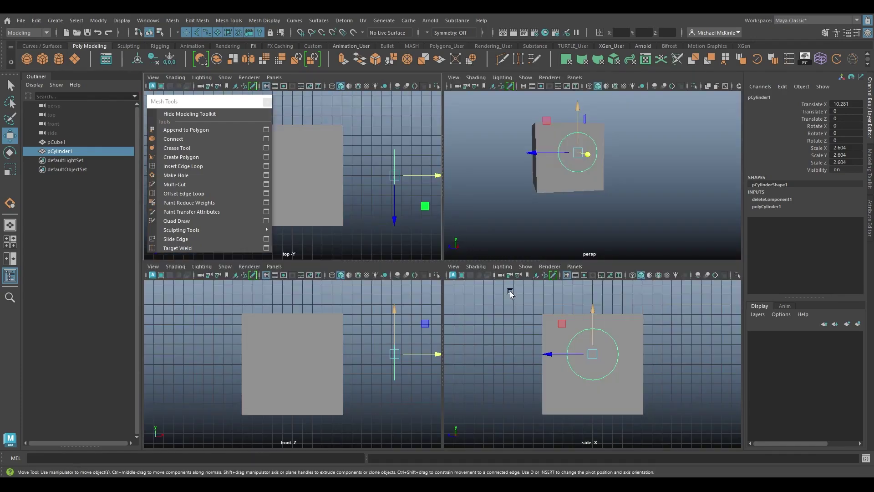
pyautogui.keyDown('alt'); pyautogui.moveTo(565, 369); pyautogui.dragTo(590, 368, button='middle'); pyautogui.keyUp('alt')
pyautogui.keyDown('alt'); pyautogui.moveTo(590, 369); pyautogui.dragTo(557, 385, button='middle'); pyautogui.keyUp('alt')
pyautogui.scroll(3, 556, 385)
pyautogui.moveTo(554, 347); pyautogui.dragTo(584, 332)
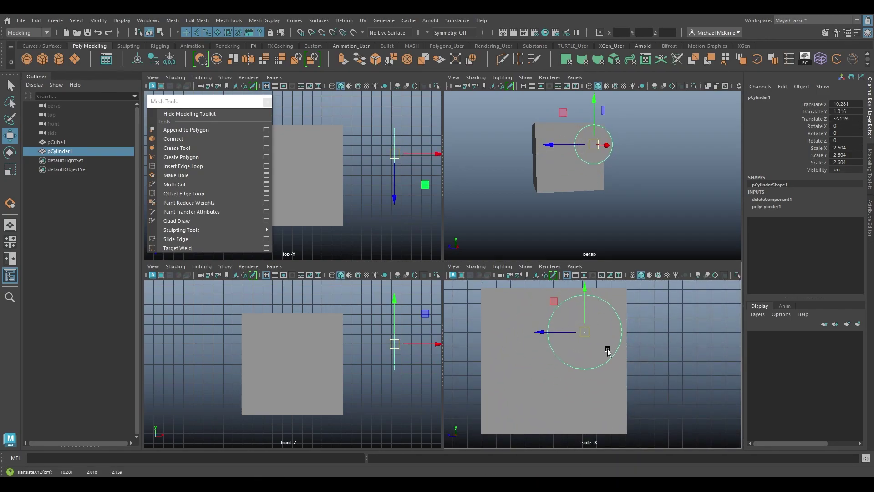
pyautogui.click(666, 190)
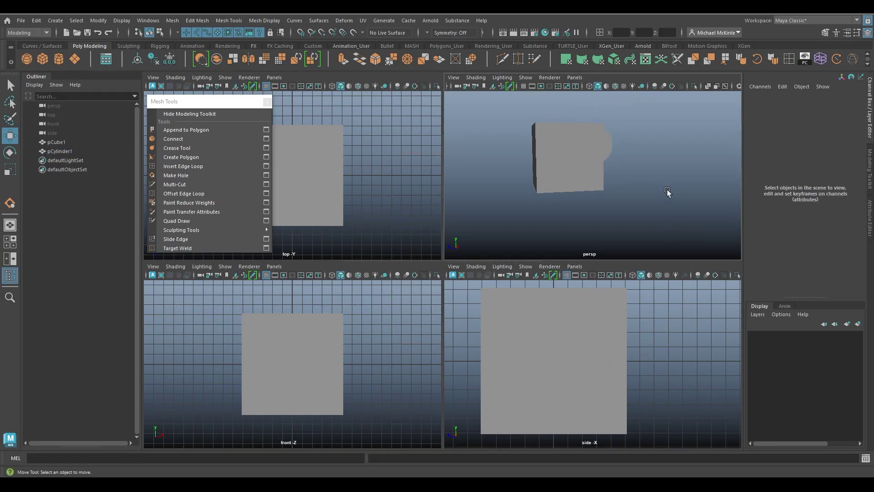
# - Maximize the perspective view and turn on screen space ambient occlusion and wireframe on shaded
pyautogui.press('space')
pyautogui.keyDown('alt'); pyautogui.moveTo(633, 231); pyautogui.dragTo(597, 258); pyautogui.keyUp('alt')
pyautogui.scroll(3, 569, 257)
pyautogui.click(354, 86)
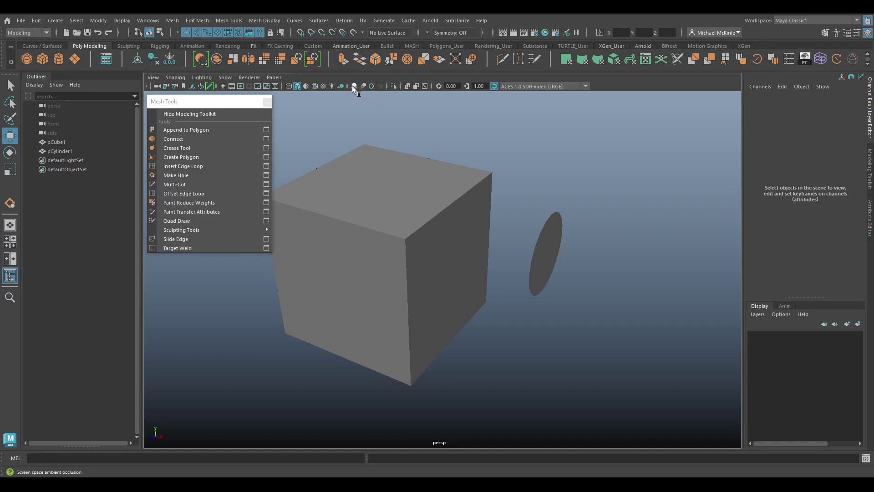
pyautogui.click(473, 231)
pyautogui.keyDown('alt'); pyautogui.moveTo(589, 223); pyautogui.dragTo(534, 217); pyautogui.keyUp('alt')
pyautogui.keyDown('alt'); pyautogui.moveTo(437, 192); pyautogui.dragTo(462, 201); pyautogui.keyUp('alt')
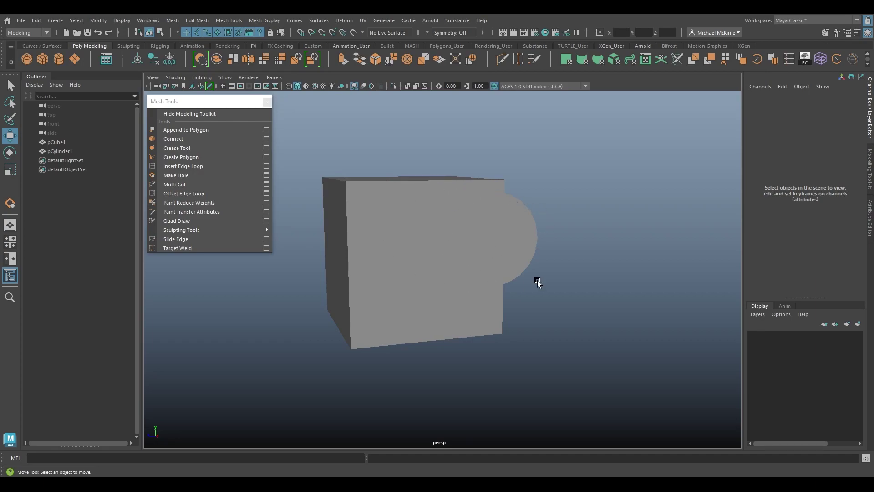
pyautogui.click(525, 221)
pyautogui.click(572, 146)
pyautogui.click(315, 86)
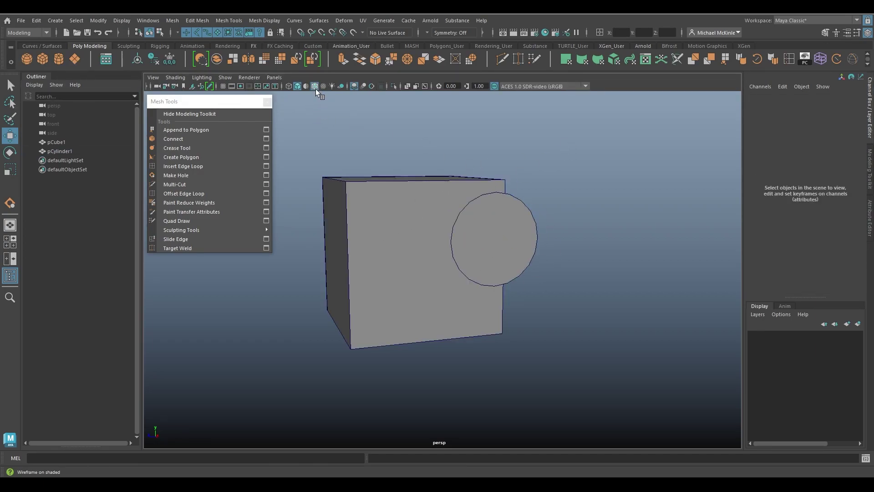
pyautogui.keyDown('alt'); pyautogui.moveTo(423, 242); pyautogui.dragTo(570, 284); pyautogui.keyUp('alt')
pyautogui.click(526, 220)
pyautogui.click(554, 251)
pyautogui.click(519, 226)
pyautogui.click(543, 241)
pyautogui.click(516, 216)
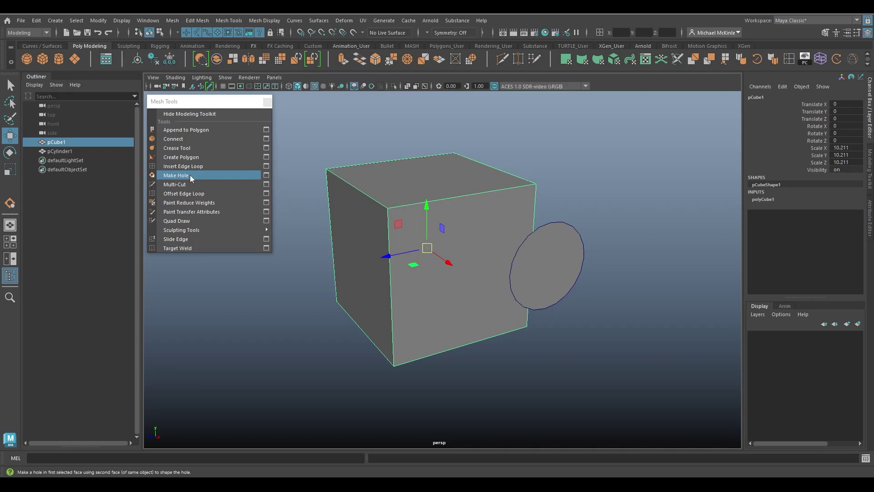
# - Select both the cube and the disc and combine them into one mesh
pyautogui.click(594, 203)
pyautogui.moveTo(594, 203); pyautogui.dragTo(411, 288)
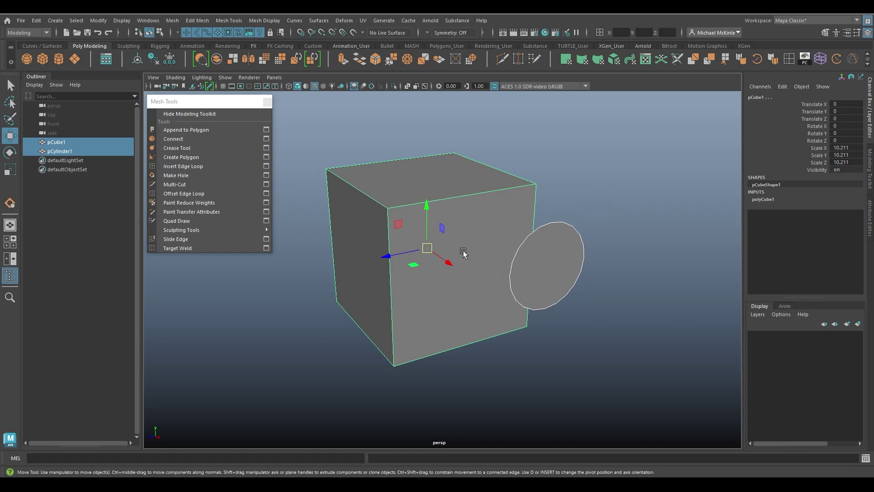
pyautogui.click(173, 21)
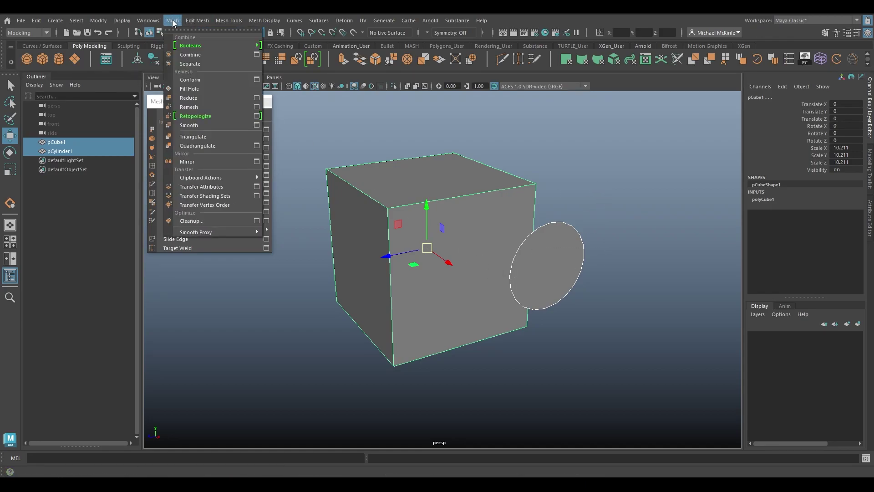
pyautogui.click(191, 55)
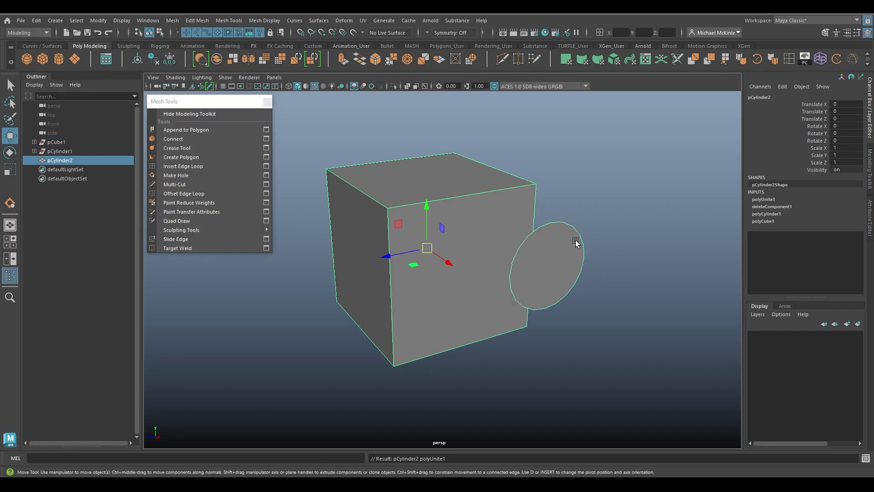
pyautogui.click(550, 234)
pyautogui.keyDown('alt'); pyautogui.moveTo(550, 234); pyautogui.dragTo(471, 266); pyautogui.keyUp('alt')
pyautogui.click(471, 266)
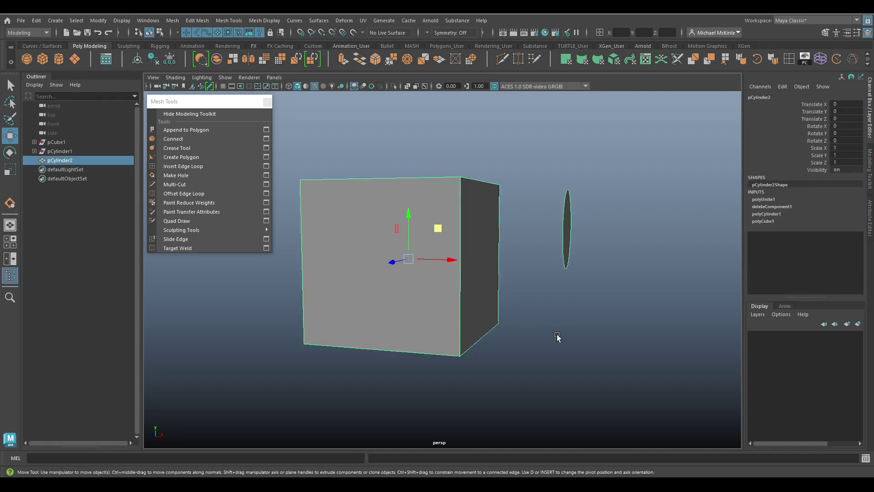
pyautogui.keyDown('alt'); pyautogui.moveTo(547, 334); pyautogui.dragTo(541, 346); pyautogui.keyUp('alt')
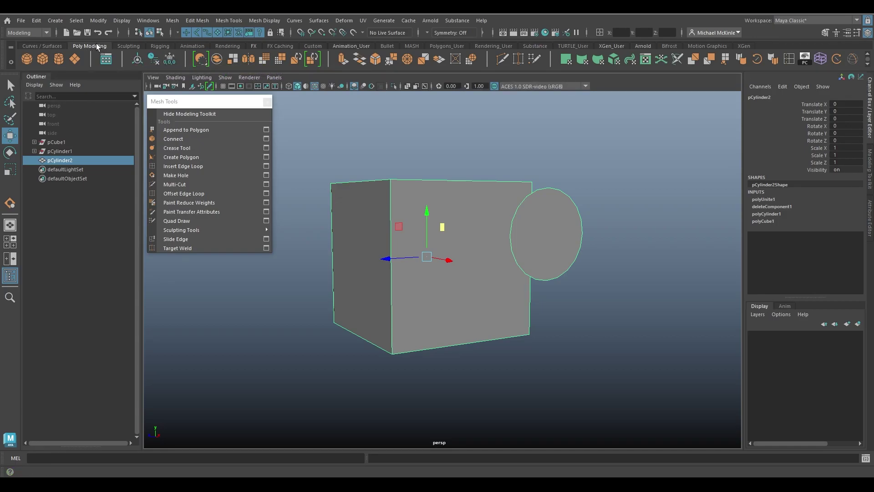
# - Delete the construction history of the combined cube and disc mesh
pyautogui.click(156, 61)
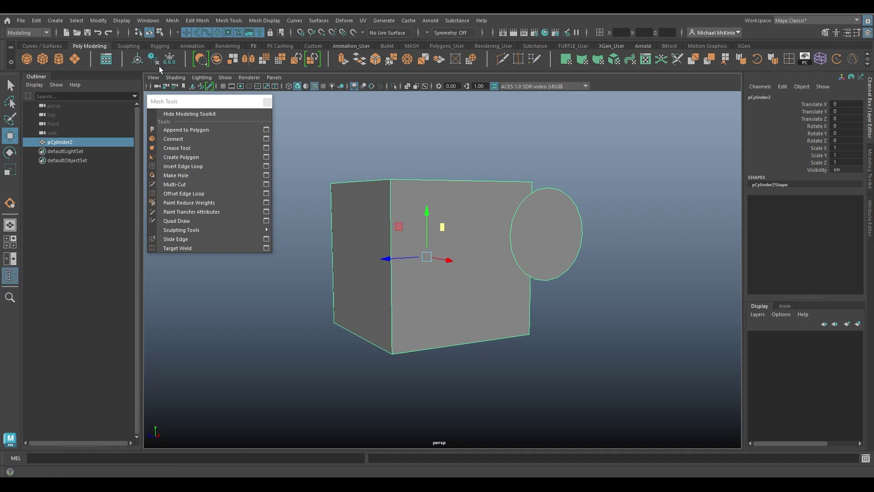
pyautogui.click(35, 22)
pyautogui.moveTo(106, 131)
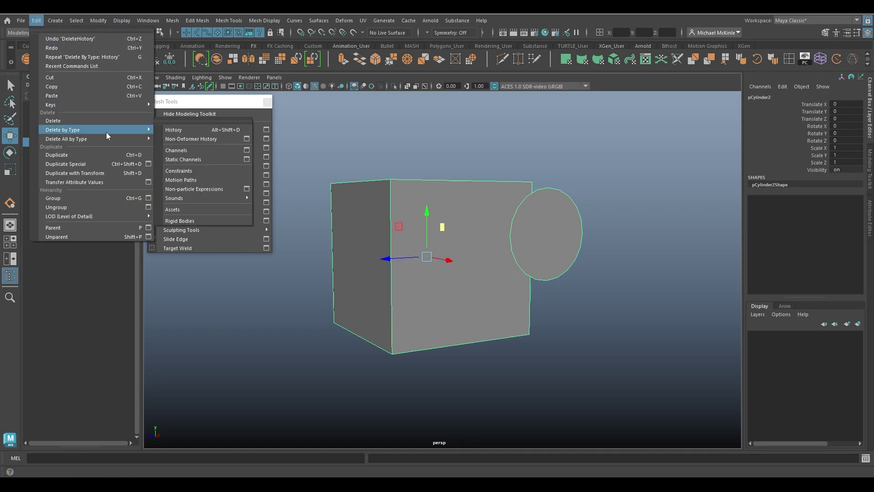
pyautogui.click(176, 131)
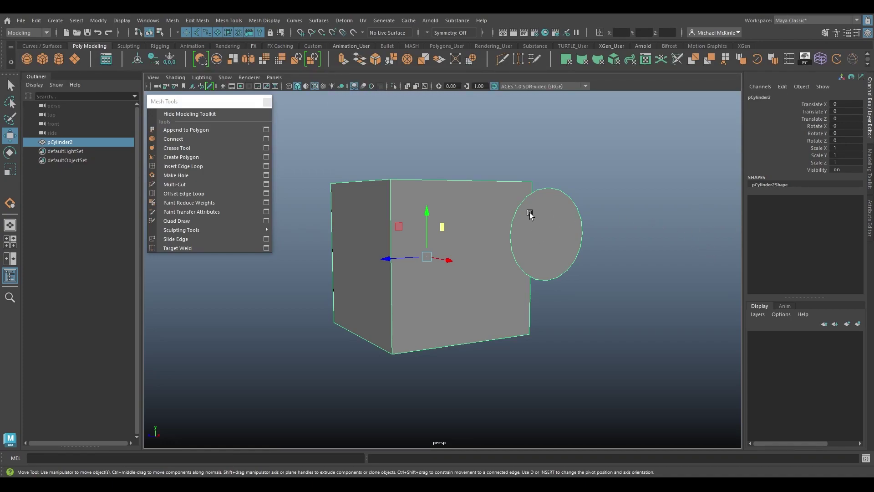
# - Open the Make Hole tool's settings, reset them to their defaults and review the available Merge mode options
pyautogui.keyDown('alt'); pyautogui.moveTo(568, 223); pyautogui.dragTo(572, 241); pyautogui.keyUp('alt')
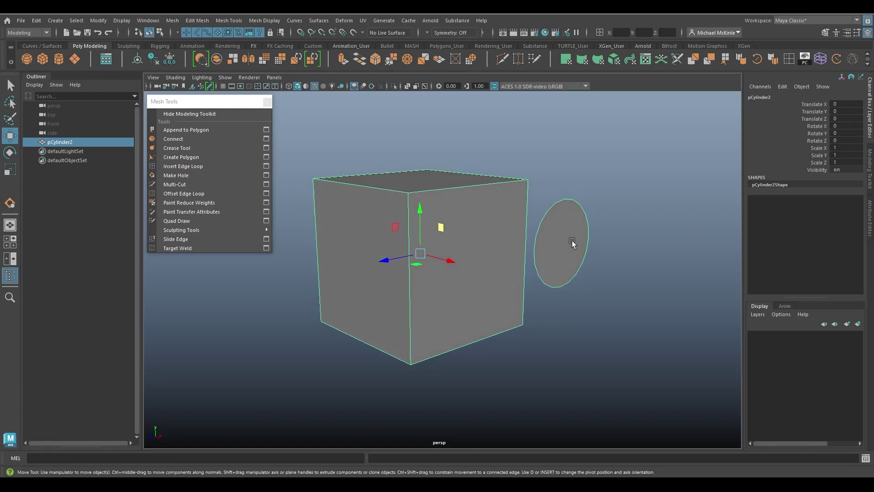
pyautogui.keyDown('alt'); pyautogui.moveTo(532, 233); pyautogui.dragTo(517, 237); pyautogui.keyUp('alt')
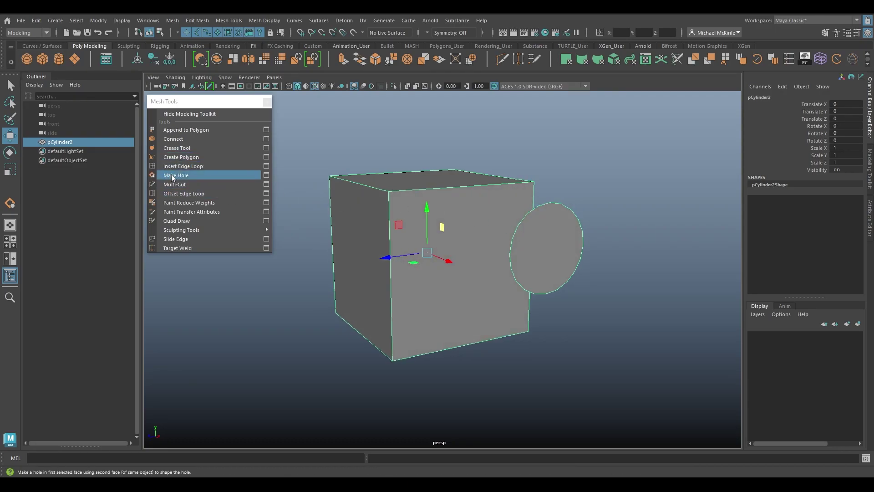
pyautogui.click(229, 21)
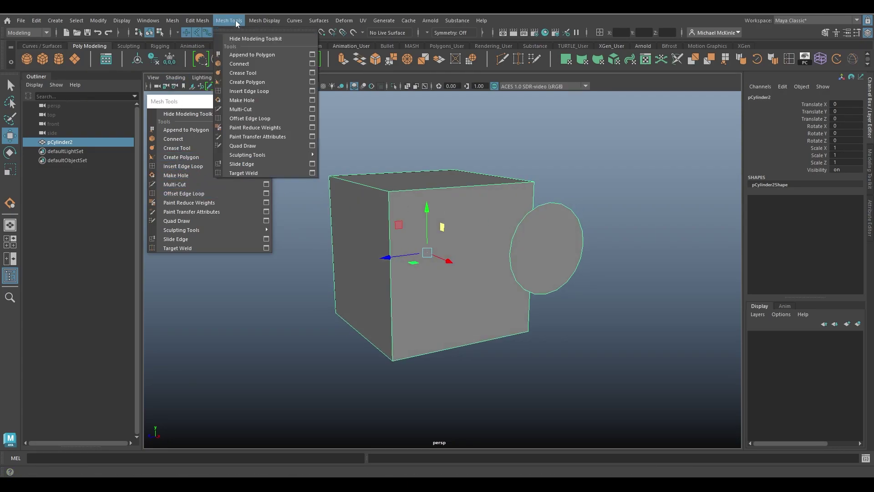
pyautogui.click(182, 103)
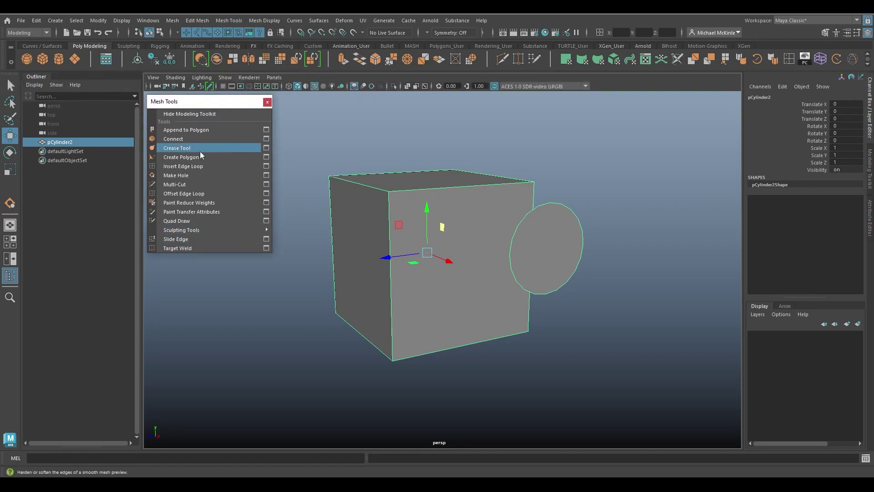
pyautogui.click(266, 176)
pyautogui.moveTo(617, 98); pyautogui.dragTo(689, 113)
pyautogui.keyDown('alt'); pyautogui.moveTo(514, 192); pyautogui.dragTo(425, 162); pyautogui.keyUp('alt')
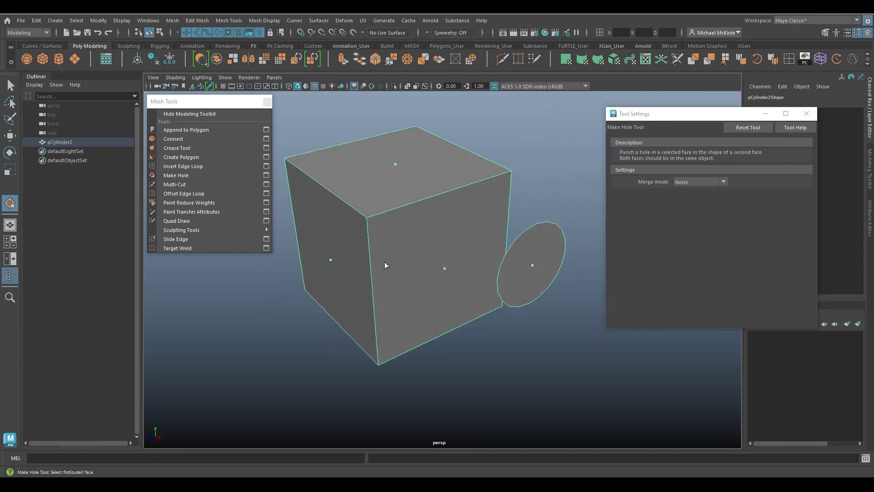
pyautogui.moveTo(545, 268)
pyautogui.keyDown('alt'); pyautogui.mouseDown()
pyautogui.moveTo(406, 250)
pyautogui.moveTo(411, 258)
pyautogui.moveTo(542, 262)
pyautogui.mouseUp(); pyautogui.keyUp('alt')
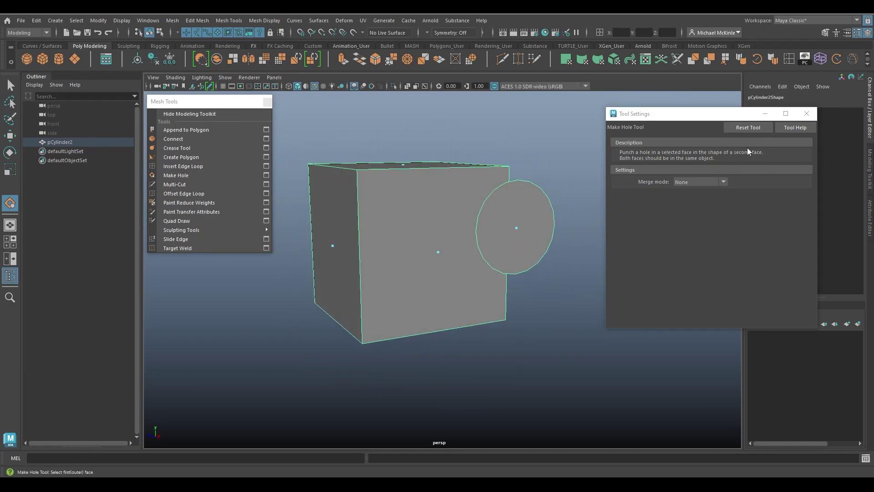
pyautogui.click(752, 127)
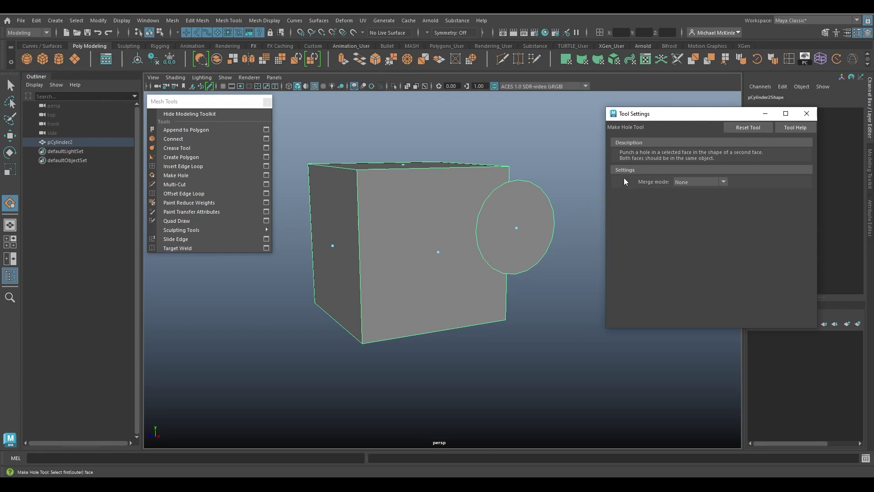
pyautogui.click(724, 182)
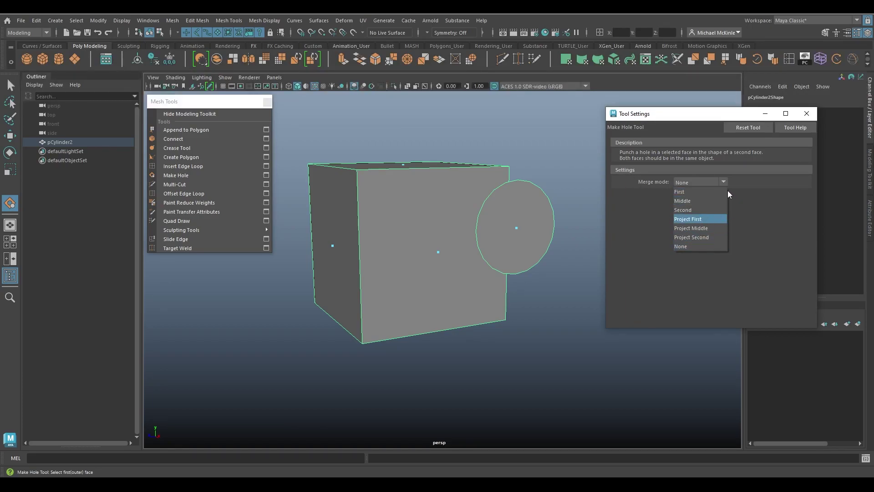
pyautogui.click(760, 184)
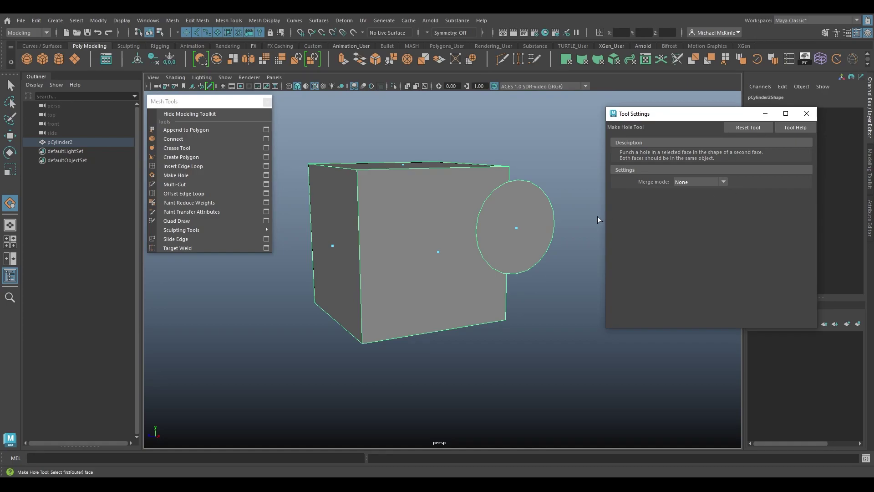
# - Try Make Hole with Merge mode None, picking the cube's side face facing the disc first and the disc face second
pyautogui.keyDown('alt'); pyautogui.moveTo(500, 340); pyautogui.dragTo(456, 264); pyautogui.keyUp('alt')
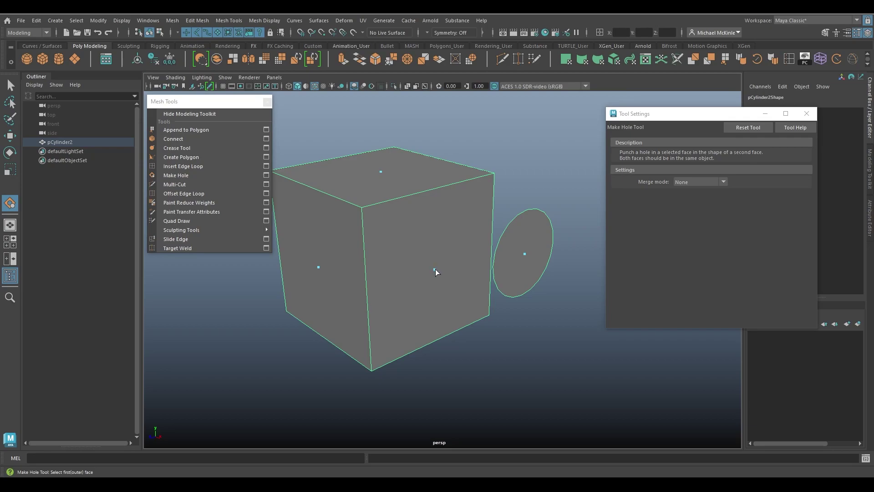
pyautogui.click(434, 269)
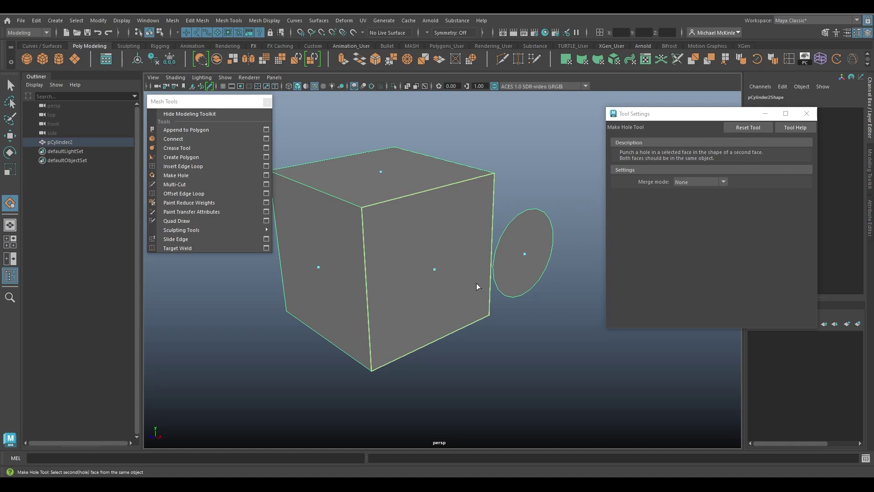
pyautogui.click(524, 253)
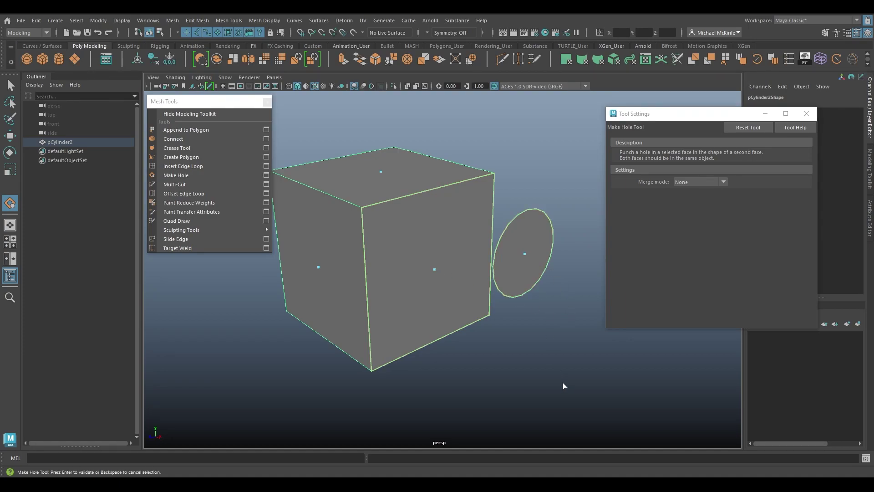
pyautogui.press('Return')
pyautogui.moveTo(513, 325)
pyautogui.keyDown('alt'); pyautogui.mouseDown()
pyautogui.moveTo(518, 301)
pyautogui.moveTo(430, 278)
pyautogui.moveTo(404, 296)
pyautogui.moveTo(484, 305)
pyautogui.moveTo(494, 295)
pyautogui.moveTo(471, 306)
pyautogui.moveTo(526, 321)
pyautogui.mouseUp(); pyautogui.keyUp('alt')
pyautogui.keyDown('alt'); pyautogui.moveTo(474, 292); pyautogui.dragTo(507, 237); pyautogui.keyUp('alt')
pyautogui.keyDown('alt'); pyautogui.moveTo(567, 255); pyautogui.dragTo(519, 254); pyautogui.keyUp('alt')
pyautogui.keyDown('alt'); pyautogui.moveTo(423, 284); pyautogui.dragTo(497, 276); pyautogui.keyUp('alt')
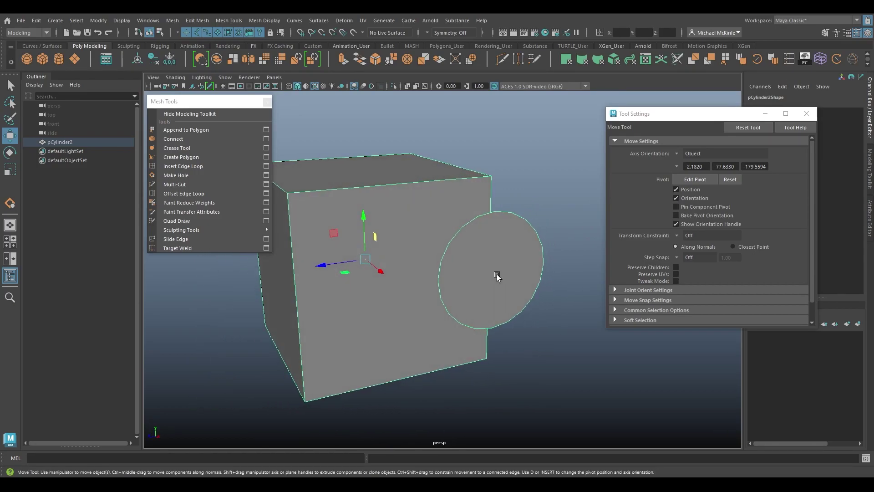
# - Reselect the combined mesh, reopen the Make Hole tool's settings and set the Merge mode to First
pyautogui.click(489, 260)
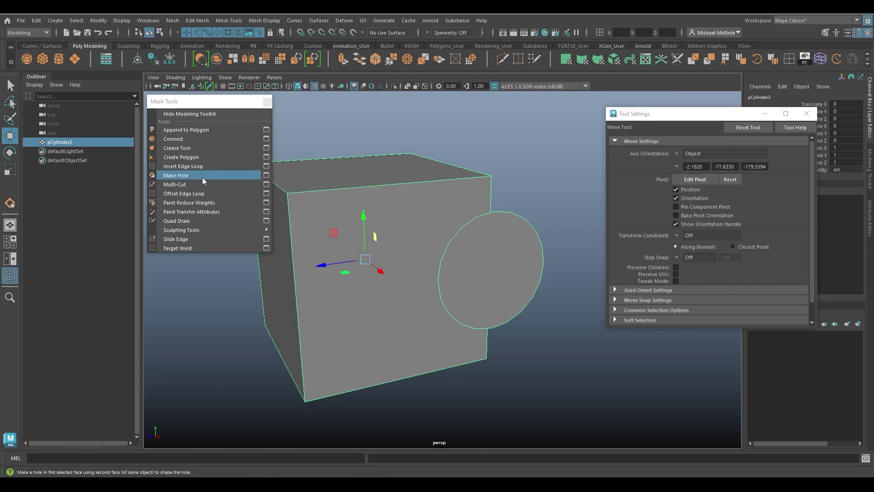
pyautogui.click(253, 175)
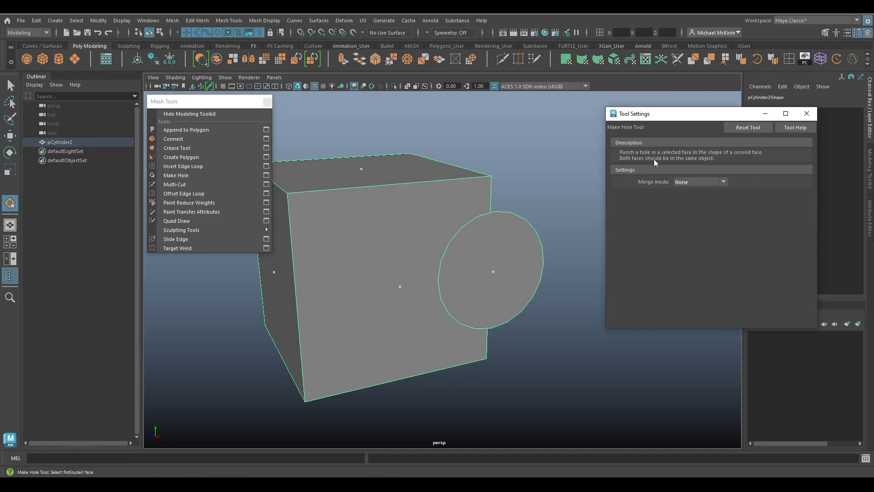
pyautogui.click(725, 183)
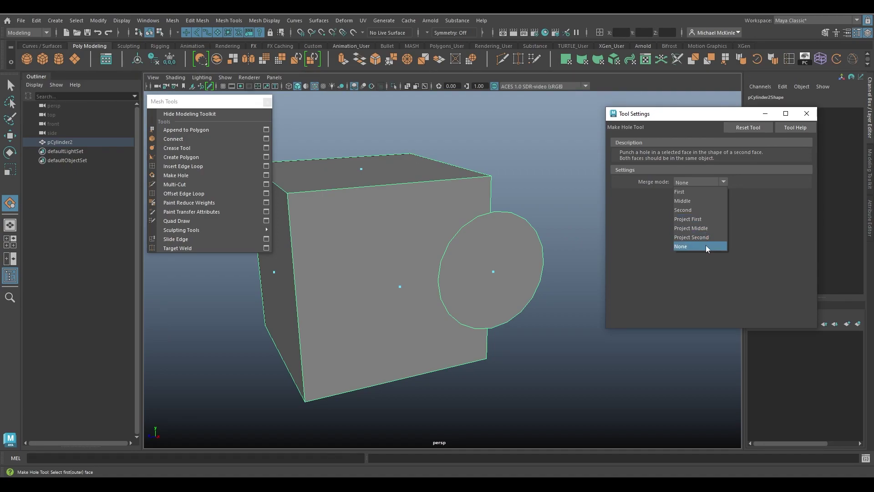
pyautogui.click(694, 192)
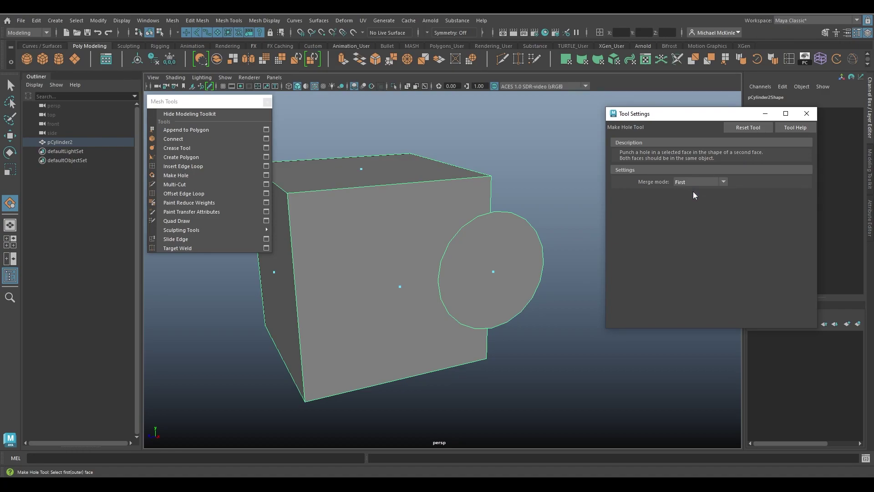
# - Punch a disc-shaped hole by picking the cube's side face facing the disc, then the disc face, and inspect it head-on
pyautogui.keyDown('alt'); pyautogui.moveTo(517, 200); pyautogui.dragTo(544, 203); pyautogui.keyUp('alt')
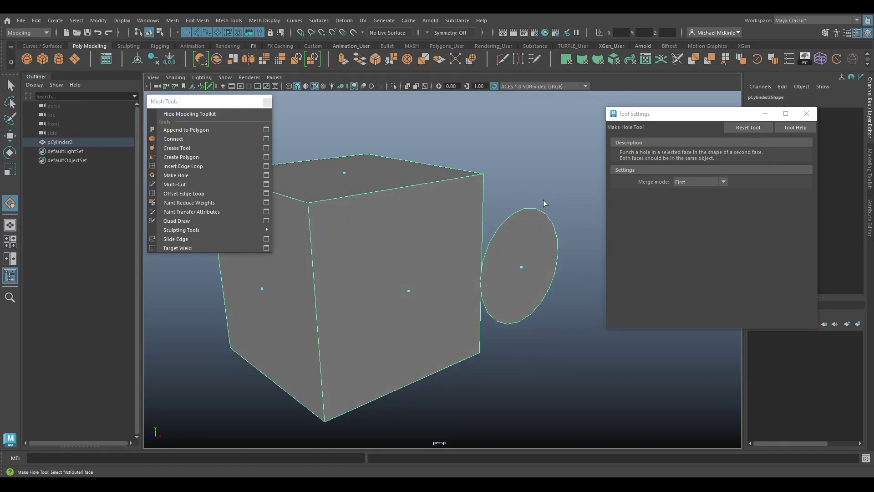
pyautogui.click(409, 291)
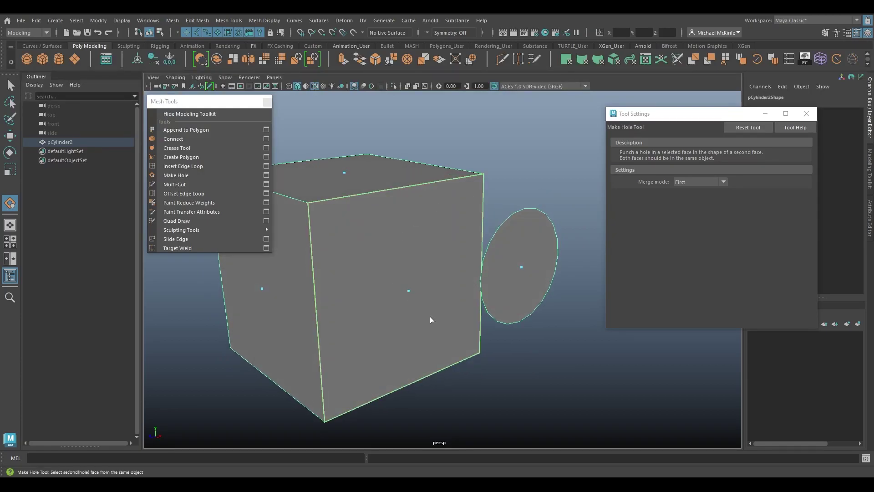
pyautogui.click(526, 284)
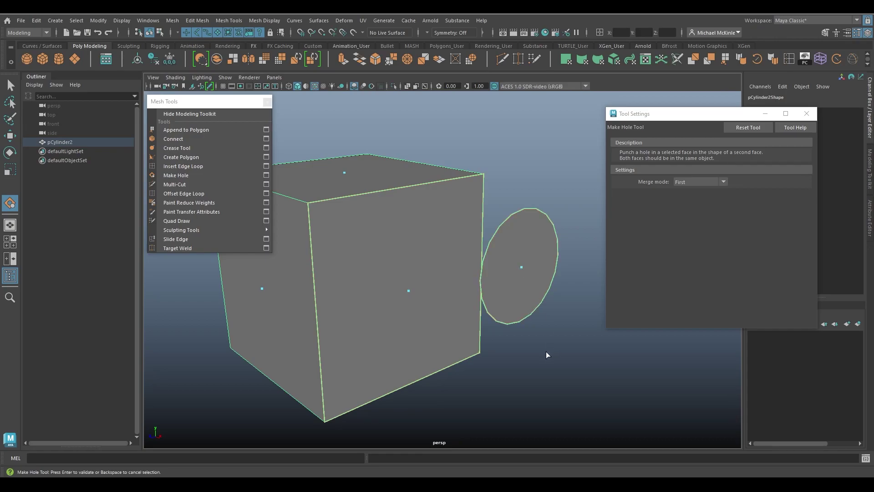
pyautogui.press('Return')
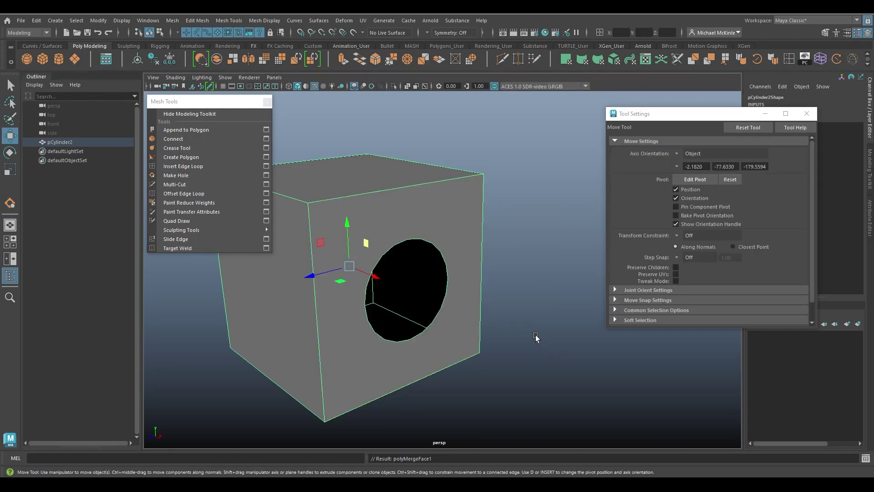
pyautogui.keyDown('alt'); pyautogui.moveTo(538, 292); pyautogui.dragTo(484, 269); pyautogui.keyUp('alt')
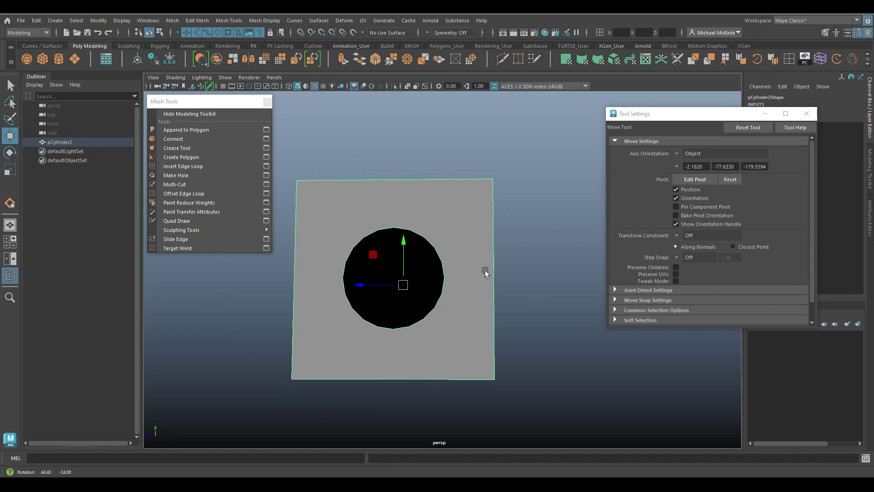
# - Undo and redo the Make Hole operation to compare the hole with the disc's original position, ending with the hole undone
pyautogui.hotkey('ctrl', 'z')
pyautogui.hotkey('shift', 'z')
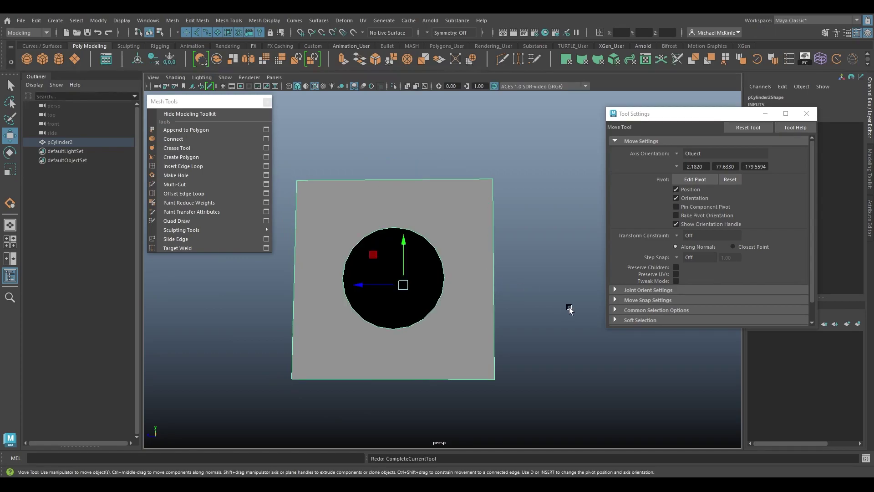
pyautogui.hotkey('ctrl', 'z')
pyautogui.hotkey('shift', 'z')
pyautogui.hotkey('ctrl', 'z')
pyautogui.hotkey('ctrl', 'z')
pyautogui.hotkey('ctrl', 'z')
pyautogui.hotkey('ctrl', 'z')
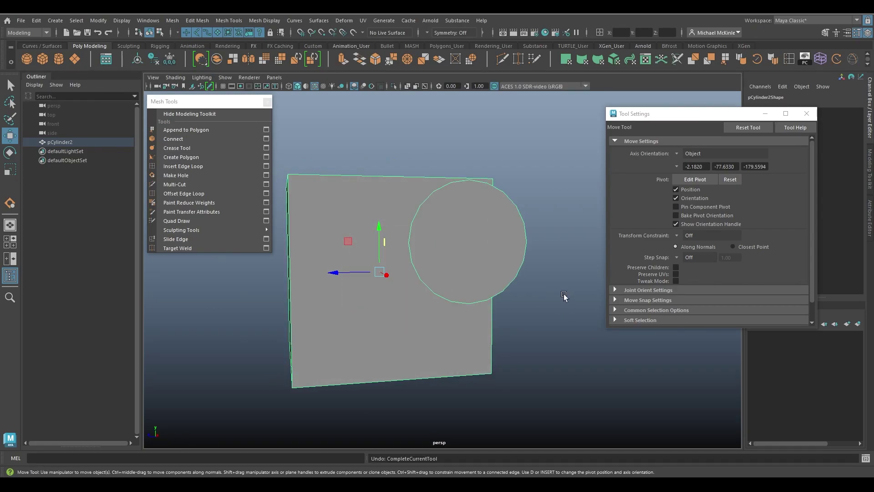
pyautogui.hotkey('shift', 'z')
pyautogui.hotkey('shift', 'z')
pyautogui.hotkey('ctrl', 'z')
pyautogui.hotkey('shift', 'z')
pyautogui.hotkey('ctrl', 'z')
pyautogui.hotkey('shift', 'z')
pyautogui.hotkey('ctrl', 'z')
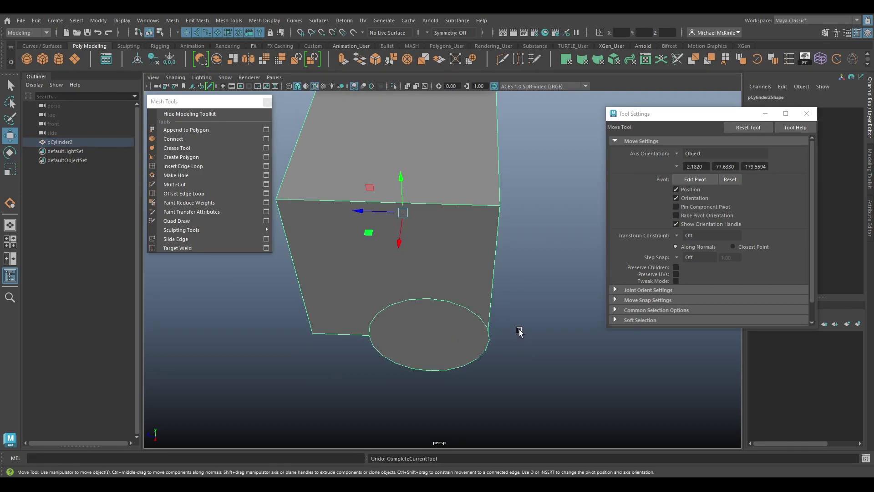
pyautogui.keyDown('alt'); pyautogui.moveTo(418, 334); pyautogui.dragTo(521, 236); pyautogui.keyUp('alt')
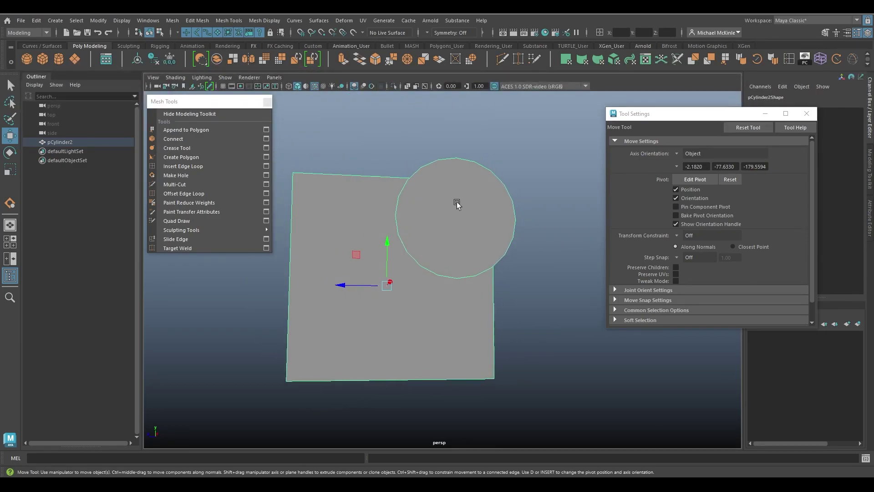
pyautogui.keyDown('alt'); pyautogui.moveTo(394, 284); pyautogui.dragTo(424, 286); pyautogui.keyUp('alt')
pyautogui.moveTo(477, 296)
pyautogui.keyDown('alt'); pyautogui.mouseDown()
pyautogui.moveTo(468, 292)
pyautogui.moveTo(491, 310)
pyautogui.moveTo(449, 275)
pyautogui.moveTo(448, 312)
pyautogui.moveTo(481, 295)
pyautogui.mouseUp(); pyautogui.keyUp('alt')
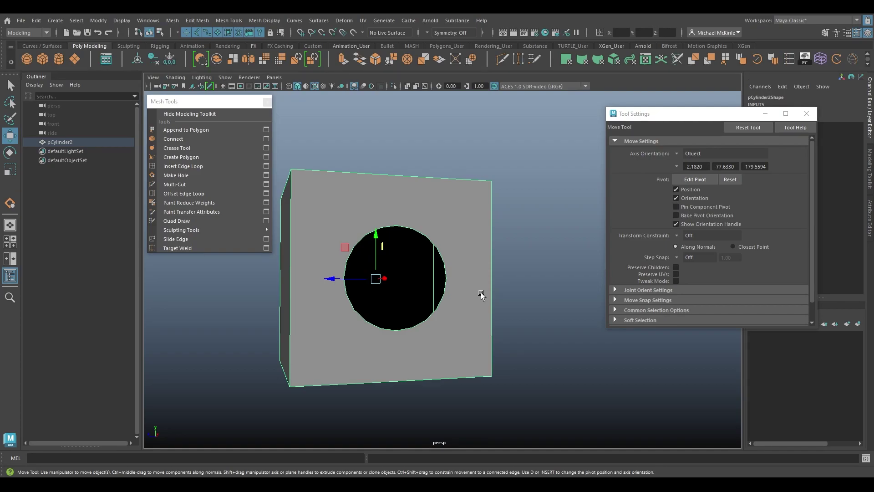
pyautogui.hotkey('ctrl', 'z')
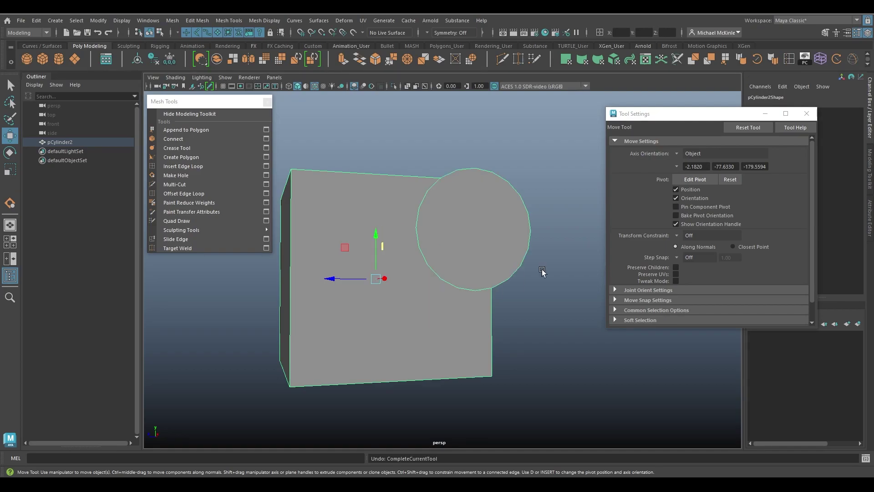
# - Run Make Hole again with Merge mode First, using the cube's side face as first face and the disc as second
pyautogui.click(266, 177)
pyautogui.keyDown('alt'); pyautogui.moveTo(449, 286); pyautogui.dragTo(524, 236); pyautogui.keyUp('alt')
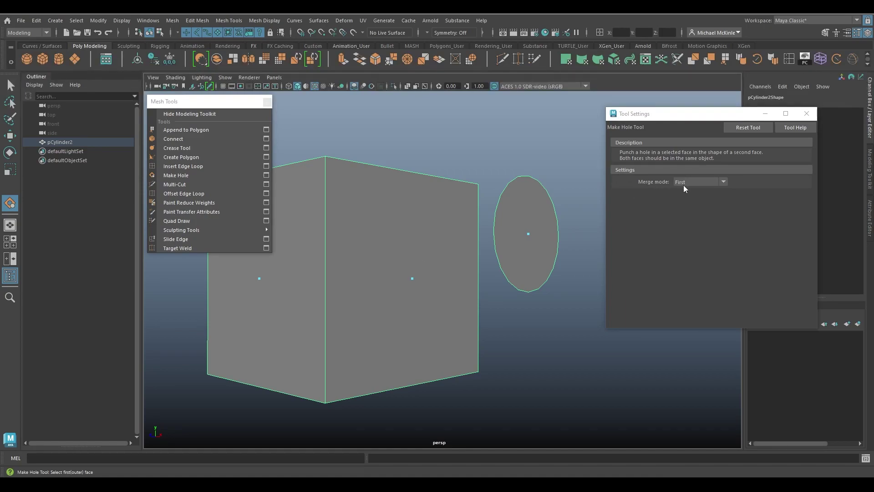
pyautogui.click(413, 279)
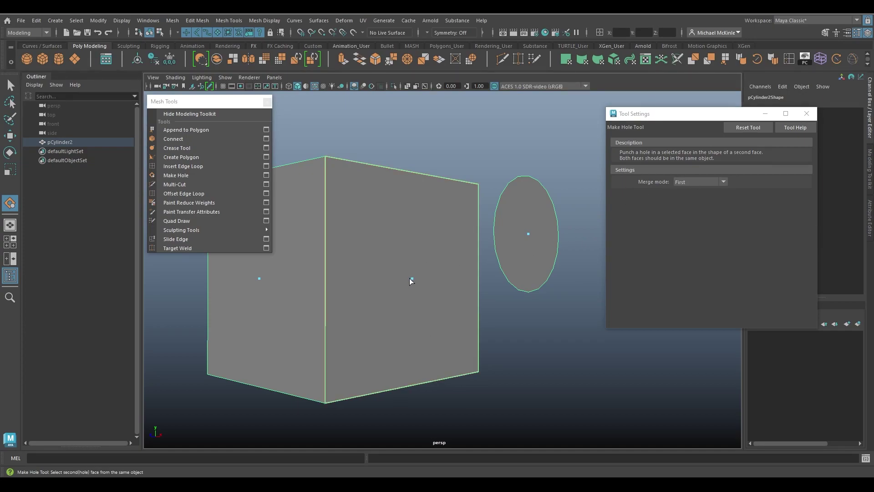
pyautogui.click(528, 234)
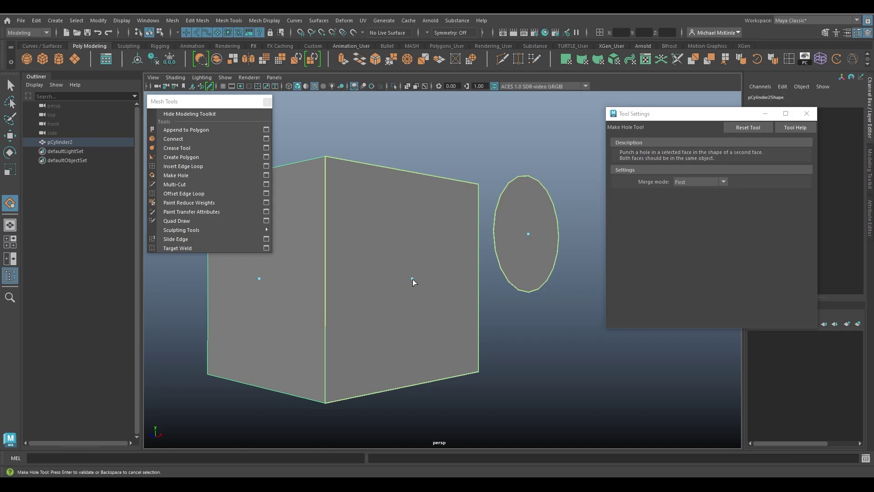
pyautogui.press('Return')
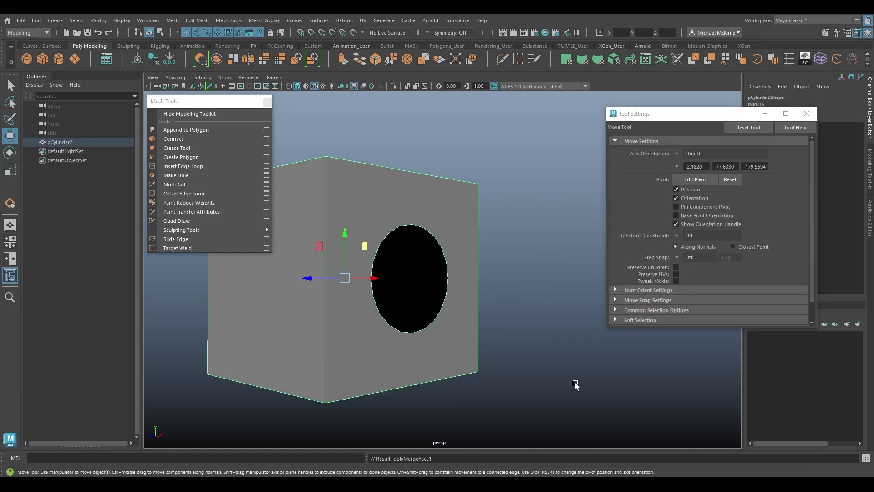
# - Undo the Make Hole operation made with Merge mode First to restore the separate disc beside the cube
pyautogui.hotkey('ctrl', 'z')
pyautogui.hotkey('ctrl', 'z')
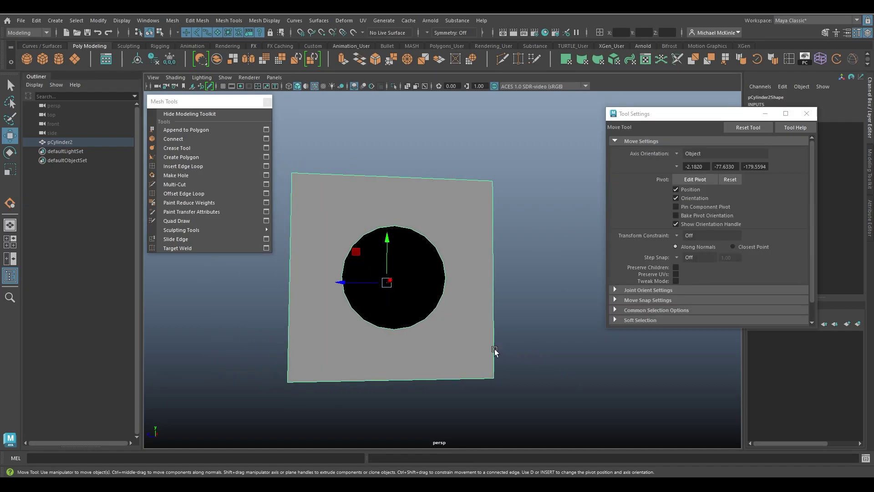
pyautogui.keyDown('alt'); pyautogui.moveTo(495, 351); pyautogui.dragTo(537, 322); pyautogui.keyUp('alt')
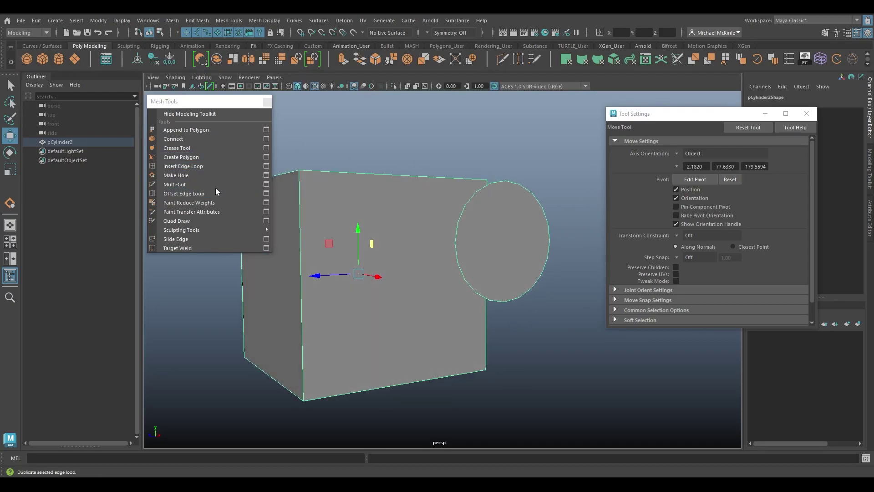
# - Run Make Hole with Merge mode Middle, using the cube's side face facing the disc as first face and the disc as second
pyautogui.click(266, 175)
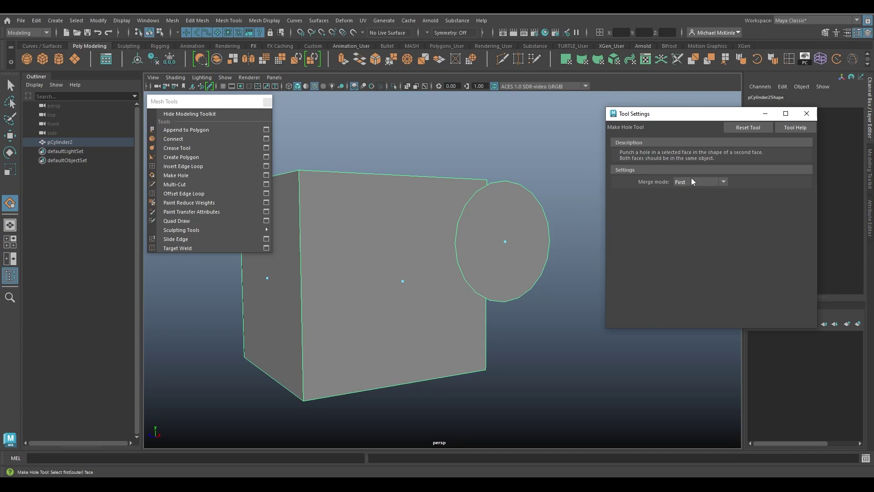
pyautogui.click(722, 182)
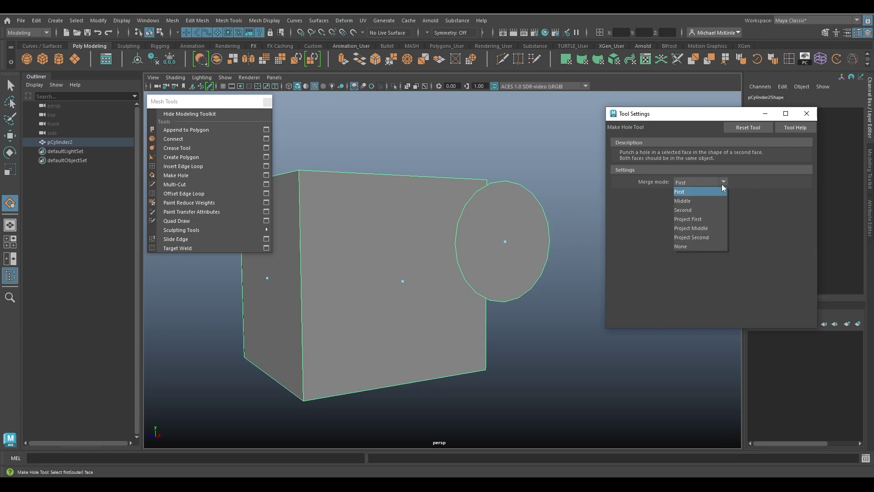
pyautogui.click(708, 207)
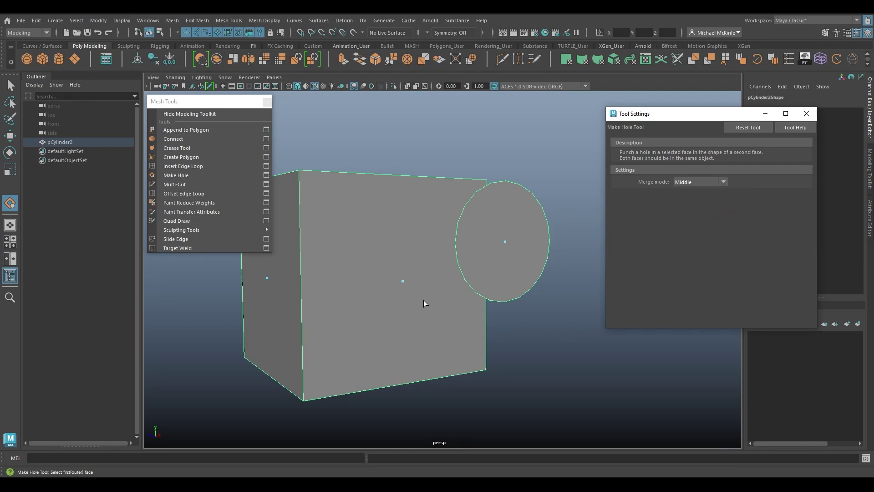
pyautogui.click(403, 284)
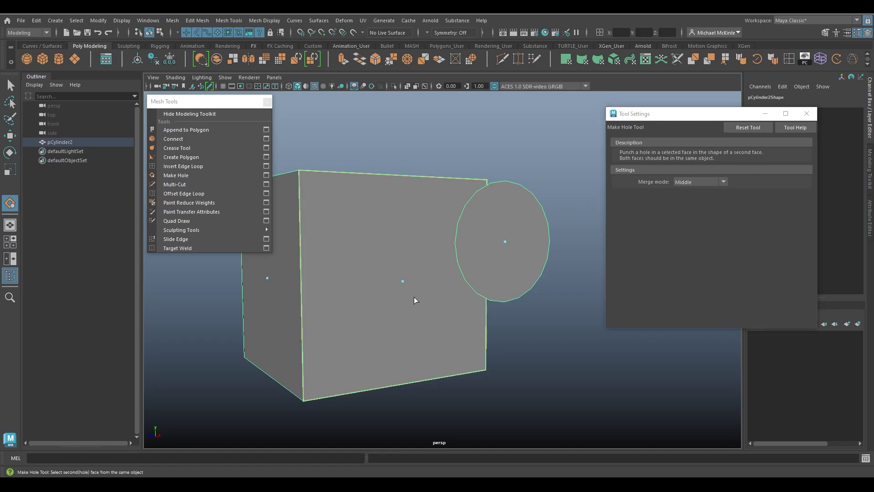
pyautogui.click(505, 242)
pyautogui.moveTo(540, 353)
pyautogui.keyDown('alt'); pyautogui.mouseDown()
pyautogui.moveTo(572, 354)
pyautogui.moveTo(550, 348)
pyautogui.mouseUp(); pyautogui.keyUp('alt')
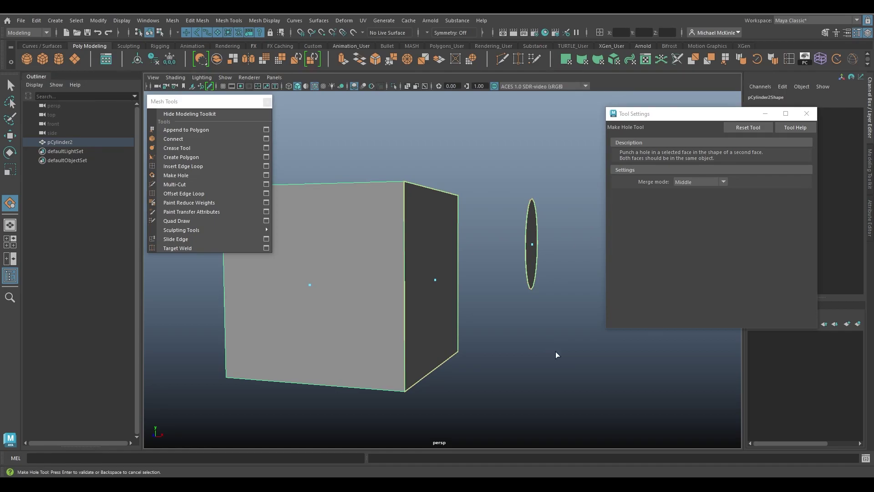
pyautogui.press('Return')
pyautogui.moveTo(543, 343)
pyautogui.keyDown('alt'); pyautogui.mouseDown()
pyautogui.moveTo(525, 359)
pyautogui.moveTo(547, 350)
pyautogui.mouseUp(); pyautogui.keyUp('alt')
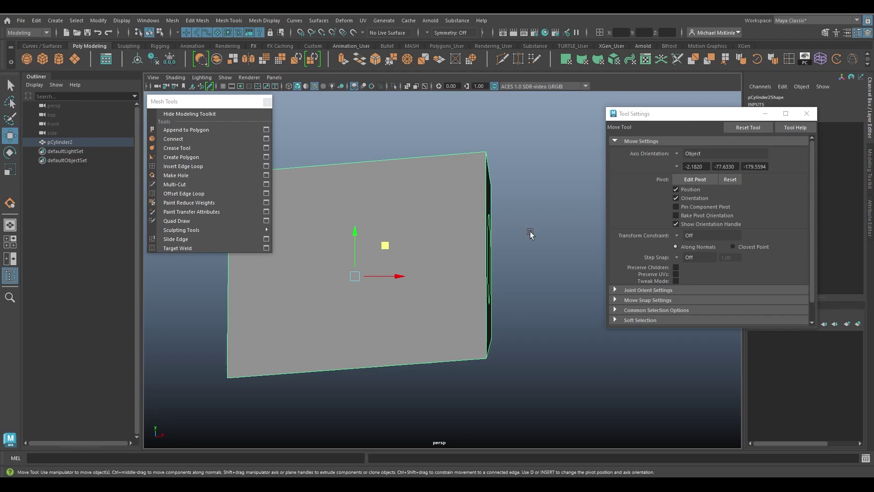
# - Undo and redo the Middle-mode hole repeatedly to compare it with the original cube and disc positions, ending with the hole undone
pyautogui.hotkey('ctrl', 'z')
pyautogui.hotkey('shift', 'z')
pyautogui.hotkey('ctrl', 'z')
pyautogui.hotkey('shift', 'z')
pyautogui.hotkey('ctrl', 'z')
pyautogui.hotkey('shift', 'z')
pyautogui.hotkey('ctrl', 'z')
pyautogui.hotkey('shift', 'z')
pyautogui.hotkey('ctrl', 'z')
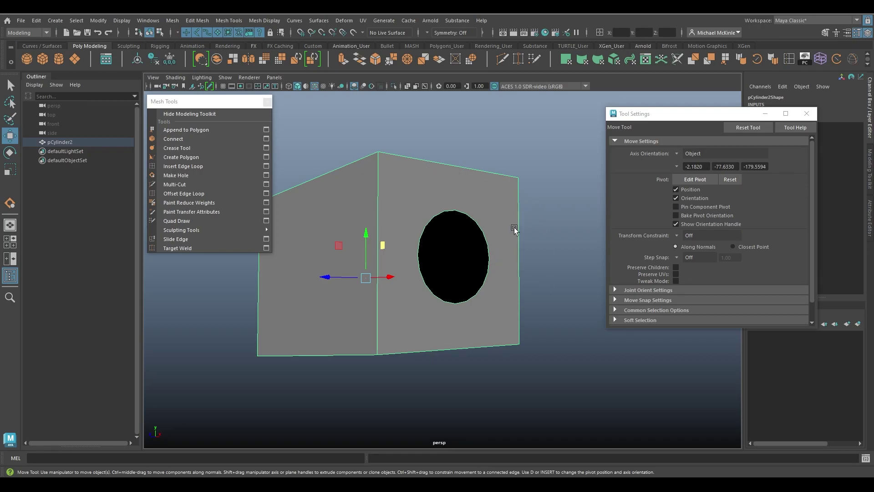
pyautogui.keyDown('alt'); pyautogui.moveTo(507, 286); pyautogui.dragTo(557, 323); pyautogui.keyUp('alt')
pyautogui.hotkey('ctrl', 'z')
pyautogui.hotkey('shift', 'z')
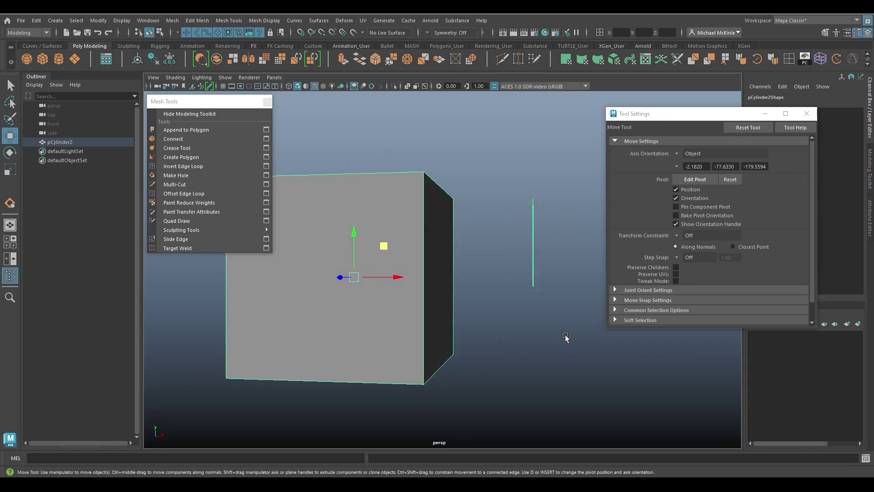
pyautogui.hotkey('ctrl', 'z')
pyautogui.hotkey('shift', 'z')
pyautogui.hotkey('ctrl', 'z')
pyautogui.hotkey('shift', 'z')
pyautogui.hotkey('ctrl', 'z')
pyautogui.hotkey('shift', 'z')
pyautogui.hotkey('ctrl', 'z')
pyautogui.hotkey('shift', 'z')
pyautogui.hotkey('shift', 'z')
pyautogui.keyDown('alt'); pyautogui.moveTo(519, 297); pyautogui.dragTo(547, 346); pyautogui.keyUp('alt')
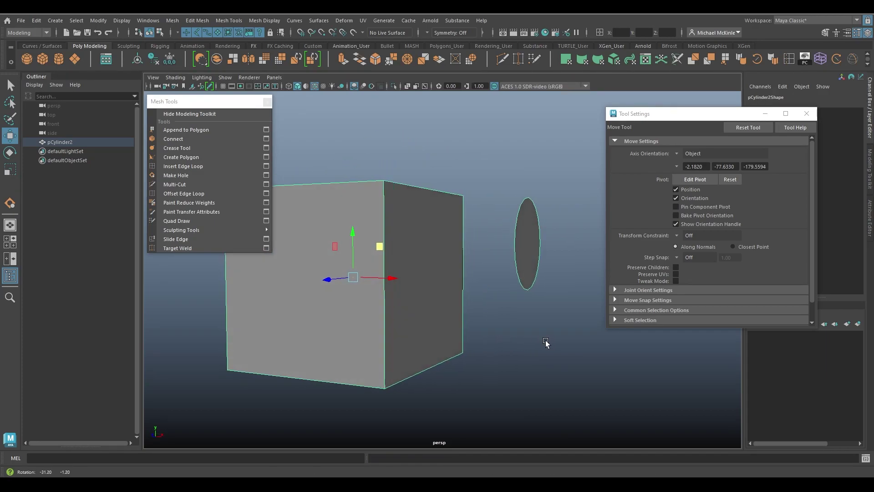
# - Punch the hole with Merge mode Second, picking the cube's side face and the disc, inspect it and undo it
pyautogui.click(266, 175)
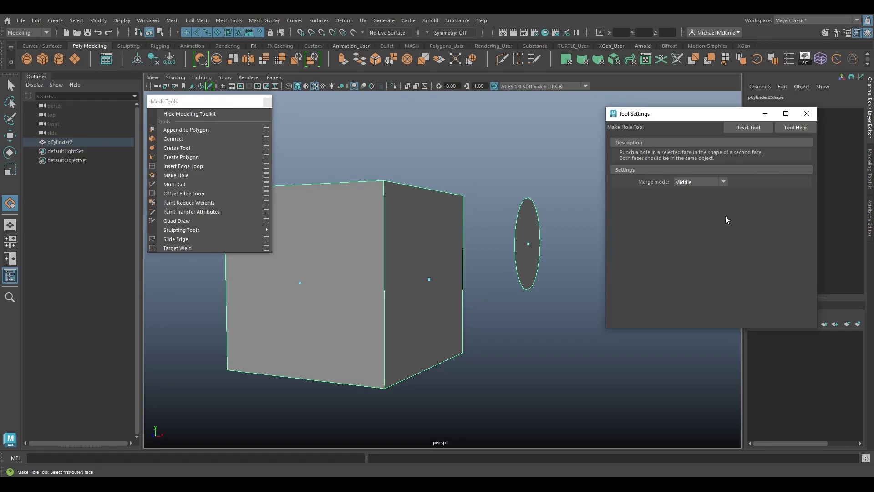
pyautogui.click(726, 181)
pyautogui.click(704, 211)
pyautogui.click(430, 279)
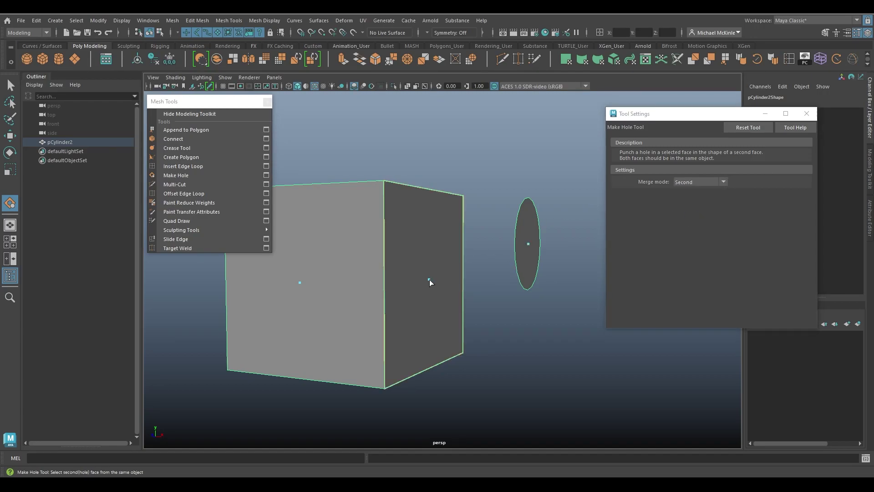
pyautogui.click(528, 246)
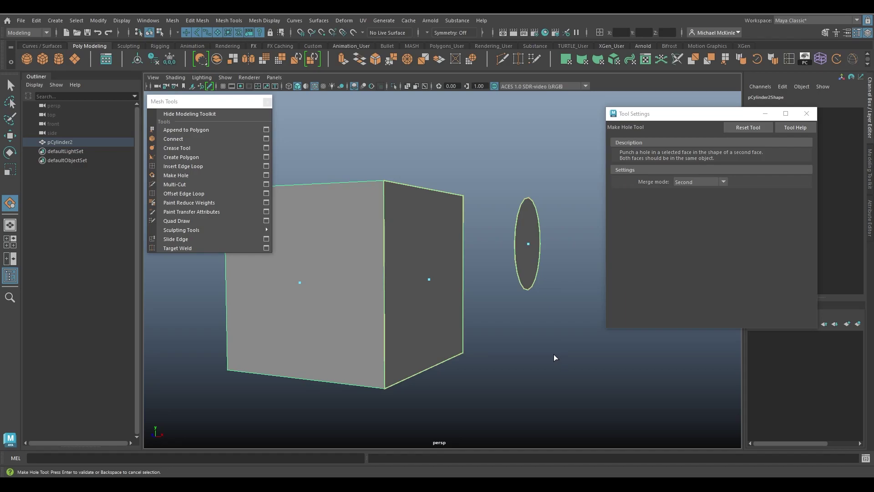
pyautogui.press('Return')
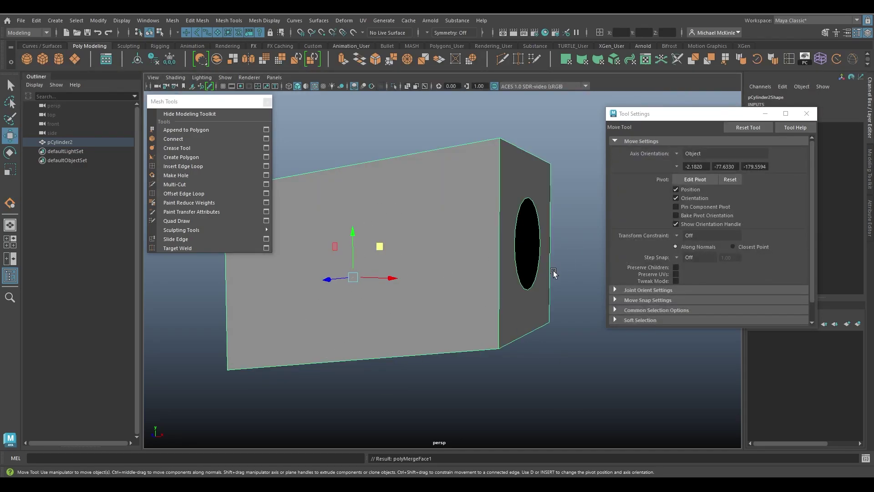
pyautogui.keyDown('alt'); pyautogui.moveTo(541, 276); pyautogui.dragTo(457, 262); pyautogui.keyUp('alt')
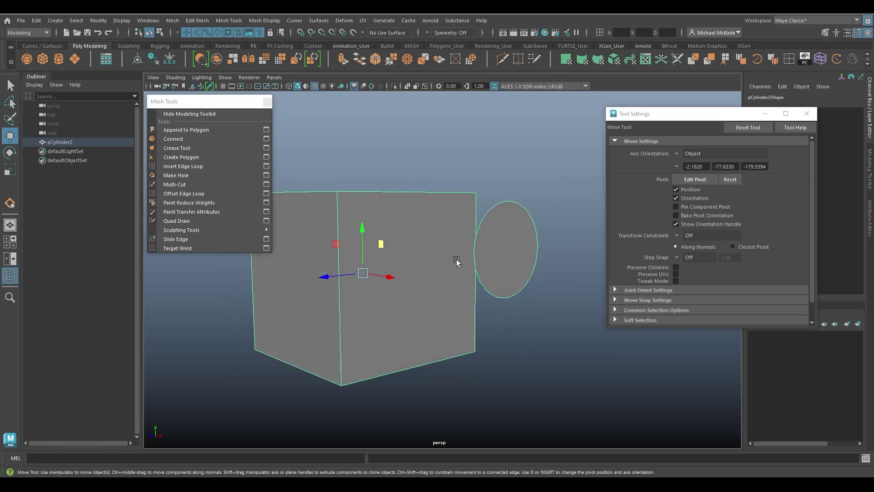
# - Punch the hole with Merge mode First, picking the cube's side face and the disc, and undo it
pyautogui.click(269, 176)
pyautogui.click(719, 182)
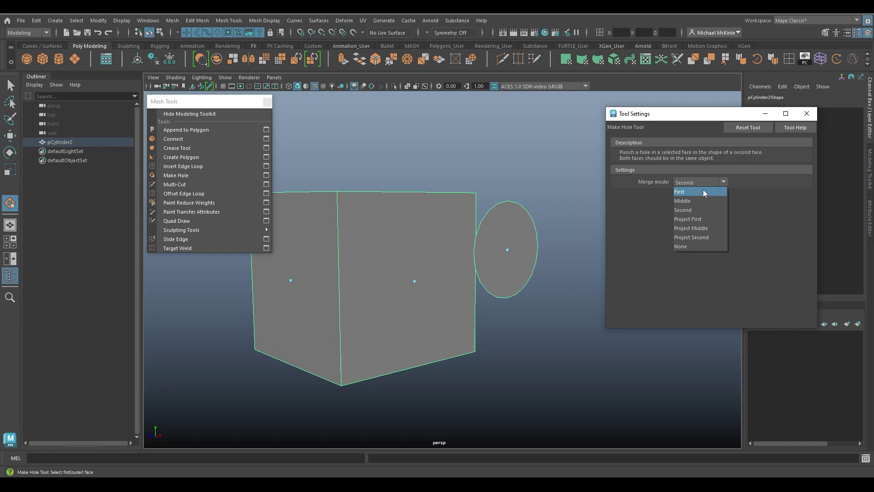
pyautogui.click(704, 192)
pyautogui.click(416, 280)
pyautogui.click(508, 250)
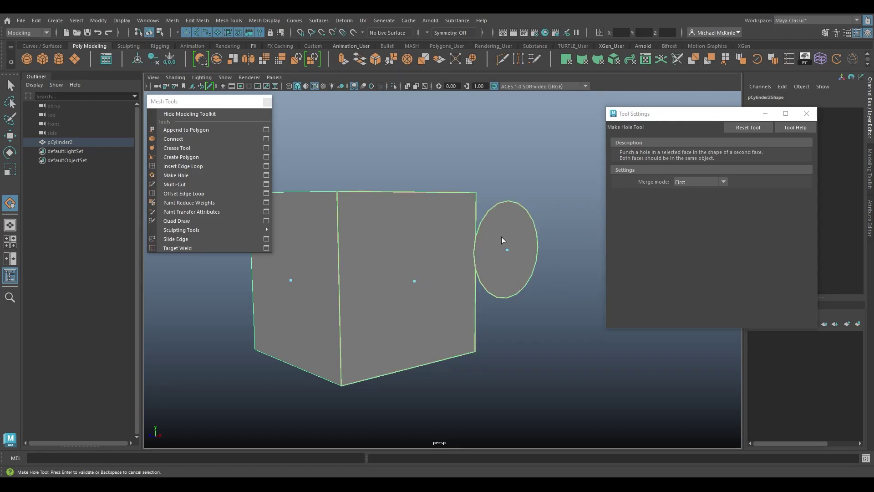
pyautogui.press('Return')
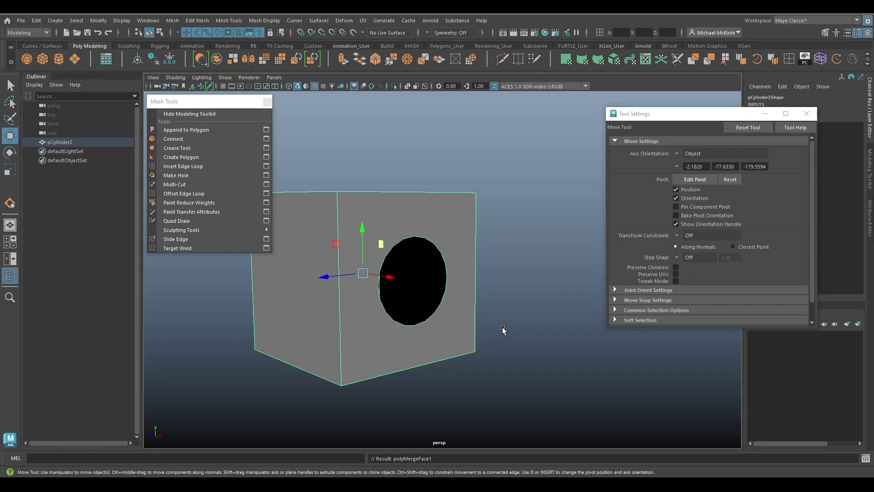
pyautogui.hotkey('ctrl', 'z')
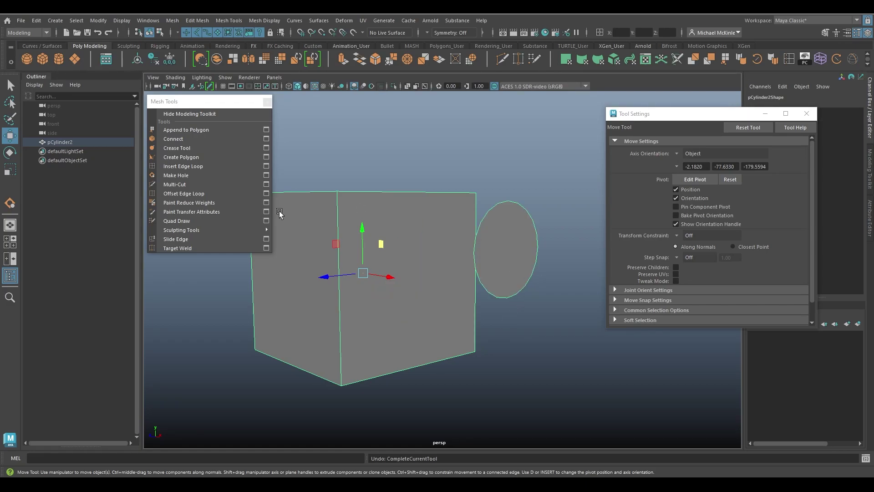
# - Punch the hole with Merge mode Project First from the cube's side face and the disc, inspect its placement and undo it
pyautogui.click(266, 175)
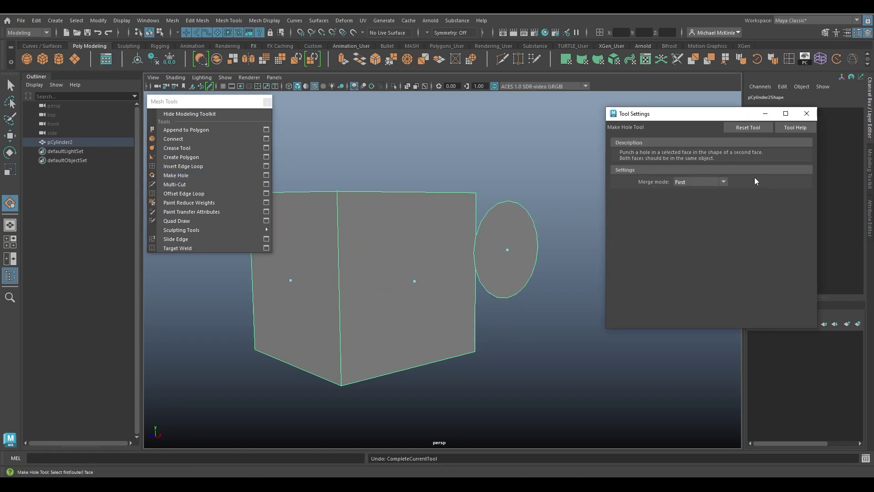
pyautogui.click(726, 181)
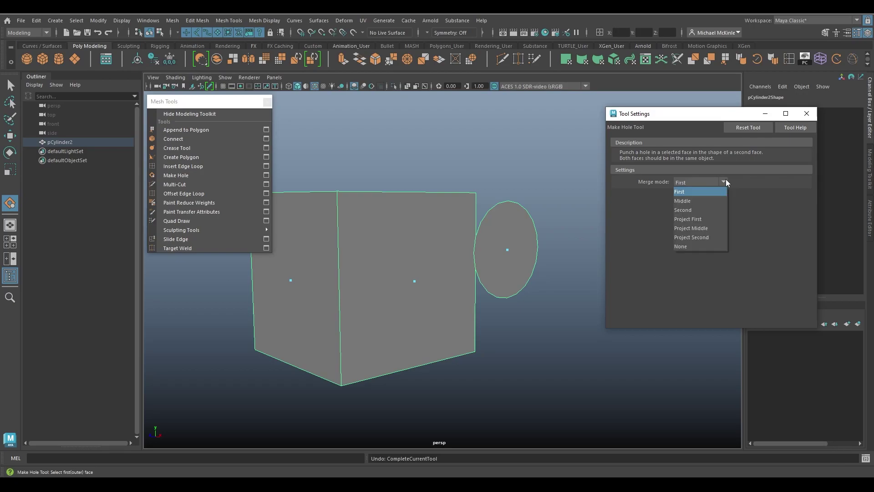
pyautogui.click(702, 220)
pyautogui.moveTo(554, 327)
pyautogui.keyDown('alt'); pyautogui.mouseDown()
pyautogui.moveTo(532, 312)
pyautogui.moveTo(476, 318)
pyautogui.moveTo(511, 330)
pyautogui.moveTo(550, 322)
pyautogui.mouseUp(); pyautogui.keyUp('alt')
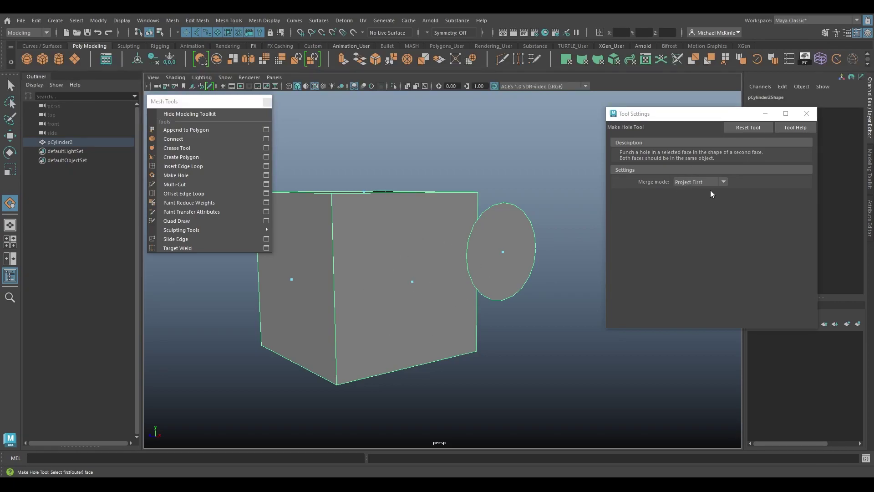
pyautogui.click(412, 281)
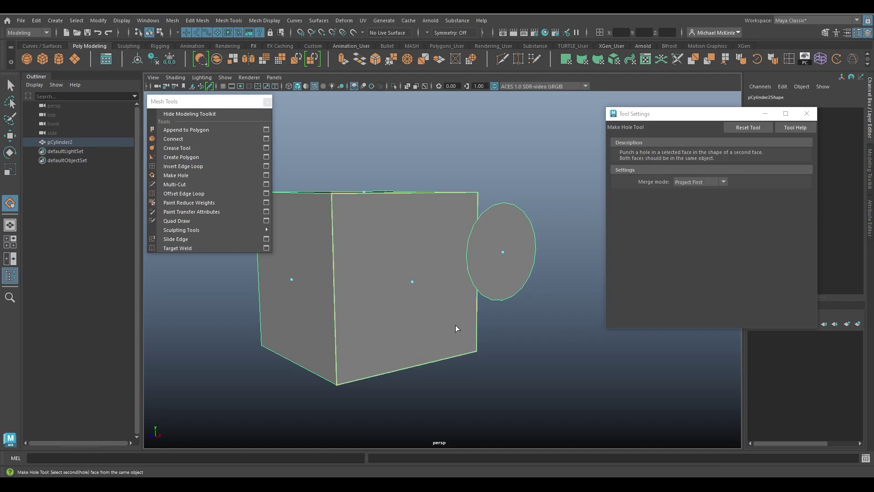
pyautogui.click(503, 253)
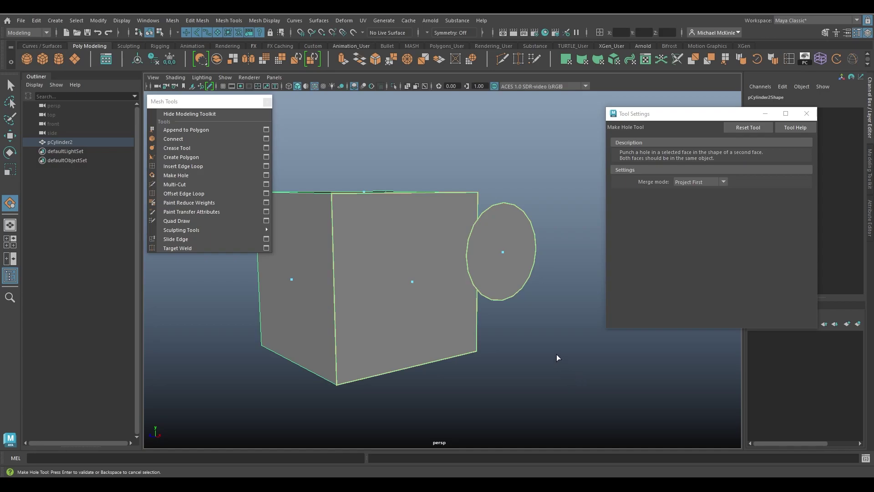
pyautogui.press('Return')
pyautogui.keyDown('alt'); pyautogui.moveTo(474, 289); pyautogui.dragTo(529, 311); pyautogui.keyUp('alt')
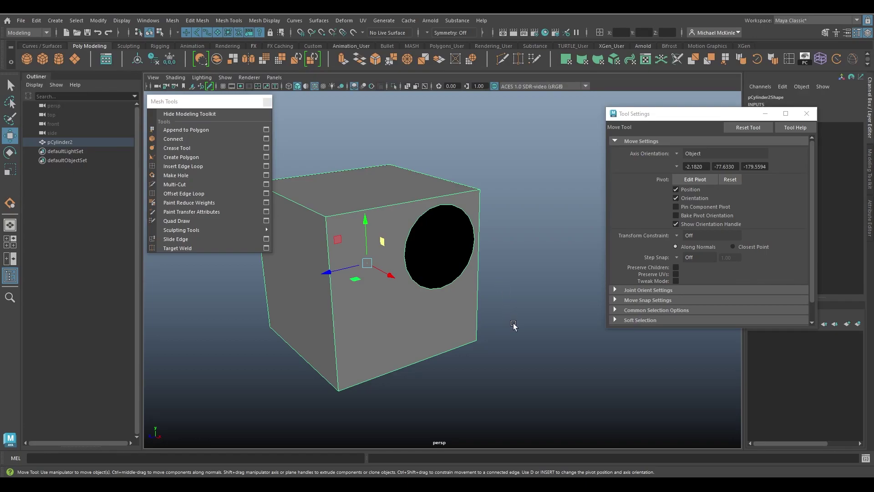
pyautogui.keyDown('alt'); pyautogui.moveTo(513, 324); pyautogui.dragTo(501, 319); pyautogui.keyUp('alt')
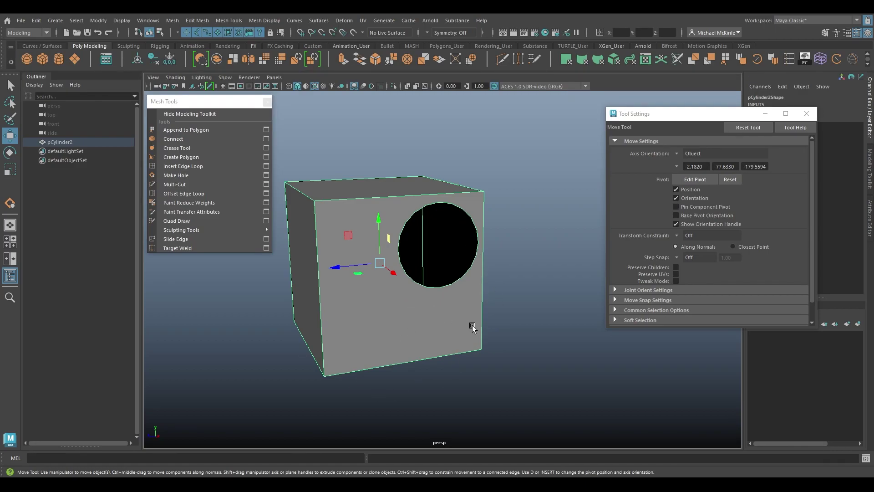
pyautogui.hotkey('ctrl', 'z')
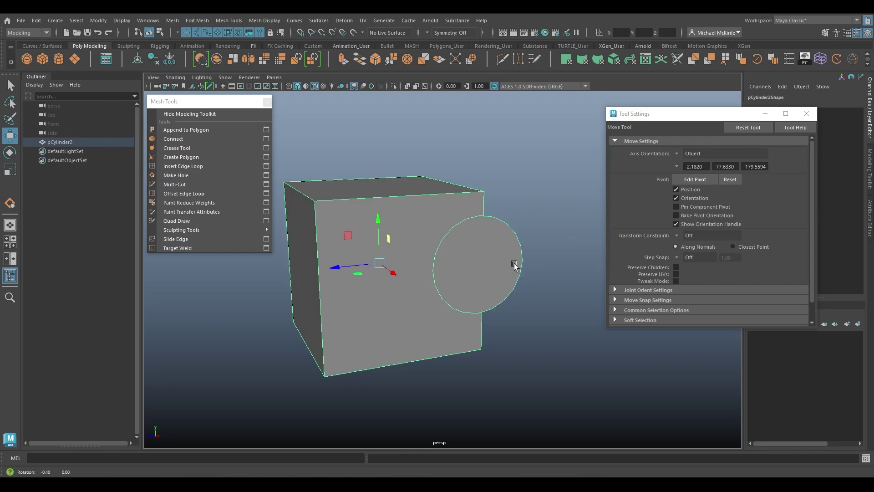
pyautogui.keyDown('alt'); pyautogui.moveTo(513, 264); pyautogui.dragTo(531, 259); pyautogui.keyUp('alt')
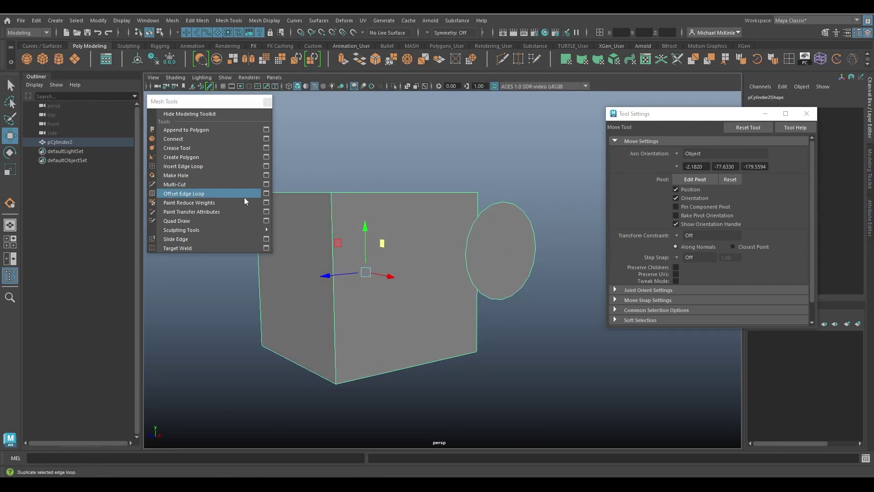
# - Punch the hole with Merge mode Project Middle from the cube's side face and the disc, inspect its placement and undo it
pyautogui.click(266, 175)
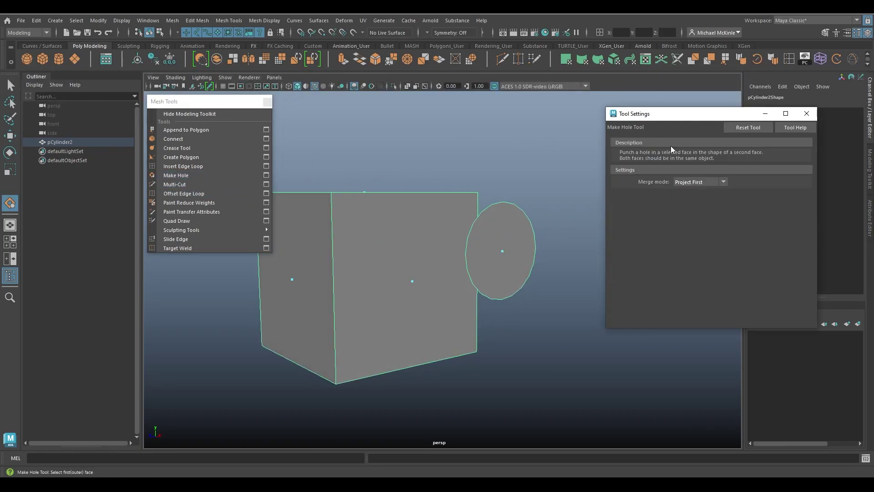
pyautogui.click(723, 182)
pyautogui.click(701, 228)
pyautogui.click(412, 285)
pyautogui.click(502, 250)
pyautogui.keyDown('alt'); pyautogui.moveTo(520, 361); pyautogui.dragTo(554, 363); pyautogui.keyUp('alt')
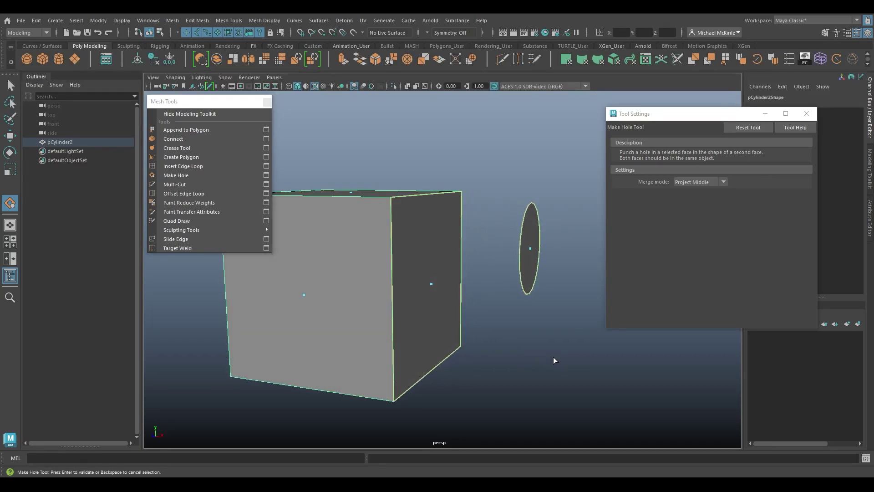
pyautogui.press('Return')
pyautogui.keyDown('alt'); pyautogui.moveTo(536, 296); pyautogui.dragTo(569, 242); pyautogui.keyUp('alt')
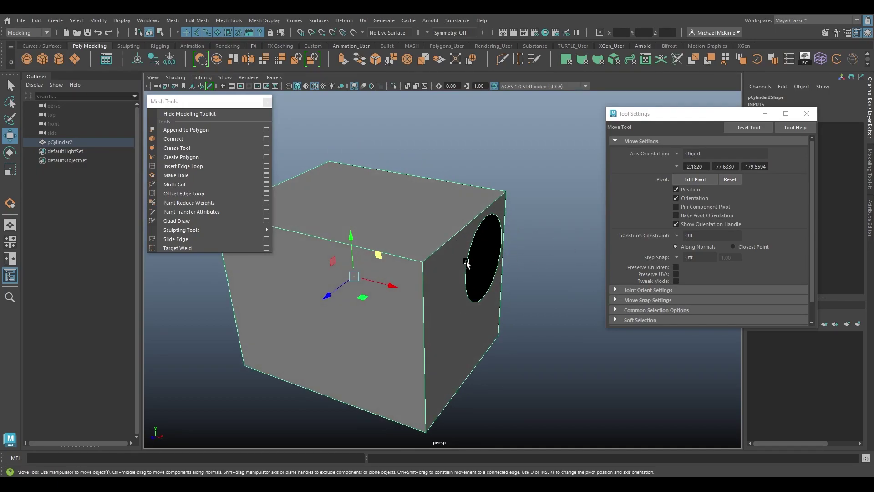
pyautogui.moveTo(486, 272)
pyautogui.keyDown('alt'); pyautogui.mouseDown()
pyautogui.moveTo(503, 289)
pyautogui.moveTo(488, 273)
pyautogui.mouseUp(); pyautogui.keyUp('alt')
pyautogui.hotkey('ctrl', 'z')
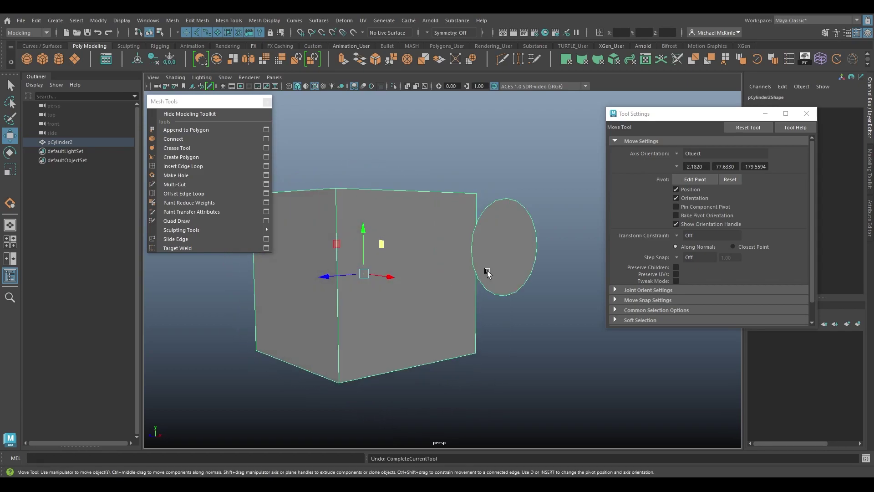
# - Punch the hole with Merge mode Project Second from the cube's side face and the disc, inspect its placement and undo it
pyautogui.click(266, 176)
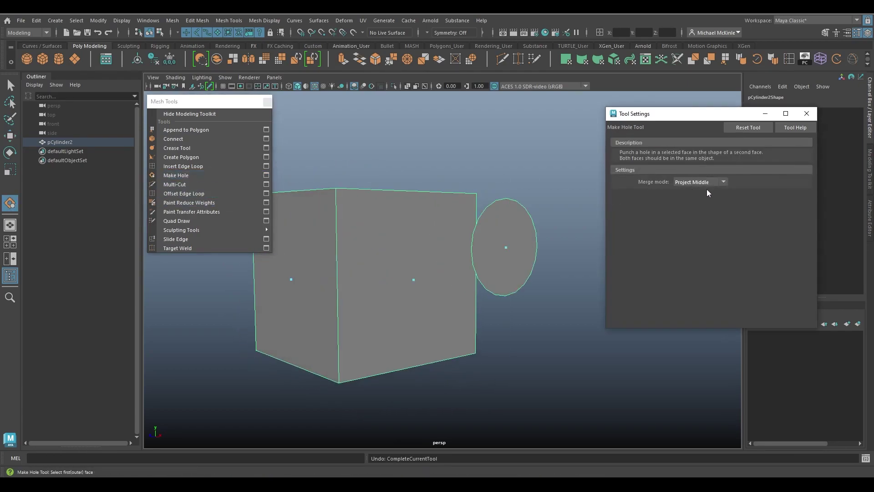
pyautogui.click(722, 181)
pyautogui.click(699, 234)
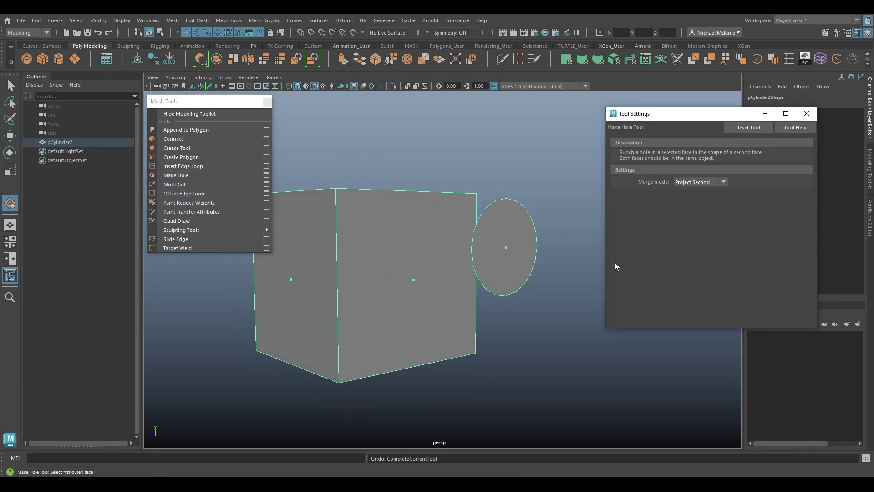
pyautogui.click(414, 280)
pyautogui.click(508, 250)
pyautogui.keyDown('alt'); pyautogui.moveTo(513, 280); pyautogui.dragTo(554, 337); pyautogui.keyUp('alt')
pyautogui.press('Return')
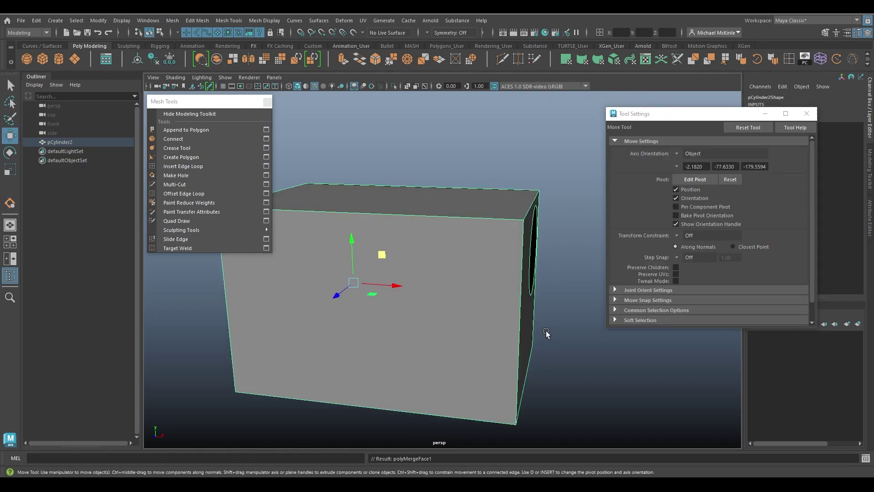
pyautogui.keyDown('alt'); pyautogui.moveTo(544, 299); pyautogui.dragTo(480, 290); pyautogui.keyUp('alt')
pyautogui.moveTo(472, 324)
pyautogui.keyDown('alt'); pyautogui.mouseDown()
pyautogui.moveTo(498, 316)
pyautogui.moveTo(560, 329)
pyautogui.moveTo(571, 308)
pyautogui.moveTo(508, 311)
pyautogui.mouseUp(); pyautogui.keyUp('alt')
pyautogui.hotkey('ctrl', 'z')
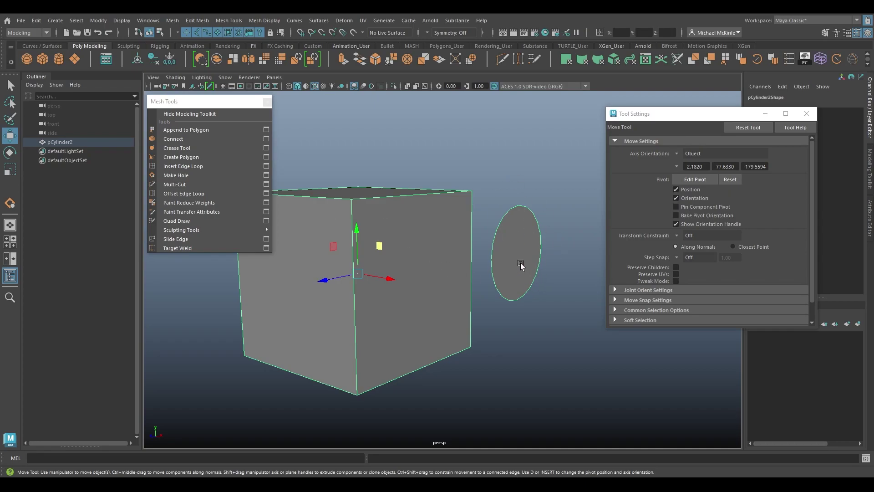
# - Move the disc face in the side view so it straddles the vertical edge of the cube's side face, and return to object mode
pyautogui.keyDown('alt'); pyautogui.moveTo(533, 326); pyautogui.dragTo(498, 319); pyautogui.keyUp('alt')
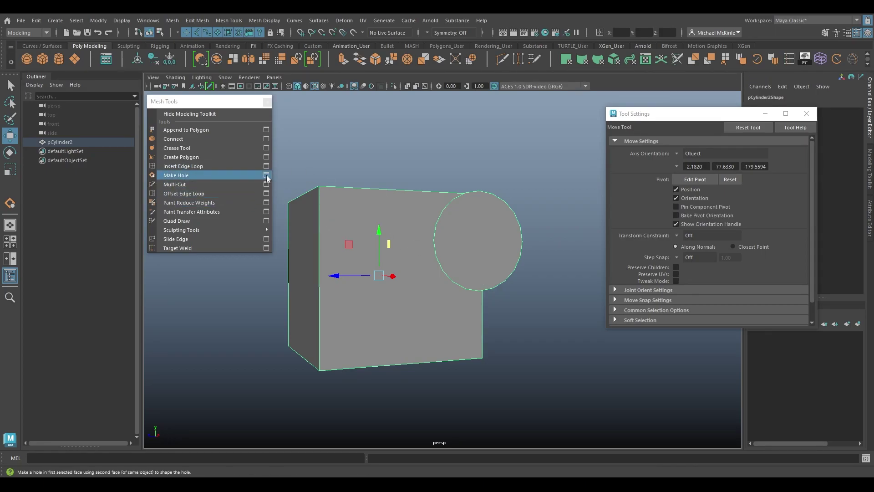
pyautogui.keyDown('alt'); pyautogui.moveTo(508, 248); pyautogui.dragTo(484, 262); pyautogui.keyUp('alt')
pyautogui.moveTo(487, 217); pyautogui.dragTo(486, 248, button='right')
pyautogui.click(486, 255)
pyautogui.keyDown('alt'); pyautogui.moveTo(493, 285); pyautogui.dragTo(445, 288); pyautogui.keyUp('alt')
pyautogui.press('space')
pyautogui.press('f')
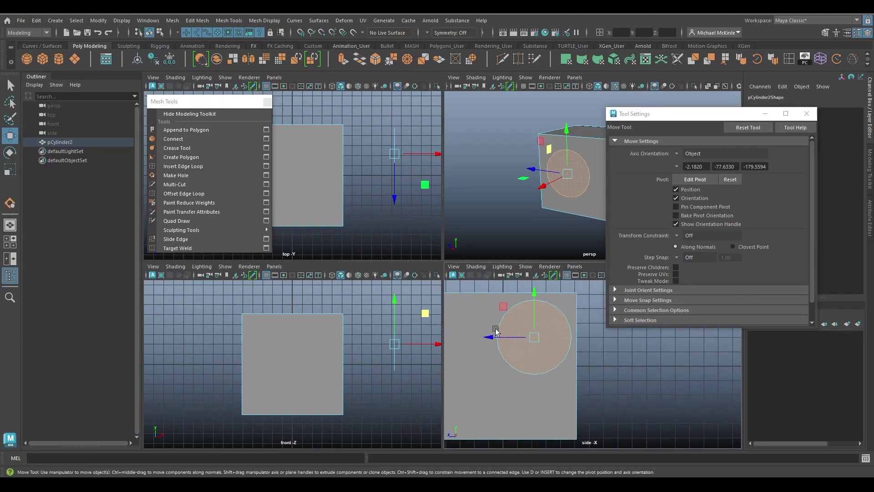
pyautogui.moveTo(534, 337); pyautogui.dragTo(577, 356)
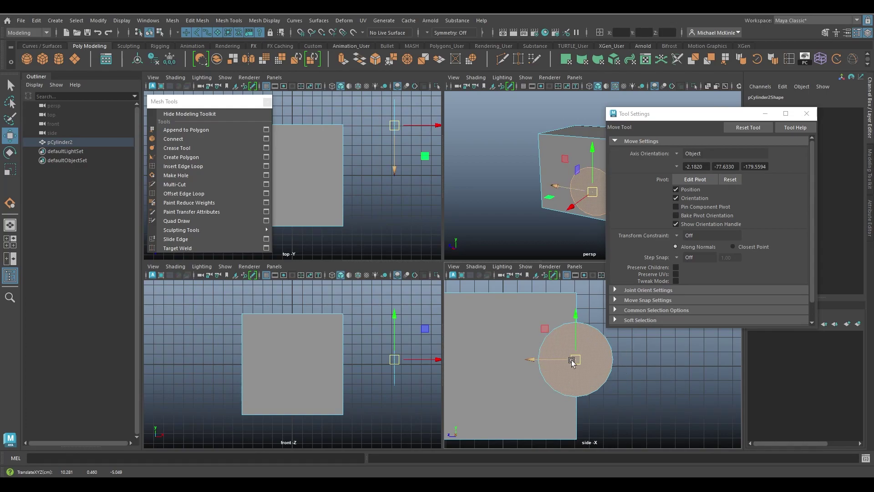
pyautogui.press('space')
pyautogui.keyDown('alt'); pyautogui.moveTo(442, 219); pyautogui.dragTo(505, 233); pyautogui.keyUp('alt')
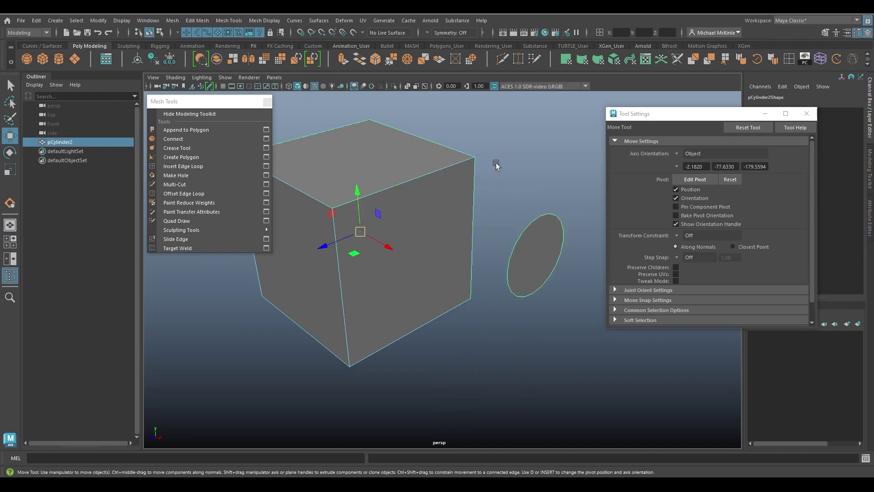
pyautogui.keyDown('alt'); pyautogui.moveTo(496, 164); pyautogui.dragTo(445, 190); pyautogui.keyUp('alt')
pyautogui.press('F8')
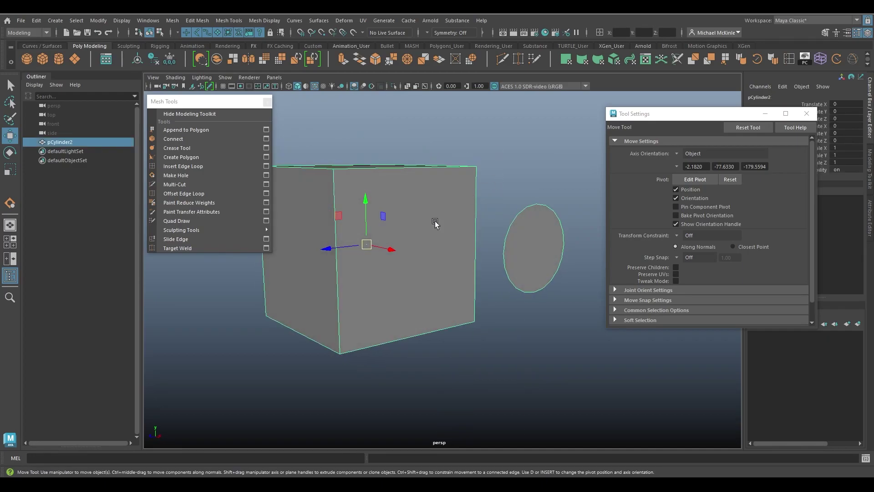
# - Punch the hole with Merge mode First from the cube's side face and the overhanging disc, and undo it
pyautogui.click(266, 175)
pyautogui.click(724, 182)
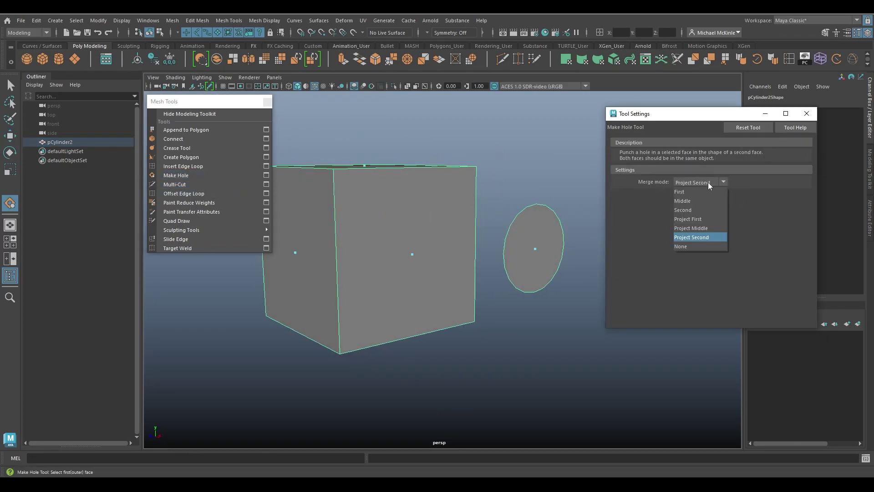
pyautogui.click(691, 192)
pyautogui.keyDown('alt'); pyautogui.moveTo(533, 230); pyautogui.dragTo(564, 268); pyautogui.keyUp('alt')
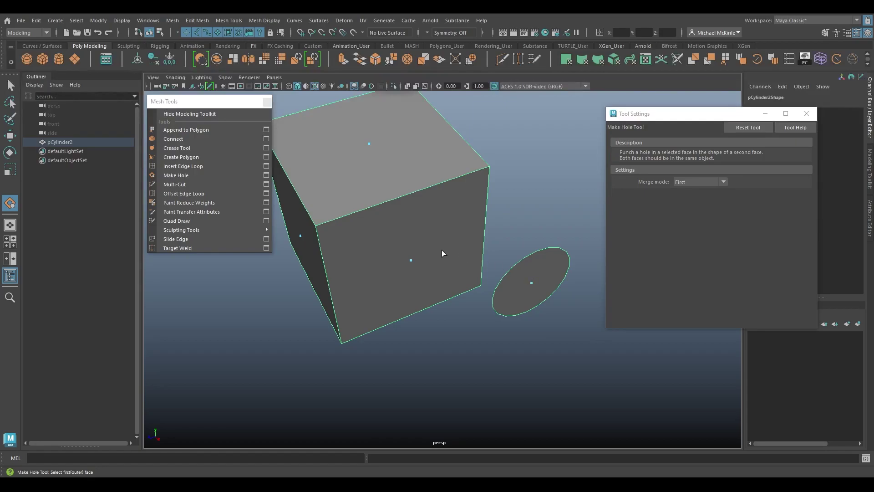
pyautogui.click(548, 264)
pyautogui.keyDown('alt'); pyautogui.moveTo(503, 234); pyautogui.dragTo(533, 256); pyautogui.keyUp('alt')
pyautogui.click(412, 259)
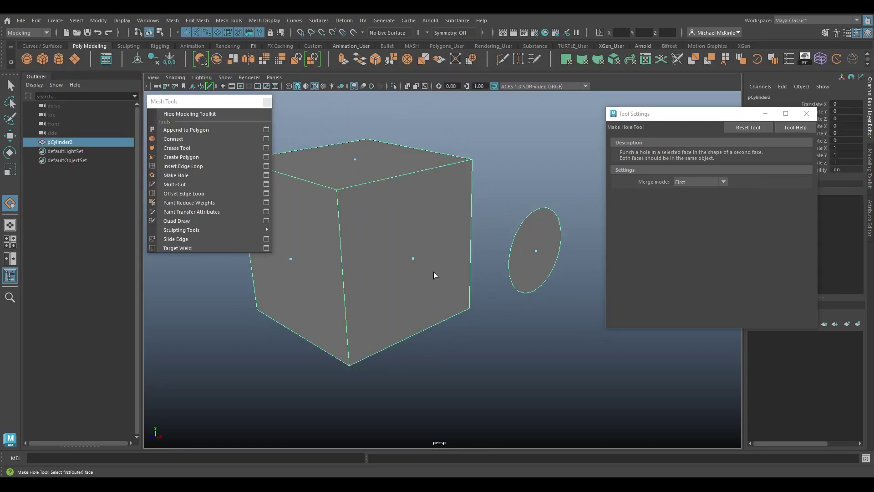
pyautogui.click(416, 258)
pyautogui.click(536, 250)
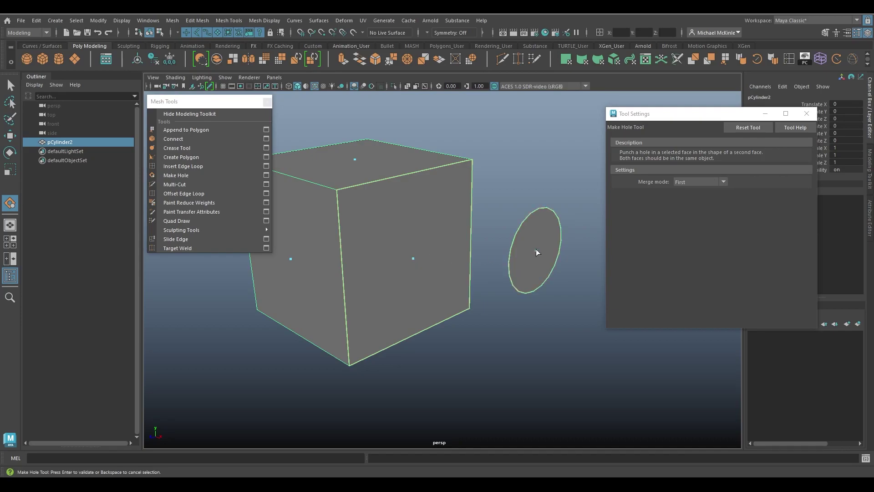
pyautogui.press('Return')
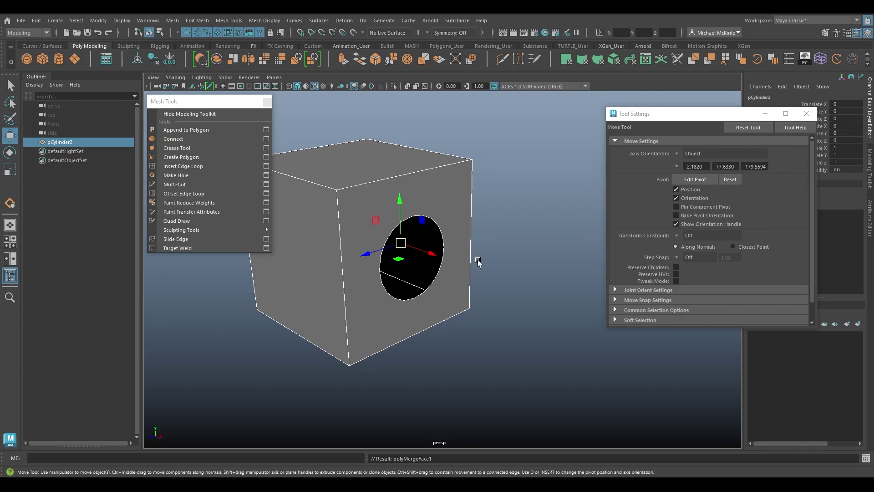
pyautogui.hotkey('ctrl', 'z')
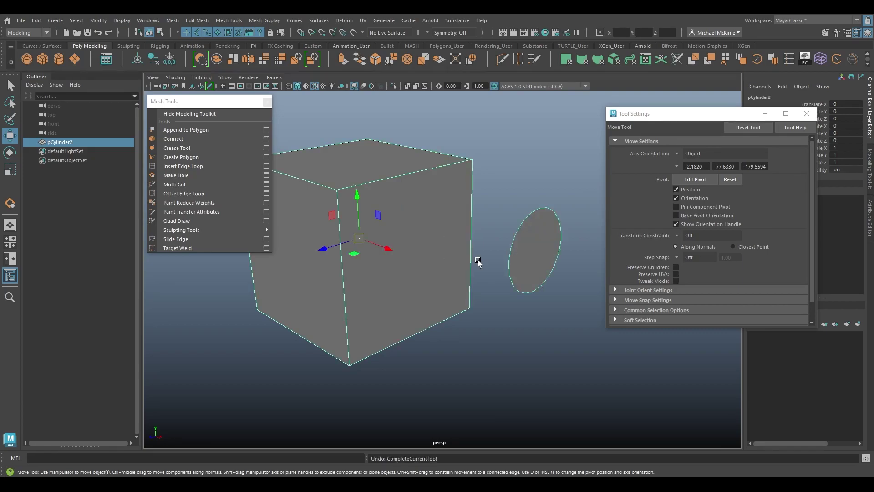
# - Punch the hole with Merge mode Project First from the cube's side face and the overhanging disc, and inspect it face-on
pyautogui.click(266, 176)
pyautogui.click(722, 181)
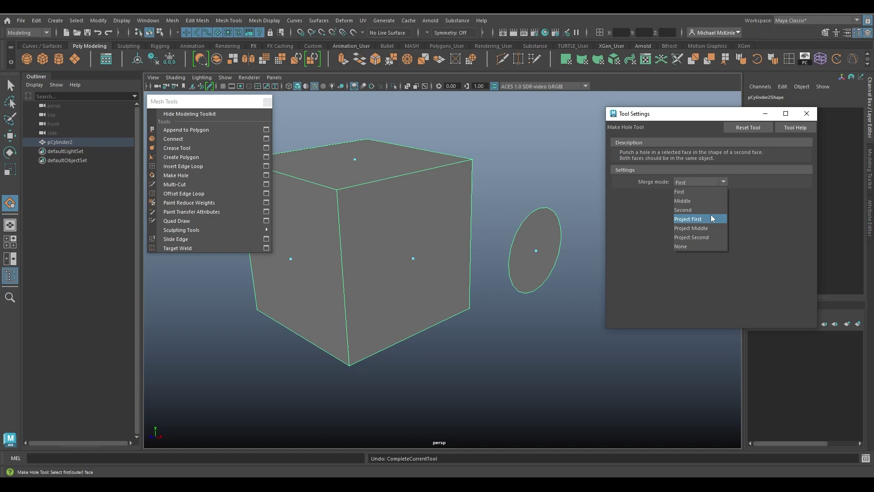
pyautogui.click(689, 217)
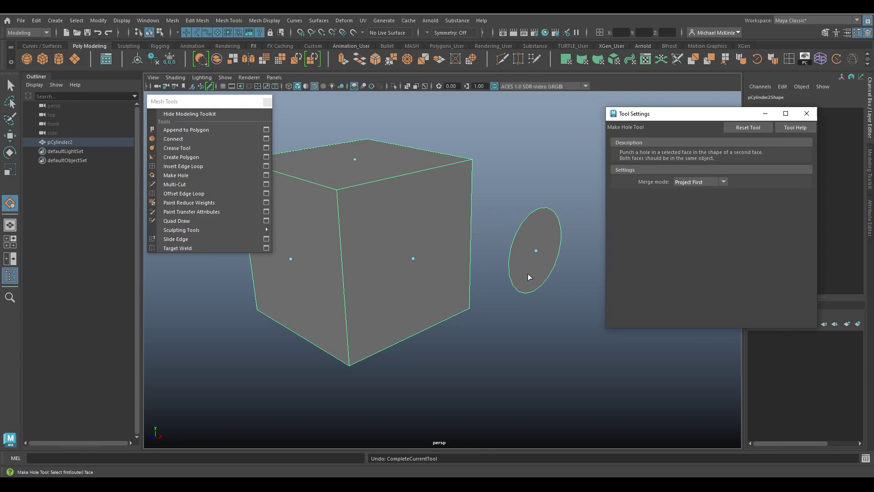
pyautogui.click(415, 261)
pyautogui.click(537, 253)
pyautogui.press('Return')
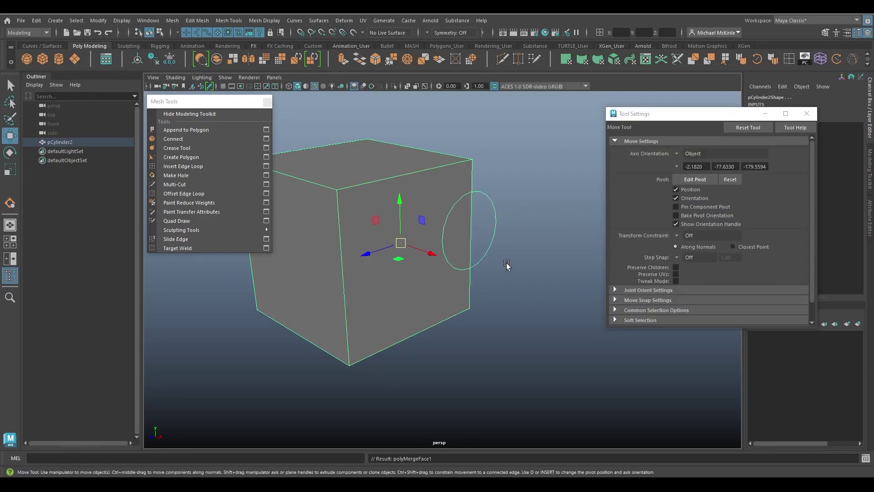
pyautogui.keyDown('alt'); pyautogui.moveTo(523, 298); pyautogui.dragTo(496, 261); pyautogui.keyUp('alt')
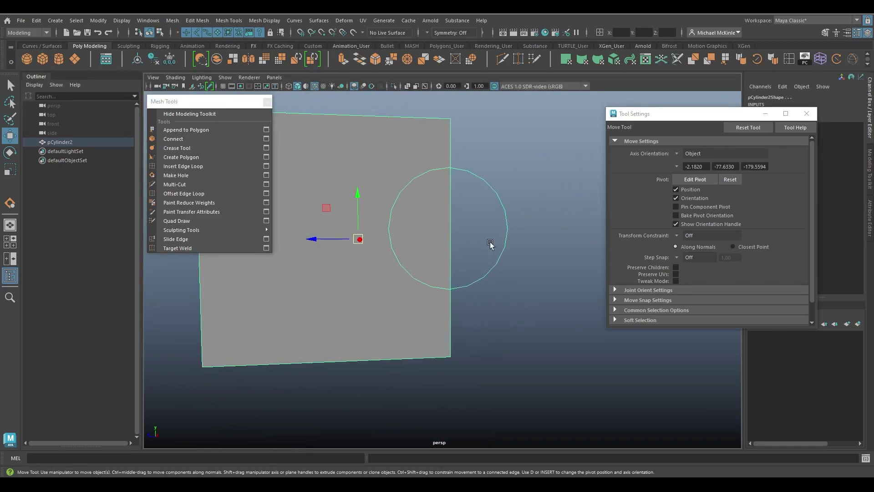
pyautogui.keyDown('alt'); pyautogui.moveTo(445, 234); pyautogui.dragTo(460, 215); pyautogui.keyUp('alt')
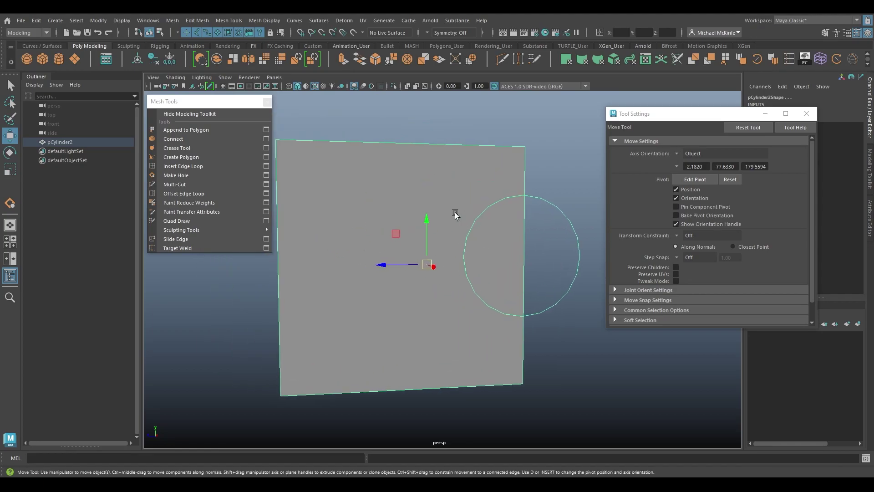
# - Try moving the projected circle's edge loop relative to the cube's side face, and undo the move and the component selections
pyautogui.rightClick(426, 197)
pyautogui.press('F11')
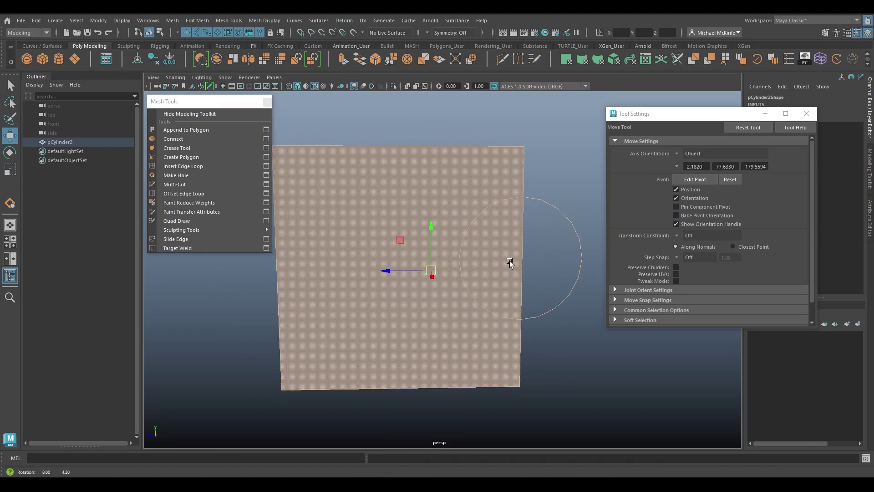
pyautogui.keyDown('alt'); pyautogui.moveTo(552, 229); pyautogui.dragTo(567, 233); pyautogui.keyUp('alt')
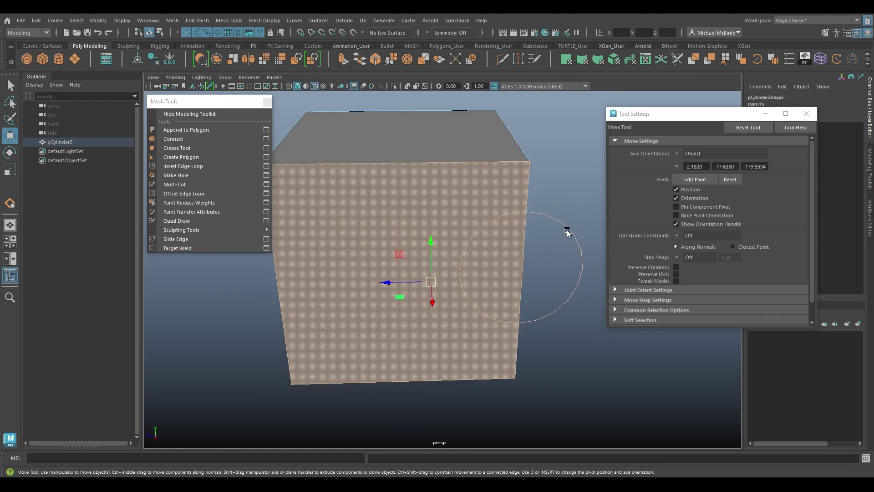
pyautogui.moveTo(567, 225); pyautogui.dragTo(569, 207, button='right')
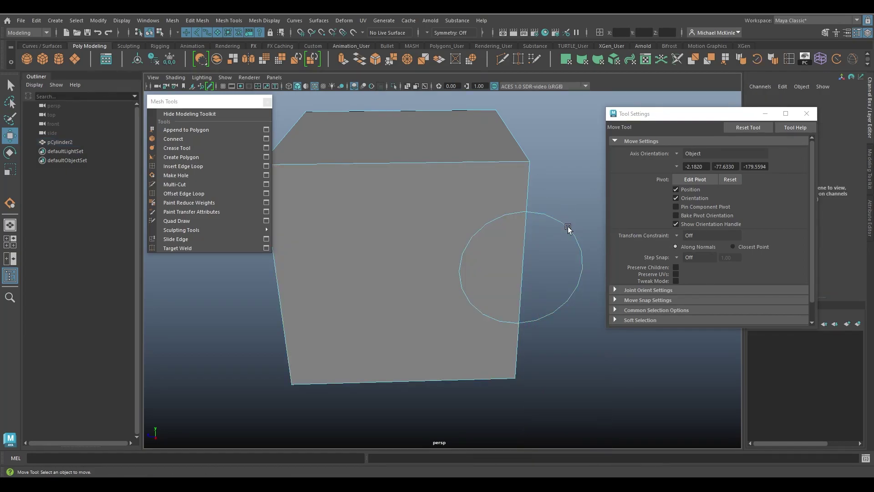
pyautogui.moveTo(513, 272); pyautogui.dragTo(474, 252)
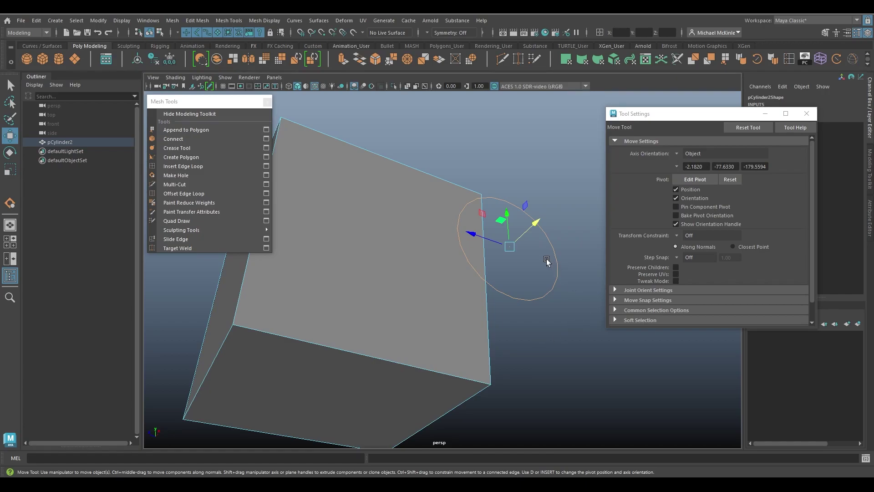
pyautogui.hotkey('ctrl', 'z')
pyautogui.hotkey('ctrl', 'z')
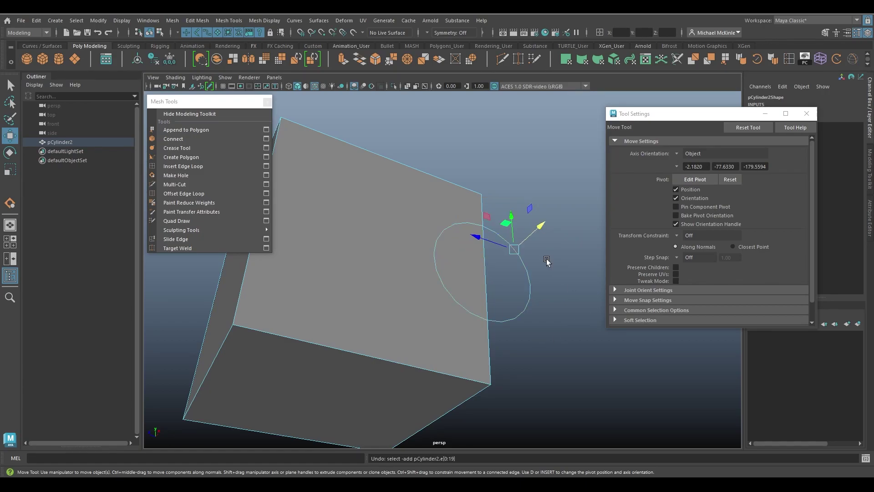
pyautogui.hotkey('ctrl', 'z')
pyautogui.hotkey('ctrl', 'z')
pyautogui.hotkey('ctrl', 'z')
pyautogui.hotkey('ctrl', 'z')
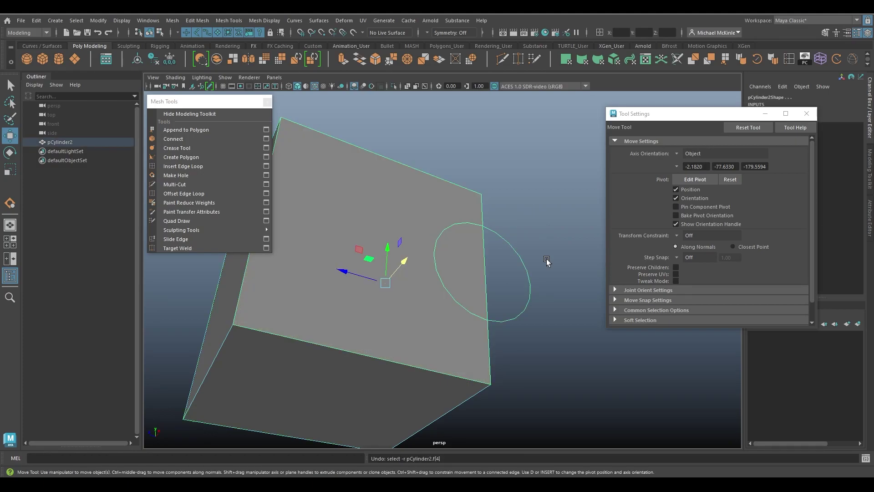
# - Select the disc face and move it in the side view to sit in front of the cube's side face
pyautogui.moveTo(521, 255)
pyautogui.keyDown('alt'); pyautogui.mouseDown()
pyautogui.moveTo(490, 285)
pyautogui.moveTo(444, 279)
pyautogui.moveTo(517, 254)
pyautogui.mouseUp(); pyautogui.keyUp('alt')
pyautogui.moveTo(517, 254); pyautogui.dragTo(520, 255, button='right')
pyautogui.click(528, 278)
pyautogui.keyDown('alt'); pyautogui.moveTo(511, 309); pyautogui.dragTo(481, 312); pyautogui.keyUp('alt')
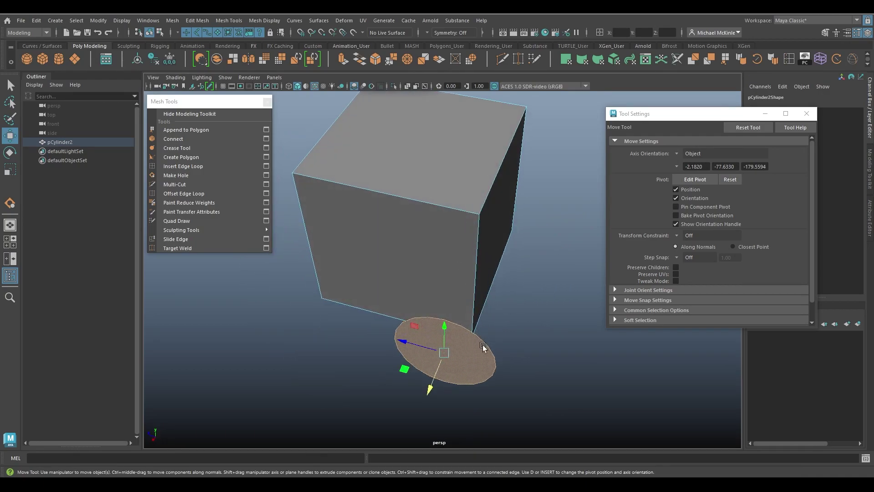
pyautogui.keyDown('alt'); pyautogui.moveTo(513, 291); pyautogui.dragTo(533, 402); pyautogui.keyUp('alt')
pyautogui.press('e')
pyautogui.keyDown('alt'); pyautogui.moveTo(571, 345); pyautogui.dragTo(556, 288); pyautogui.keyUp('alt')
pyautogui.press('w')
pyautogui.press('space')
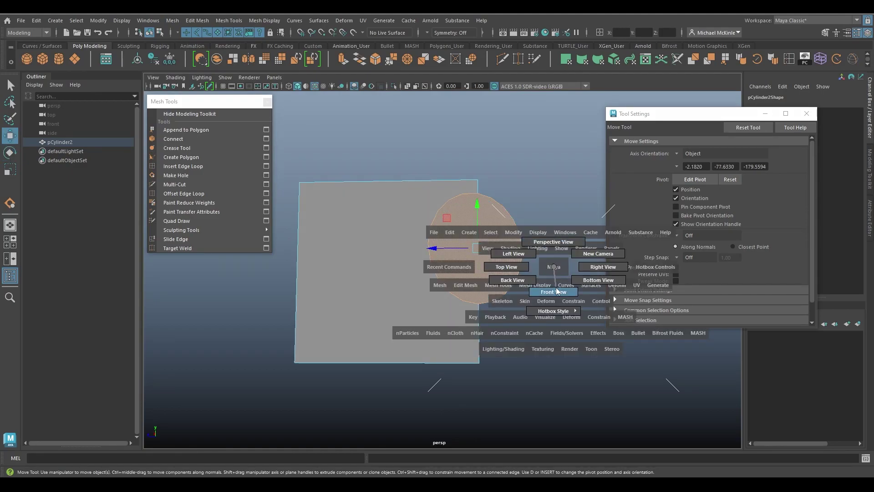
pyautogui.press('space')
pyautogui.moveTo(579, 366); pyautogui.dragTo(554, 293)
# - Rotate the disc face to a steep angle to the cube's side face, and select the whole mesh in object mode
pyautogui.press('e')
pyautogui.press('space')
pyautogui.moveTo(536, 221)
pyautogui.keyDown('alt'); pyautogui.mouseDown()
pyautogui.moveTo(586, 253)
pyautogui.moveTo(528, 259)
pyautogui.moveTo(592, 255)
pyautogui.moveTo(532, 249)
pyautogui.moveTo(503, 211)
pyautogui.moveTo(527, 219)
pyautogui.mouseUp(); pyautogui.keyUp('alt')
pyautogui.press('w')
pyautogui.click(499, 209)
pyautogui.moveTo(498, 191); pyautogui.dragTo(521, 178, button='right')
pyautogui.keyDown('alt'); pyautogui.moveTo(521, 177); pyautogui.dragTo(505, 189); pyautogui.keyUp('alt')
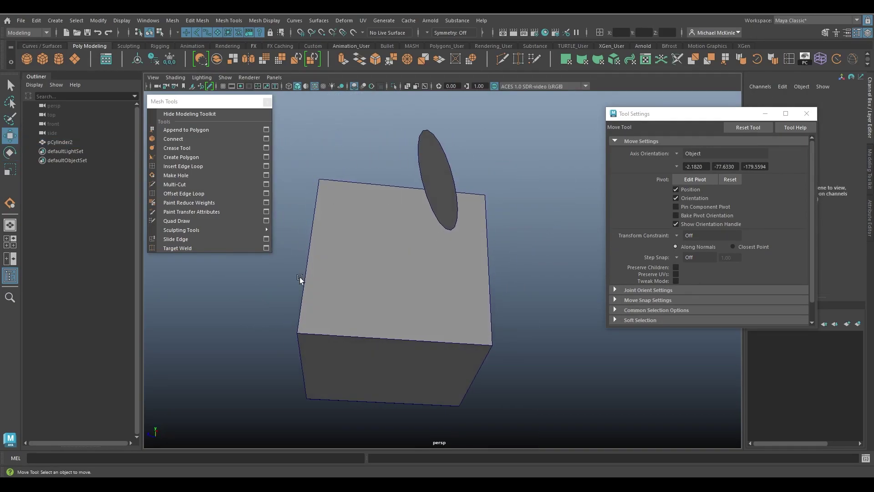
pyautogui.keyDown('alt'); pyautogui.moveTo(473, 235); pyautogui.dragTo(468, 193); pyautogui.keyUp('alt')
pyautogui.keyDown('alt'); pyautogui.moveTo(495, 276); pyautogui.dragTo(460, 231); pyautogui.keyUp('alt')
pyautogui.click(460, 230)
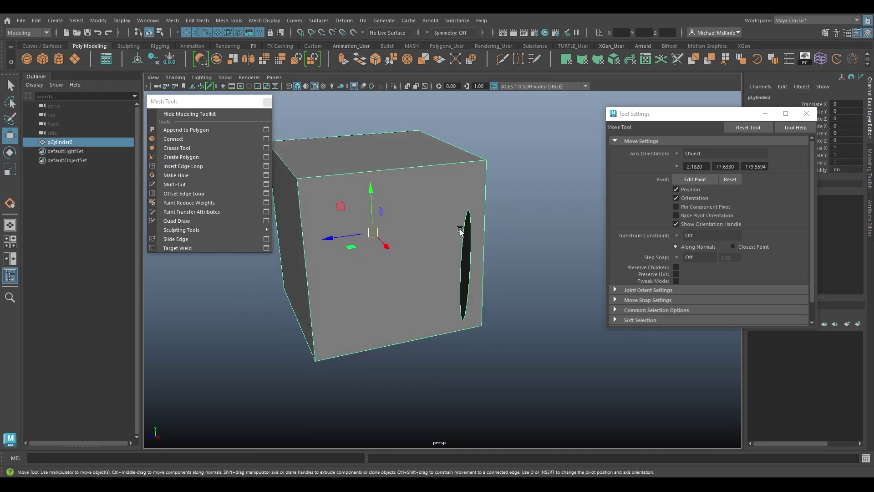
# - Punch the hole with Merge mode Project First from the cube's side face and the rotated disc, and undo it
pyautogui.keyDown('alt'); pyautogui.moveTo(469, 270); pyautogui.dragTo(447, 320); pyautogui.keyUp('alt')
pyautogui.keyDown('alt'); pyautogui.moveTo(455, 357); pyautogui.dragTo(417, 233); pyautogui.keyUp('alt')
pyautogui.click(265, 176)
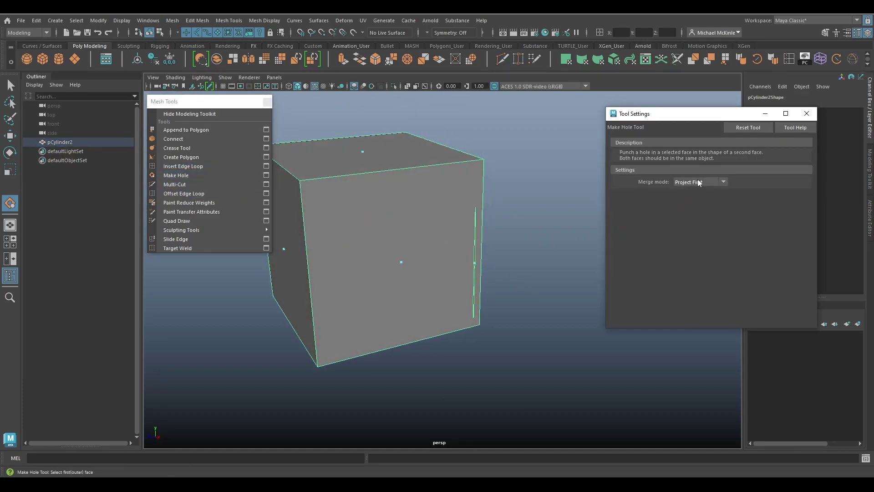
pyautogui.click(402, 262)
pyautogui.keyDown('alt'); pyautogui.moveTo(439, 268); pyautogui.dragTo(518, 318); pyautogui.keyUp('alt')
pyautogui.click(436, 272)
pyautogui.press('Return')
pyautogui.press('w')
pyautogui.keyDown('alt'); pyautogui.moveTo(413, 280); pyautogui.dragTo(422, 215); pyautogui.keyUp('alt')
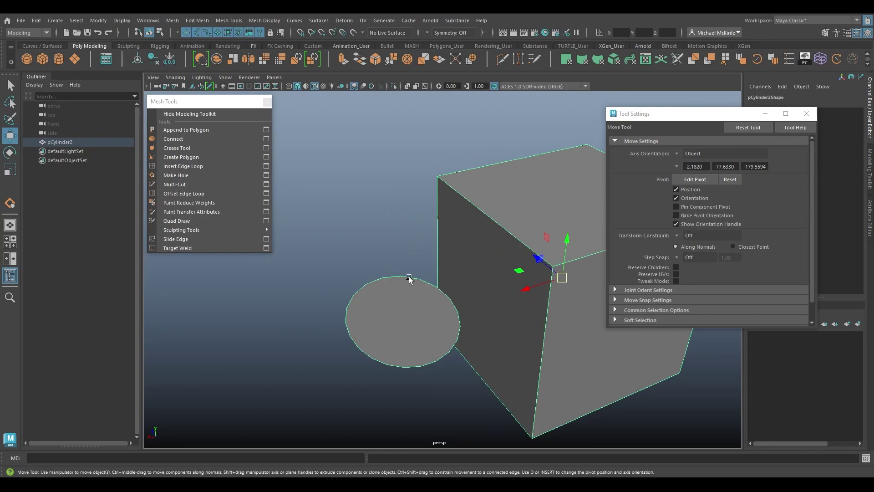
pyautogui.keyDown('alt'); pyautogui.moveTo(413, 353); pyautogui.dragTo(509, 253); pyautogui.keyUp('alt')
# - Punch the hole with Merge mode First from the cube's side face and the rotated disc, inspect it and undo it
pyautogui.click(266, 175)
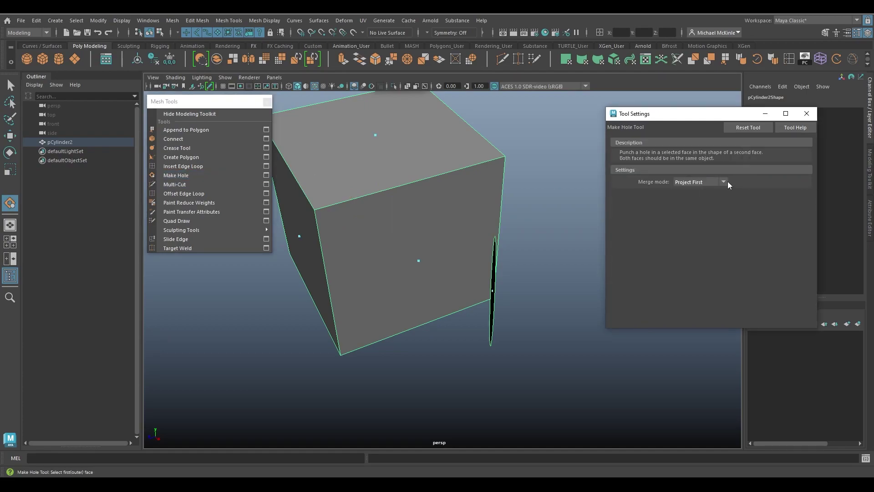
pyautogui.click(723, 182)
pyautogui.click(711, 191)
pyautogui.click(418, 262)
pyautogui.keyDown('alt'); pyautogui.moveTo(418, 263); pyautogui.dragTo(447, 296); pyautogui.keyUp('alt')
pyautogui.click(448, 296)
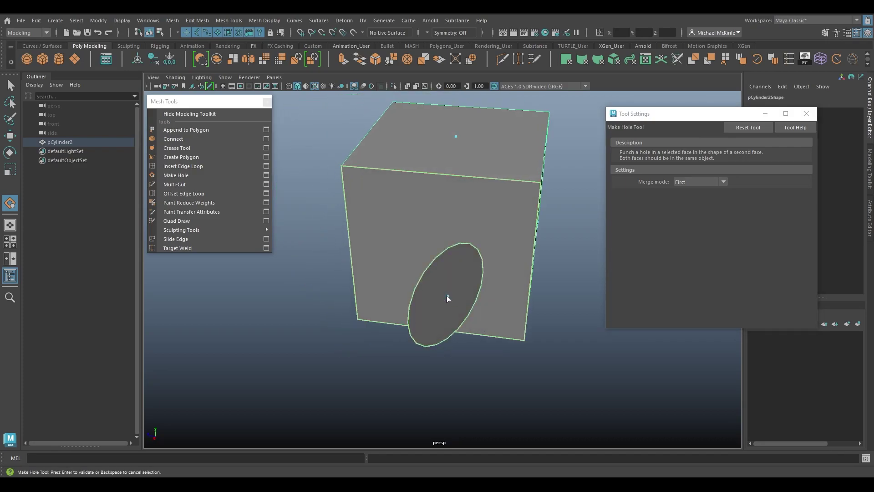
pyautogui.press('Return')
pyautogui.keyDown('alt'); pyautogui.moveTo(468, 323); pyautogui.dragTo(485, 268); pyautogui.keyUp('alt')
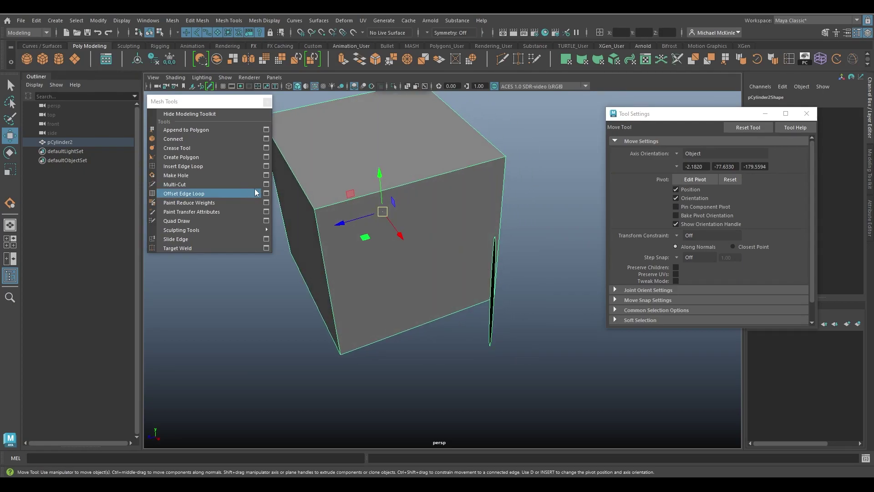
# - Punch the hole with Merge mode None from the cube's side face and the rotated disc
pyautogui.click(266, 176)
pyautogui.click(717, 181)
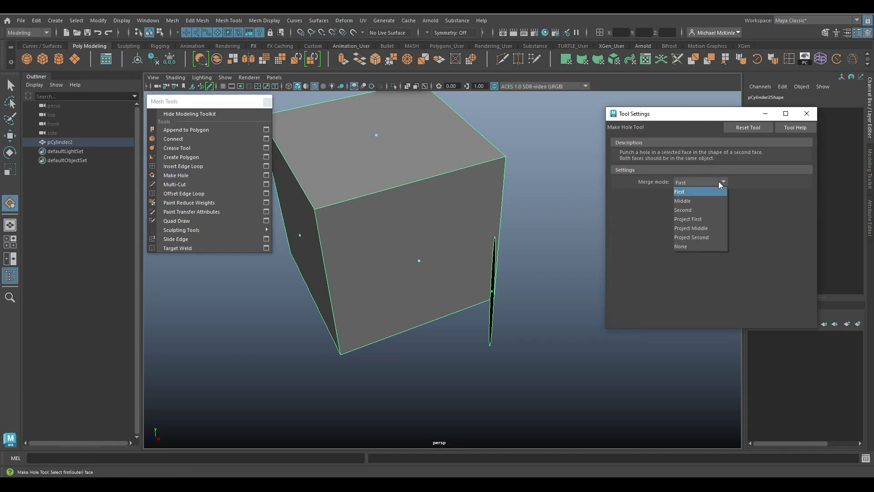
pyautogui.click(700, 244)
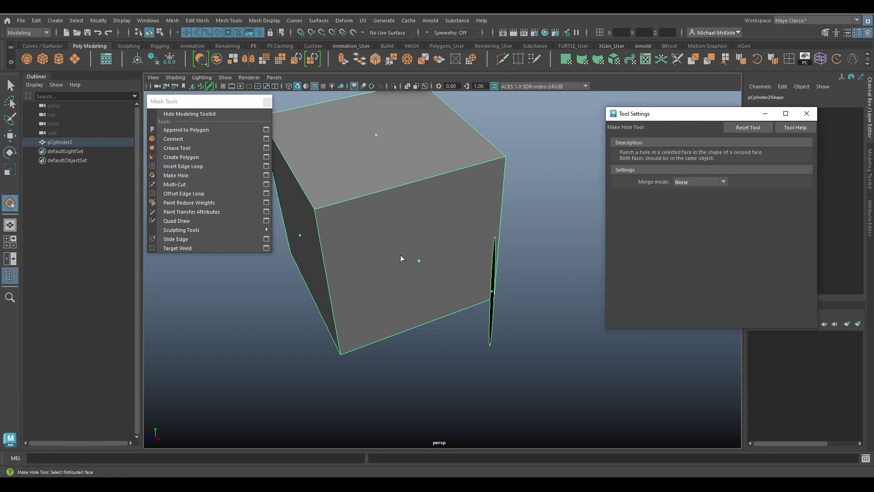
pyautogui.click(420, 261)
pyautogui.keyDown('alt'); pyautogui.moveTo(501, 266); pyautogui.dragTo(474, 299); pyautogui.keyUp('alt')
pyautogui.click(474, 299)
pyautogui.press('Return')
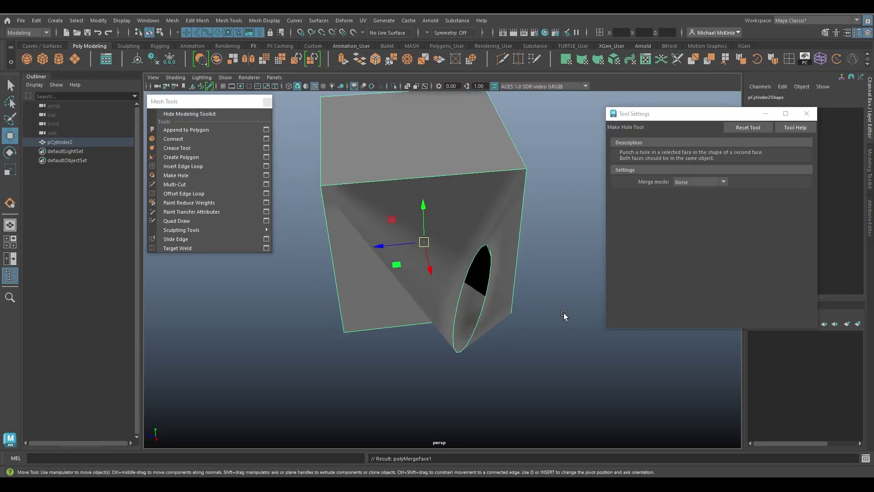
# - Restore the separate disc face parallel to the cube's side face, and select the whole mesh in object mode
pyautogui.press('w')
pyautogui.keyDown('alt'); pyautogui.moveTo(528, 298); pyautogui.dragTo(558, 286); pyautogui.keyUp('alt')
pyautogui.press('F11')
pyautogui.click(556, 268)
pyautogui.keyDown('alt'); pyautogui.moveTo(556, 269); pyautogui.dragTo(486, 278); pyautogui.keyUp('alt')
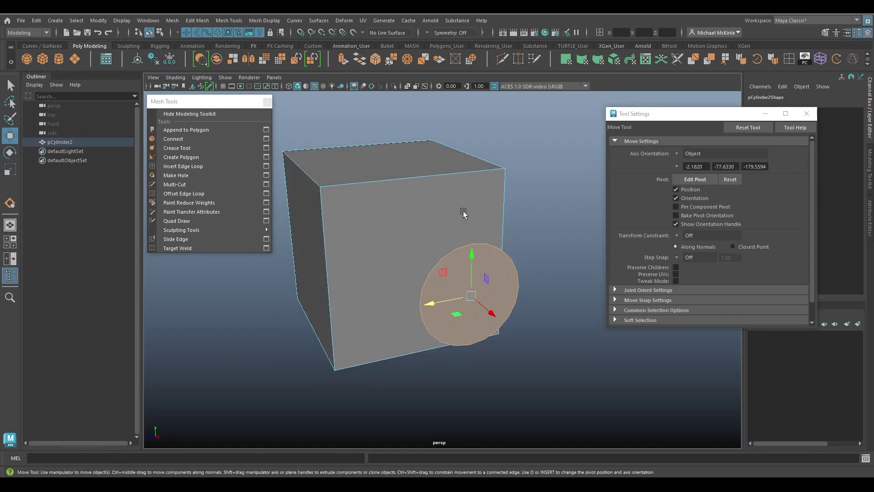
pyautogui.moveTo(461, 192); pyautogui.dragTo(491, 176, button='right')
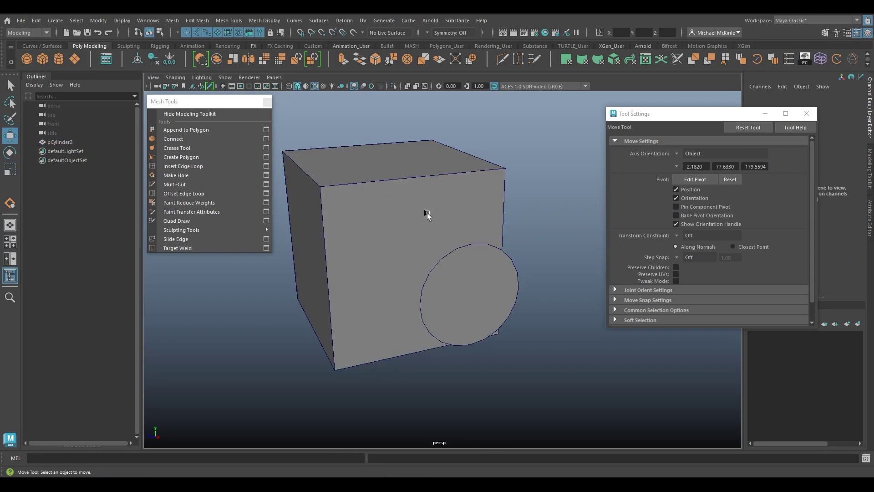
pyautogui.keyDown('alt'); pyautogui.moveTo(453, 239); pyautogui.dragTo(466, 228); pyautogui.keyUp('alt')
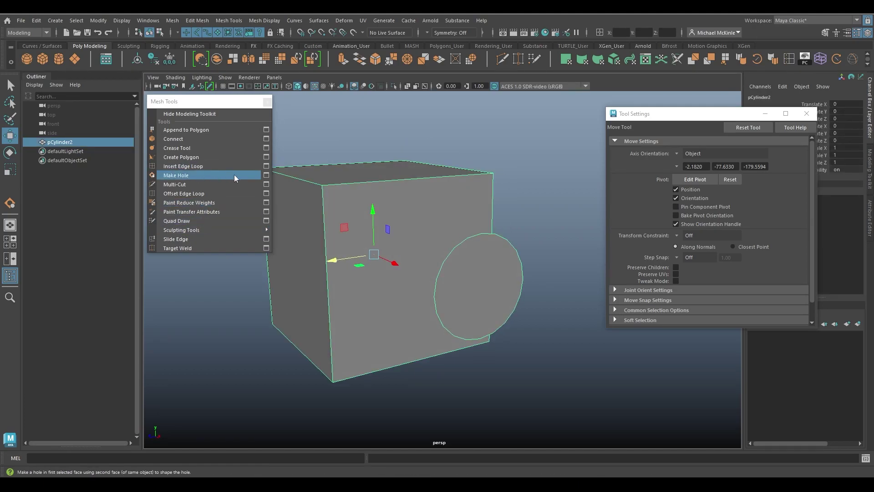
# - Punch the hole with Merge mode First from the cube's side face and the parallel disc
pyautogui.click(267, 176)
pyautogui.click(695, 182)
pyautogui.click(697, 192)
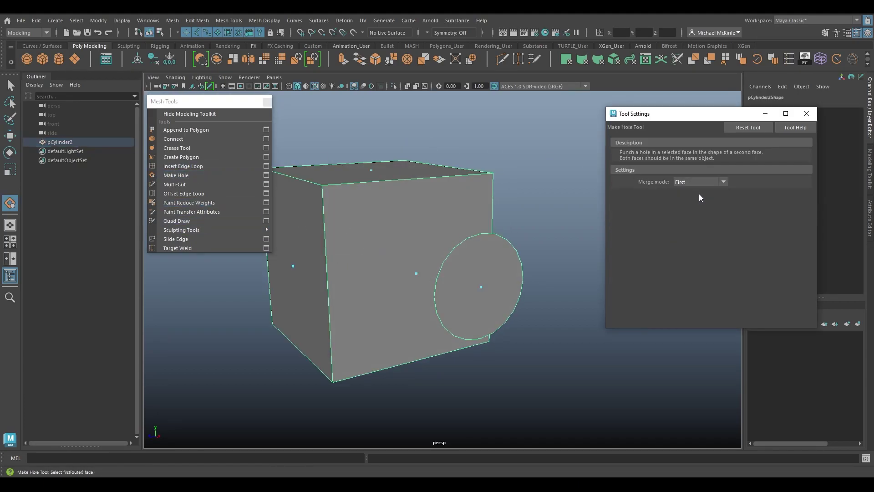
pyautogui.click(417, 274)
pyautogui.click(481, 288)
pyautogui.press('Return')
pyautogui.keyDown('alt'); pyautogui.moveTo(464, 244); pyautogui.dragTo(470, 230); pyautogui.keyUp('alt')
# - Select the cube's side face around the hole and examine it from several angles
pyautogui.moveTo(479, 213); pyautogui.dragTo(478, 237, button='right')
pyautogui.click(492, 257)
pyautogui.keyDown('alt'); pyautogui.moveTo(492, 257); pyautogui.dragTo(451, 259); pyautogui.keyUp('alt')
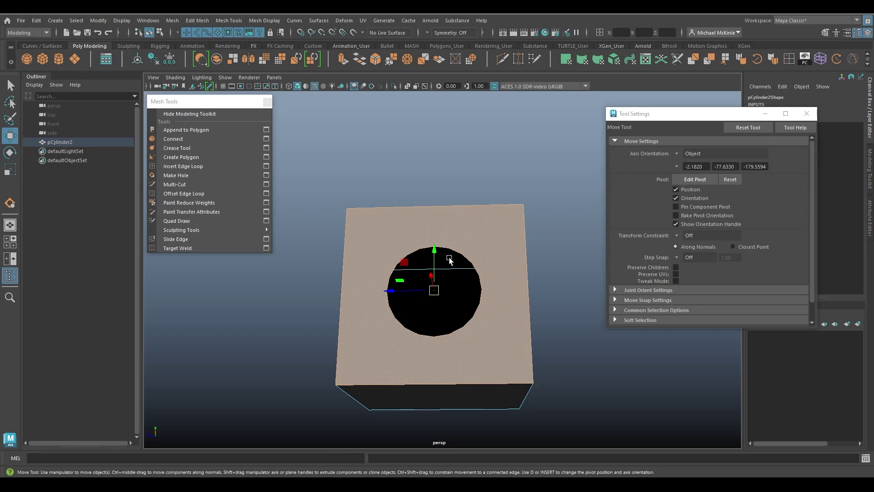
pyautogui.keyDown('alt'); pyautogui.moveTo(451, 258); pyautogui.dragTo(471, 256, button='right'); pyautogui.keyUp('alt')
pyautogui.keyDown('alt'); pyautogui.moveTo(470, 256); pyautogui.dragTo(442, 228); pyautogui.keyUp('alt')
pyautogui.keyDown('alt'); pyautogui.moveTo(382, 221); pyautogui.dragTo(509, 192); pyautogui.keyUp('alt')
pyautogui.keyDown('alt'); pyautogui.moveTo(439, 268); pyautogui.dragTo(548, 171); pyautogui.keyUp('alt')
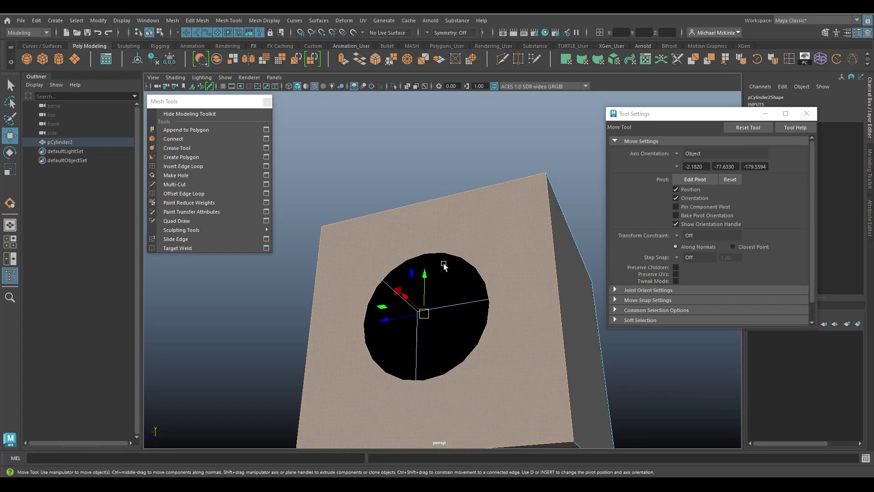
pyautogui.keyDown('alt'); pyautogui.moveTo(553, 268); pyautogui.dragTo(430, 238); pyautogui.keyUp('alt')
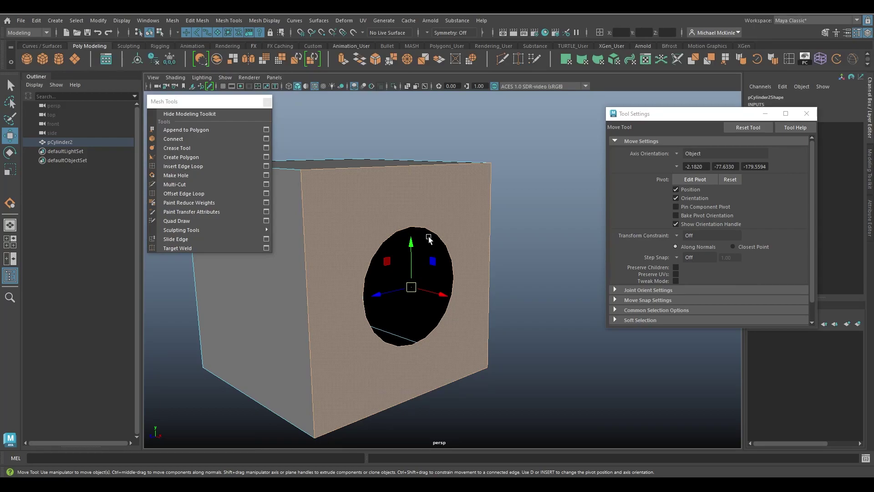
pyautogui.keyDown('alt'); pyautogui.moveTo(461, 209); pyautogui.dragTo(485, 195); pyautogui.keyUp('alt')
pyautogui.rightClick(532, 202)
pyautogui.click(562, 197)
pyautogui.rightClick(483, 193)
pyautogui.click(481, 202)
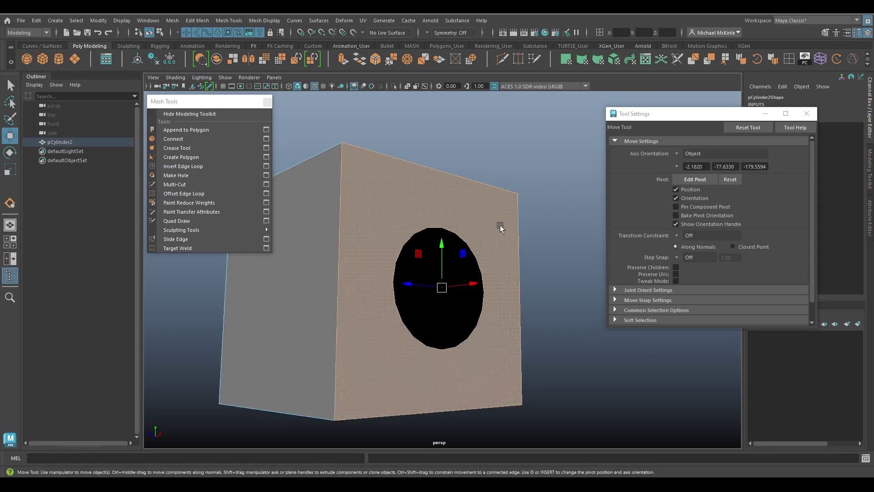
# - Triangulate the side face containing the round hole and inspect the edges created around it
pyautogui.keyDown('alt'); pyautogui.moveTo(500, 228); pyautogui.dragTo(460, 201); pyautogui.keyUp('alt')
pyautogui.click(174, 20)
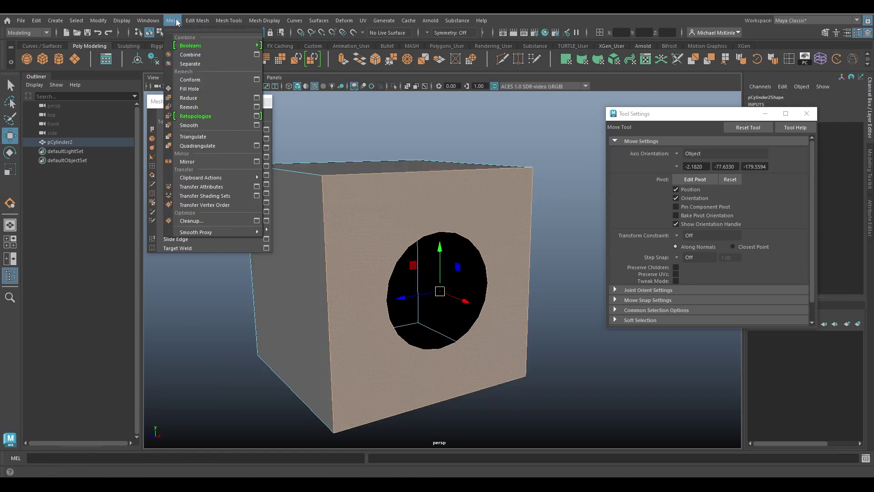
pyautogui.click(211, 138)
pyautogui.keyDown('alt'); pyautogui.moveTo(491, 214); pyautogui.dragTo(382, 196); pyautogui.keyUp('alt')
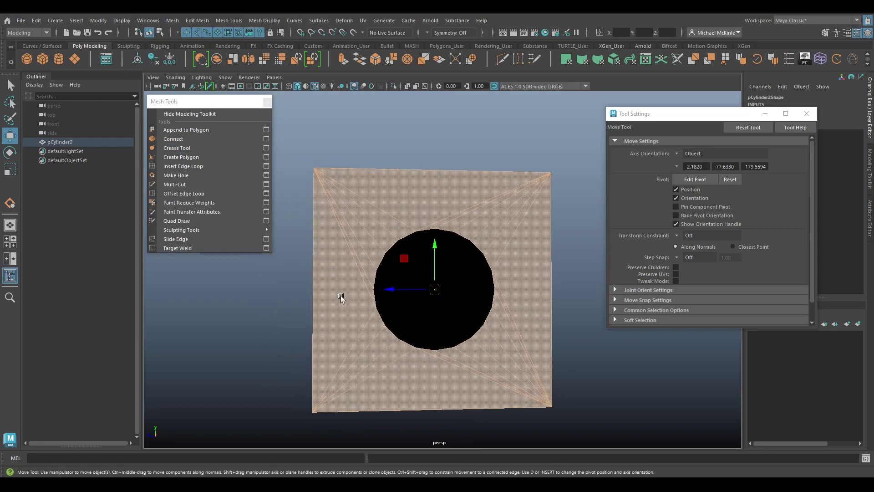
pyautogui.keyDown('alt'); pyautogui.moveTo(467, 272); pyautogui.dragTo(455, 224); pyautogui.keyUp('alt')
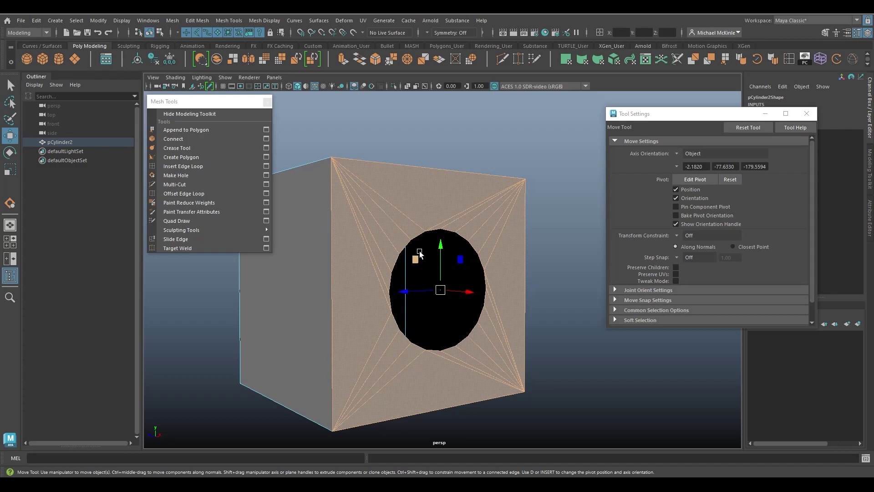
pyautogui.keyDown('alt'); pyautogui.moveTo(547, 251); pyautogui.dragTo(520, 190); pyautogui.keyUp('alt')
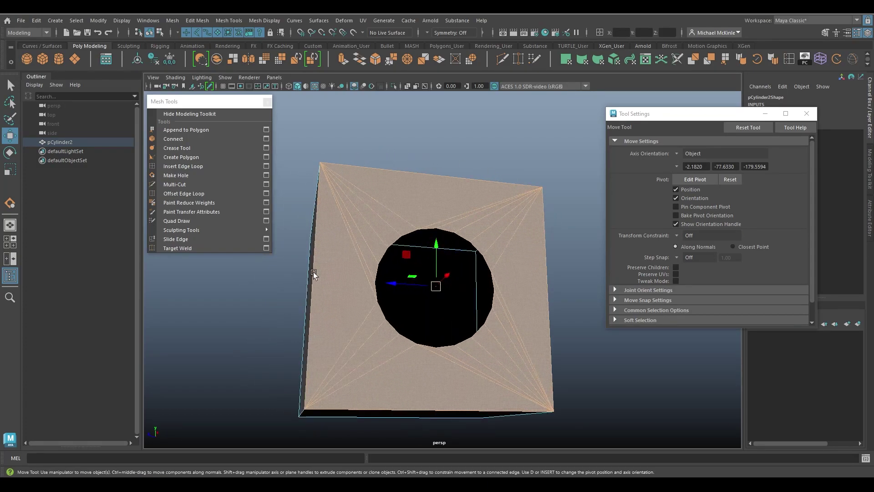
pyautogui.keyDown('alt'); pyautogui.moveTo(461, 220); pyautogui.dragTo(508, 250); pyautogui.keyUp('alt')
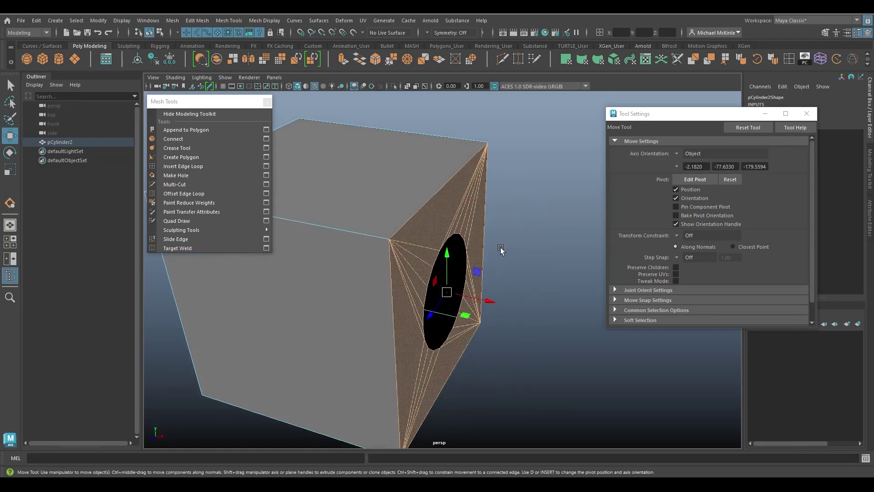
# - Select the whole mesh in object mode and examine the triangulated topology around the hole
pyautogui.moveTo(504, 175); pyautogui.dragTo(531, 158, button='right')
pyautogui.click(544, 256)
pyautogui.click(455, 258)
pyautogui.keyDown('alt'); pyautogui.moveTo(457, 263); pyautogui.dragTo(443, 258); pyautogui.keyUp('alt')
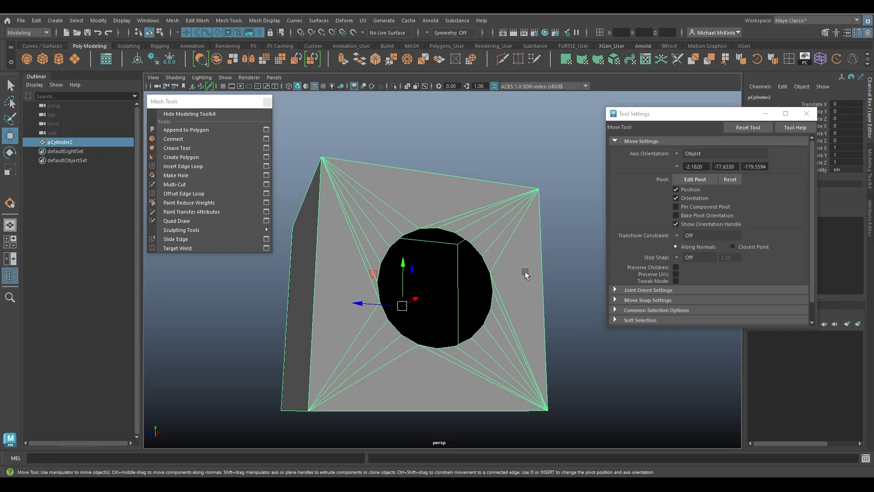
pyautogui.keyDown('alt'); pyautogui.moveTo(521, 285); pyautogui.dragTo(525, 304); pyautogui.keyUp('alt')
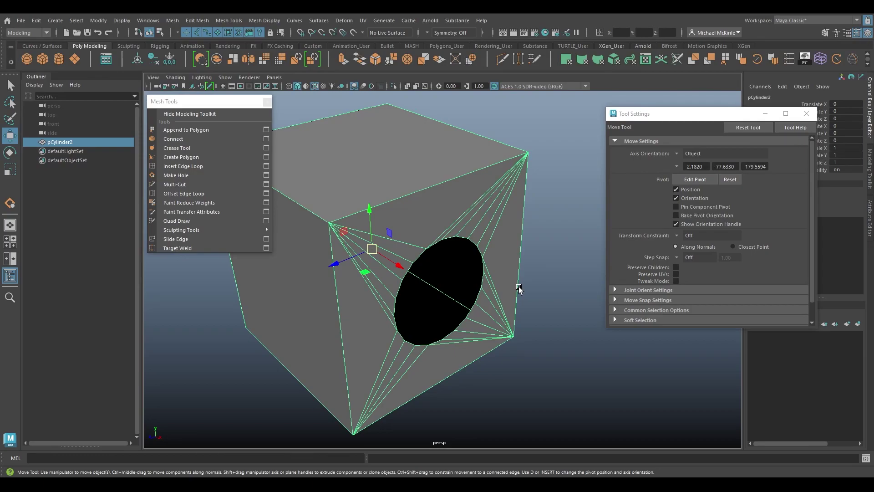
# - Undo the triangulation and the Merge mode First hole, bringing back the separate disc face
pyautogui.hotkey('ctrl', 'z')
pyautogui.hotkey('ctrl', 'z')
pyautogui.hotkey('ctrl', 'z')
pyautogui.hotkey('ctrl', 'z')
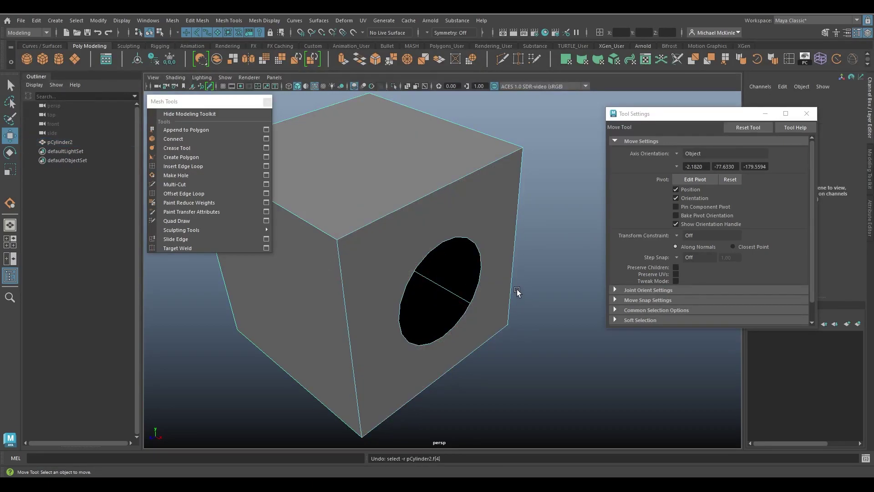
pyautogui.hotkey('ctrl', 'z')
pyautogui.hotkey('ctrl', 'z')
pyautogui.hotkey('ctrl', 'z')
pyautogui.hotkey('ctrl', 'z')
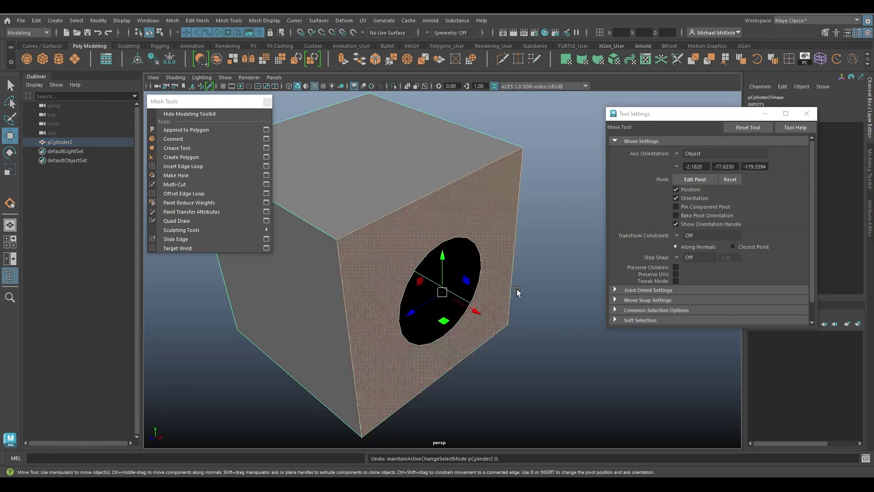
pyautogui.keyDown('alt'); pyautogui.moveTo(517, 291); pyautogui.dragTo(481, 252); pyautogui.keyUp('alt')
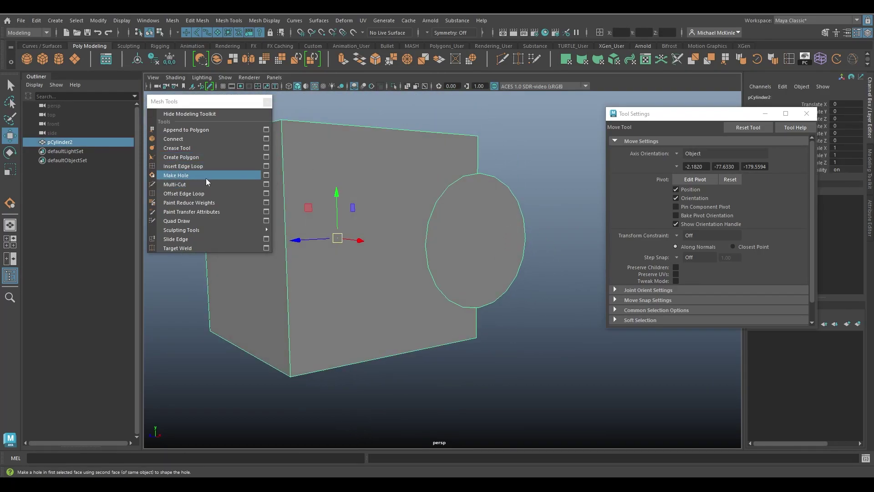
# - Punch the hole with Merge mode None from the cube's side face and the parallel disc
pyautogui.click(266, 176)
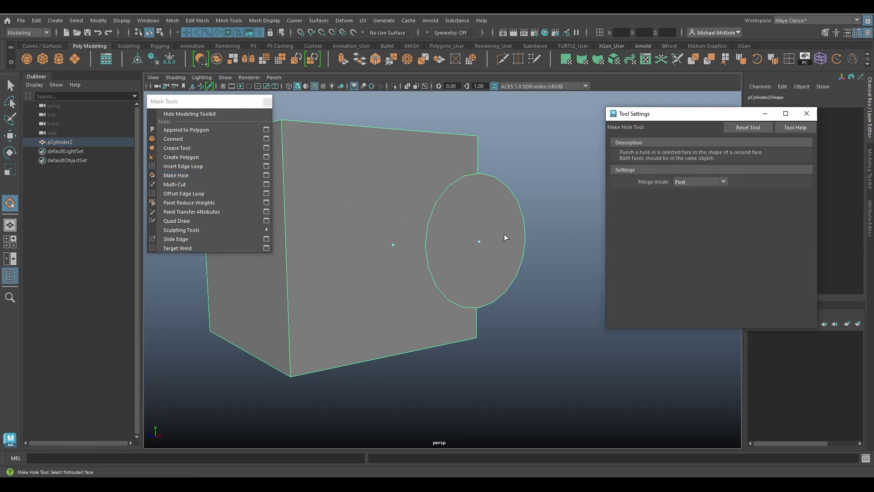
pyautogui.click(692, 184)
pyautogui.click(694, 247)
pyautogui.click(393, 246)
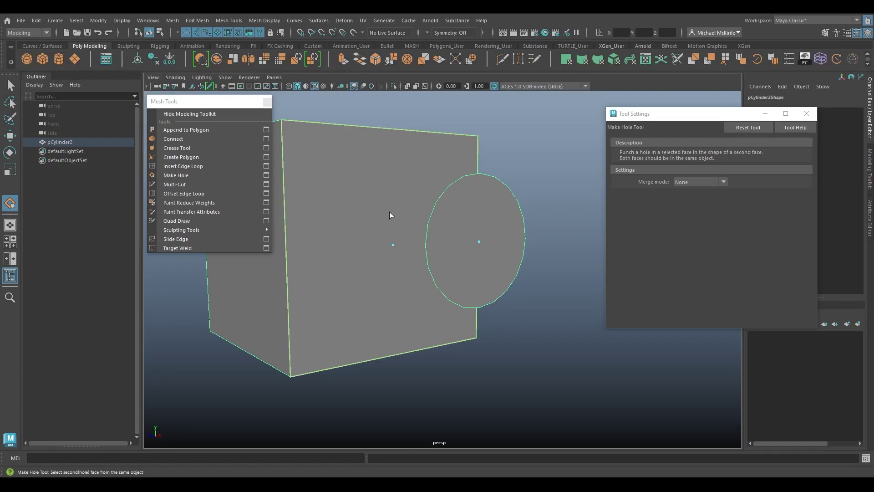
pyautogui.click(480, 242)
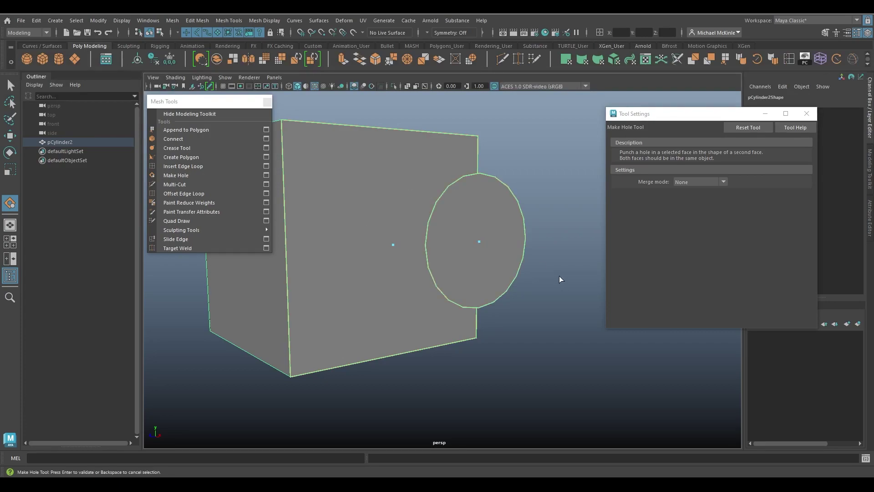
pyautogui.press('Return')
# - Select the funnel-shaped face between the cube and the circular opening, triangulate it and inspect the resulting edges
pyautogui.keyDown('alt'); pyautogui.moveTo(511, 245); pyautogui.dragTo(416, 194); pyautogui.keyUp('alt')
pyautogui.moveTo(420, 196); pyautogui.dragTo(446, 197, button='right')
pyautogui.keyDown('alt'); pyautogui.moveTo(446, 197); pyautogui.dragTo(566, 292); pyautogui.keyUp('alt')
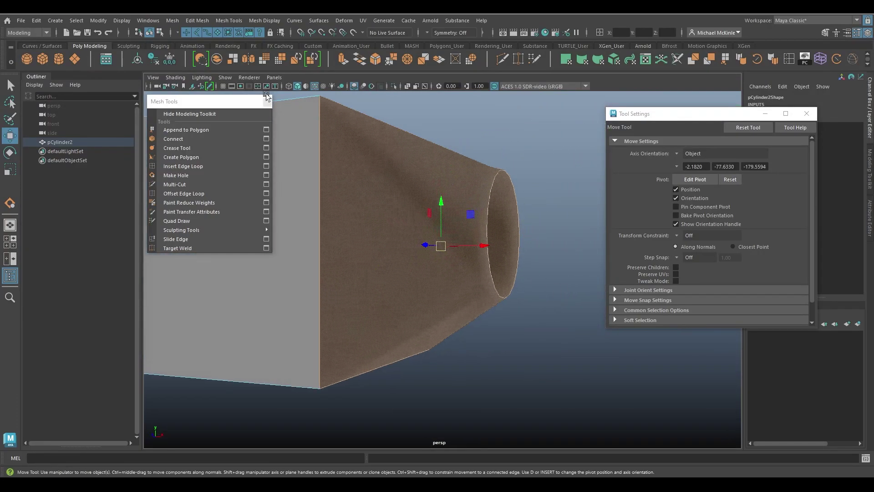
pyautogui.click(173, 20)
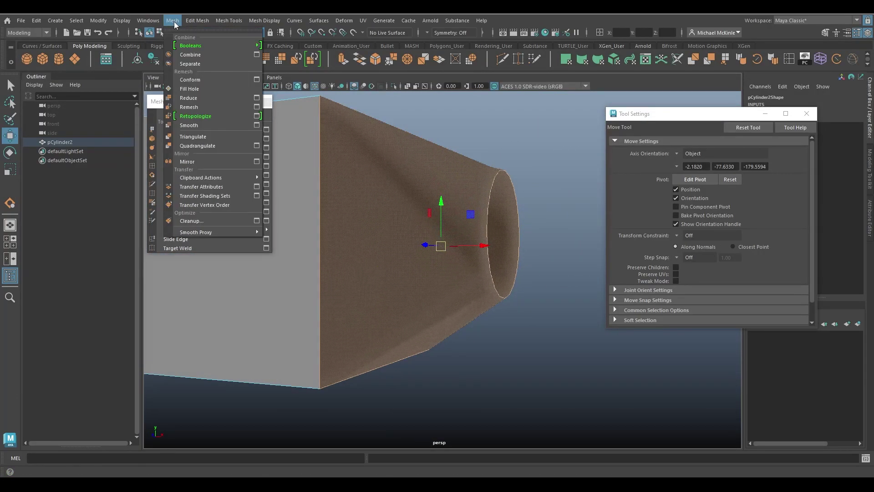
pyautogui.click(194, 136)
pyautogui.keyDown('alt'); pyautogui.moveTo(423, 196); pyautogui.dragTo(472, 181); pyautogui.keyUp('alt')
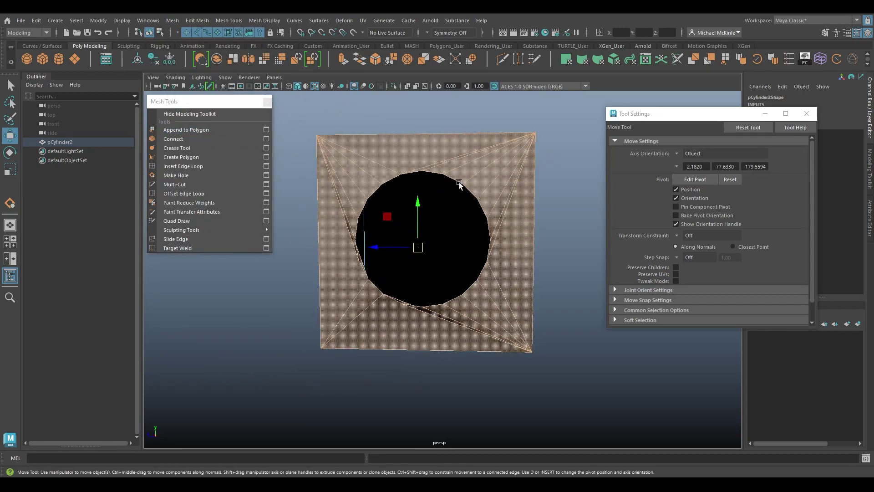
pyautogui.moveTo(502, 240); pyautogui.dragTo(519, 164, button='right')
pyautogui.keyDown('alt'); pyautogui.moveTo(566, 189); pyautogui.dragTo(422, 235); pyautogui.keyUp('alt')
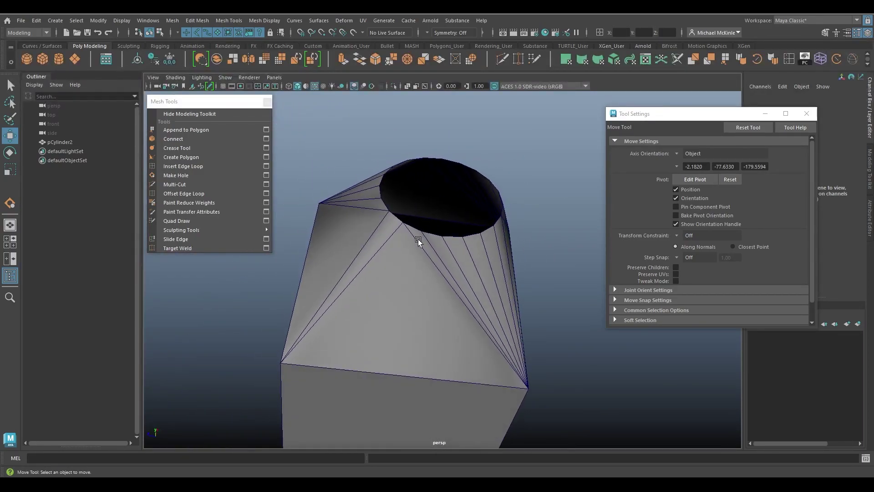
# - Switch to edge selection and spin forward a long diagonal edge between a cube corner and the opening
pyautogui.moveTo(418, 255); pyautogui.dragTo(430, 195, button='right')
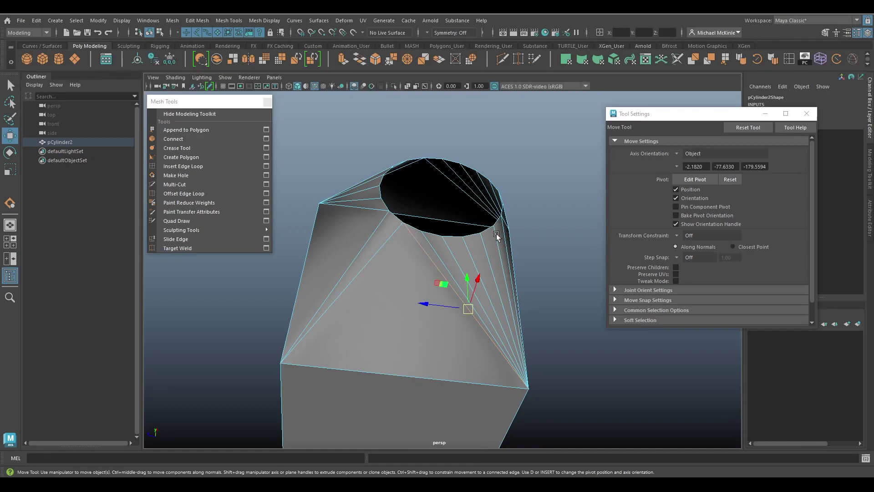
pyautogui.click(486, 260)
pyautogui.keyDown('alt'); pyautogui.moveTo(486, 260); pyautogui.dragTo(455, 255); pyautogui.keyUp('alt')
pyautogui.click(418, 281)
pyautogui.click(194, 20)
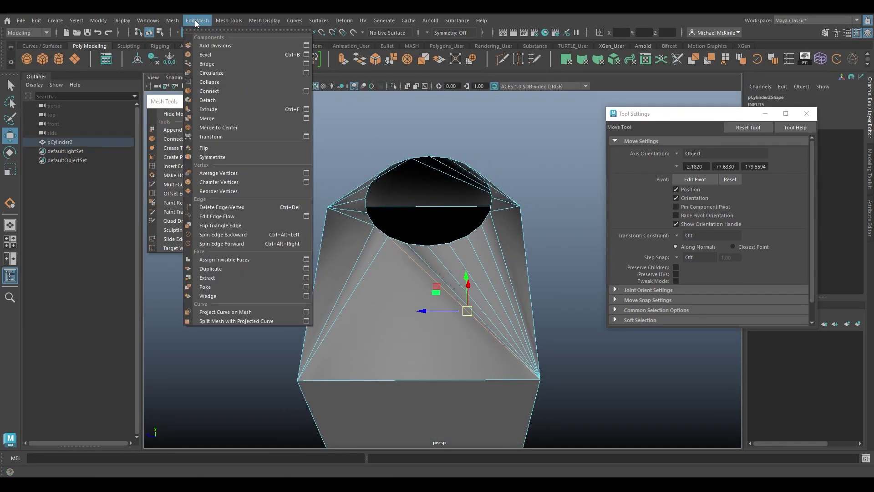
pyautogui.click(228, 243)
# - Repeat the forward spin on another diagonal edge between a cube corner and the opening, and inspect the surface
pyautogui.keyDown('alt'); pyautogui.moveTo(428, 263); pyautogui.dragTo(372, 267); pyautogui.keyUp('alt')
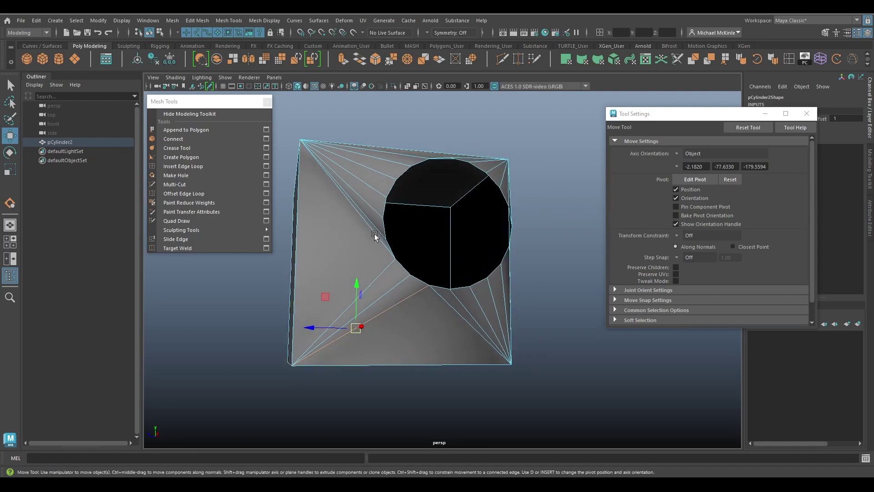
pyautogui.keyDown('alt'); pyautogui.moveTo(463, 290); pyautogui.dragTo(493, 283); pyautogui.keyUp('alt')
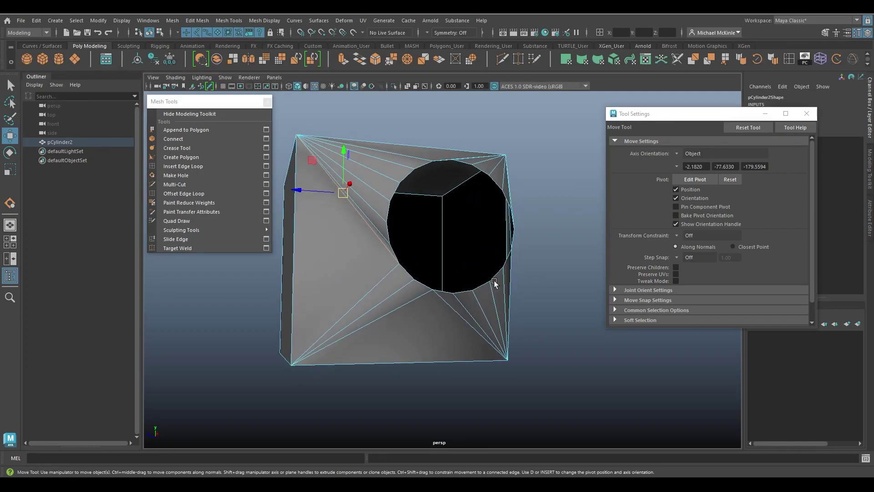
pyautogui.press('g')
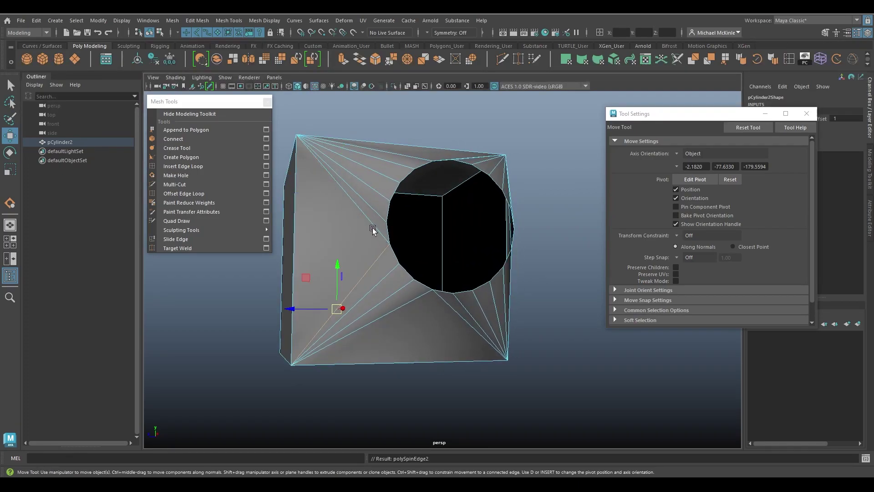
pyautogui.keyDown('alt'); pyautogui.moveTo(372, 224); pyautogui.dragTo(446, 263); pyautogui.keyUp('alt')
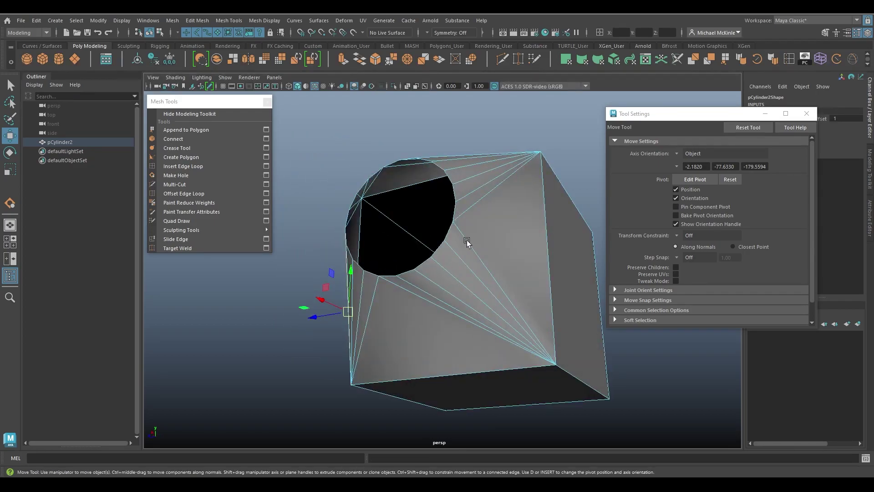
pyautogui.keyDown('alt'); pyautogui.moveTo(419, 305); pyautogui.dragTo(430, 189); pyautogui.keyUp('alt')
pyautogui.keyDown('alt'); pyautogui.moveTo(478, 215); pyautogui.dragTo(393, 204); pyautogui.keyUp('alt')
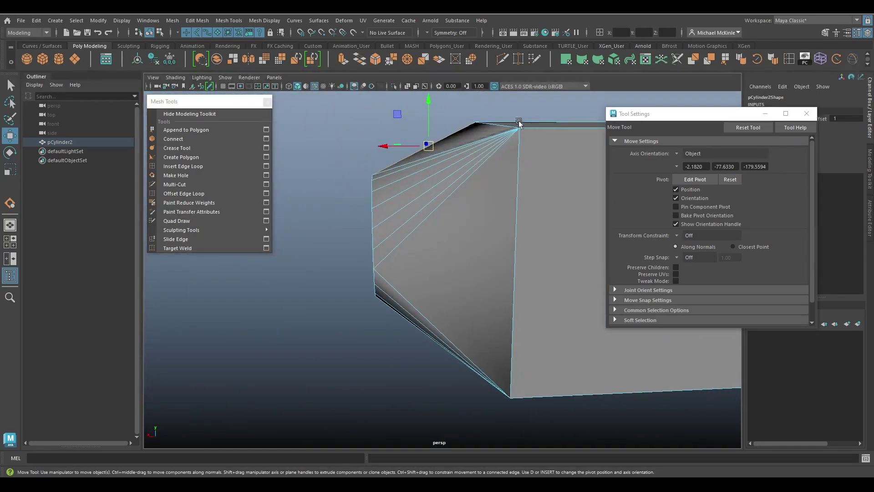
# - Select the opening's circular border edge loop and extrude it repeatedly with scale and move to form a stepped recess with a smaller bore
pyautogui.keyDown('alt'); pyautogui.moveTo(475, 233); pyautogui.dragTo(527, 241); pyautogui.keyUp('alt')
pyautogui.moveTo(492, 166); pyautogui.dragTo(495, 145, button='right')
pyautogui.keyDown('alt'); pyautogui.moveTo(496, 152); pyautogui.dragTo(494, 232); pyautogui.keyUp('alt')
pyautogui.doubleClick(475, 197)
pyautogui.keyDown('alt'); pyautogui.moveTo(475, 267); pyautogui.dragTo(457, 238); pyautogui.keyUp('alt')
pyautogui.press('r')
pyautogui.keyDown('alt'); pyautogui.moveTo(486, 236); pyautogui.dragTo(449, 243); pyautogui.keyUp('alt')
pyautogui.press('w')
pyautogui.press('r')
pyautogui.press('w')
# - Return to object mode and turn off the wireframe-on-shaded display to view the recessed hole
pyautogui.moveTo(448, 243); pyautogui.dragTo(515, 165, button='right')
pyautogui.click(515, 166)
pyautogui.keyDown('alt'); pyautogui.moveTo(514, 165); pyautogui.dragTo(533, 218); pyautogui.keyUp('alt')
pyautogui.click(314, 88)
pyautogui.moveTo(382, 175)
pyautogui.keyDown('alt'); pyautogui.mouseDown()
pyautogui.moveTo(515, 151)
pyautogui.moveTo(517, 163)
pyautogui.mouseUp(); pyautogui.keyUp('alt')
# - Select the whole mesh and soften all its edges
pyautogui.click(509, 217)
pyautogui.moveTo(509, 219)
pyautogui.keyDown('alt'); pyautogui.mouseDown()
pyautogui.moveTo(515, 238)
pyautogui.moveTo(528, 230)
pyautogui.mouseUp(); pyautogui.keyUp('alt')
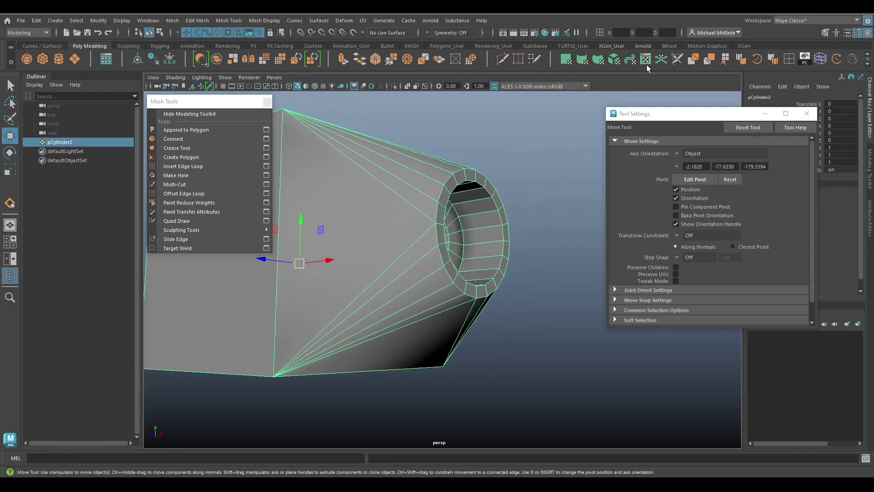
pyautogui.click(273, 24)
pyautogui.click(300, 102)
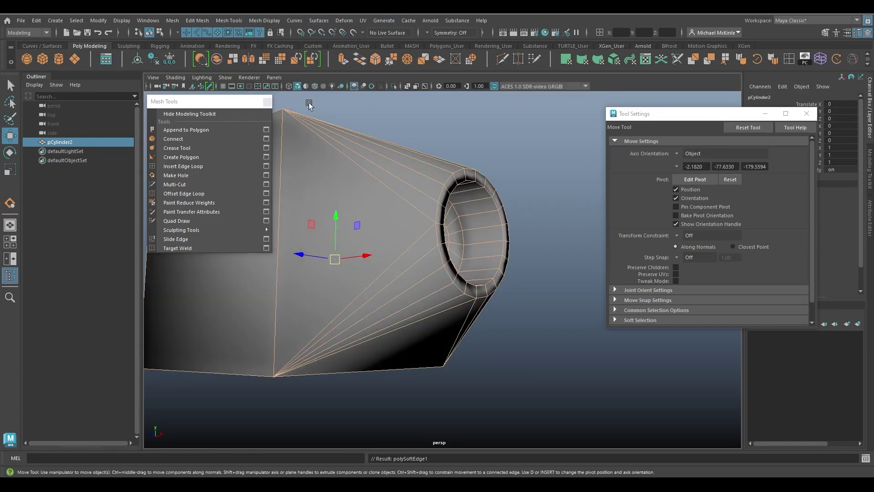
# - Reduce the soften-edge angle to about 40 in the mesh's construction history and deselect the mesh
pyautogui.moveTo(704, 114); pyautogui.dragTo(615, 112)
pyautogui.scroll(-2, 767, 196)
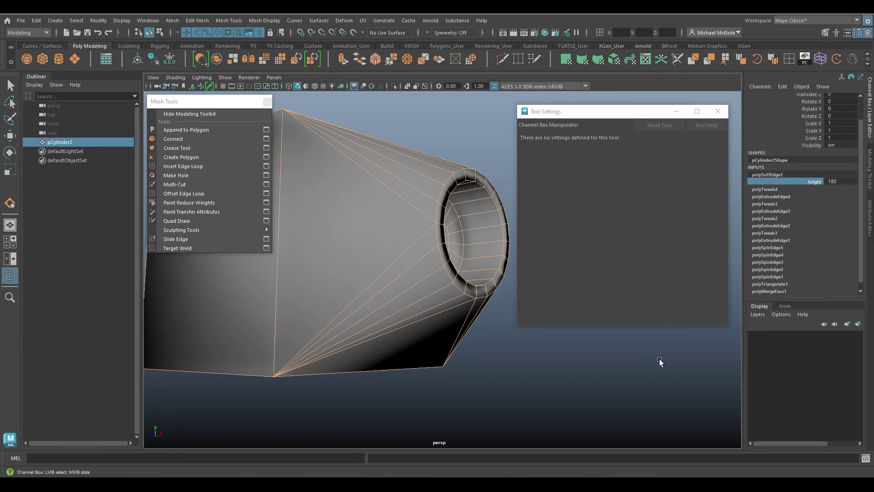
pyautogui.moveTo(630, 358); pyautogui.dragTo(617, 356, button='middle')
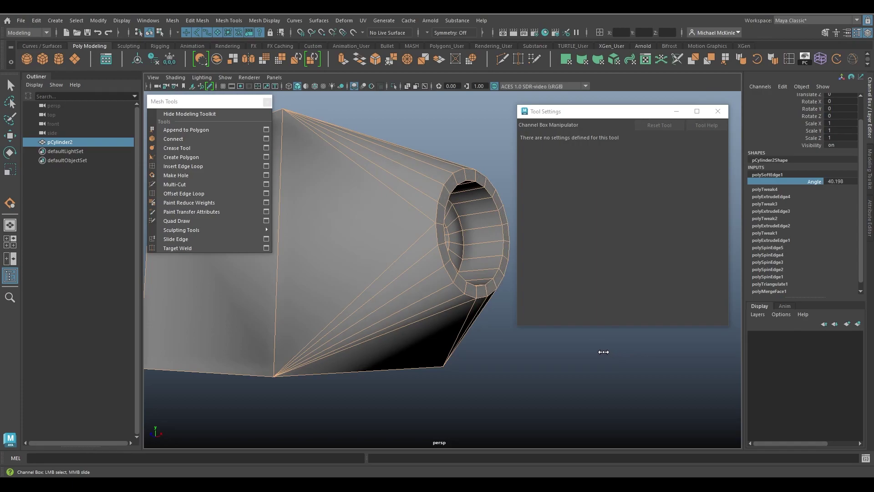
pyautogui.click(604, 352)
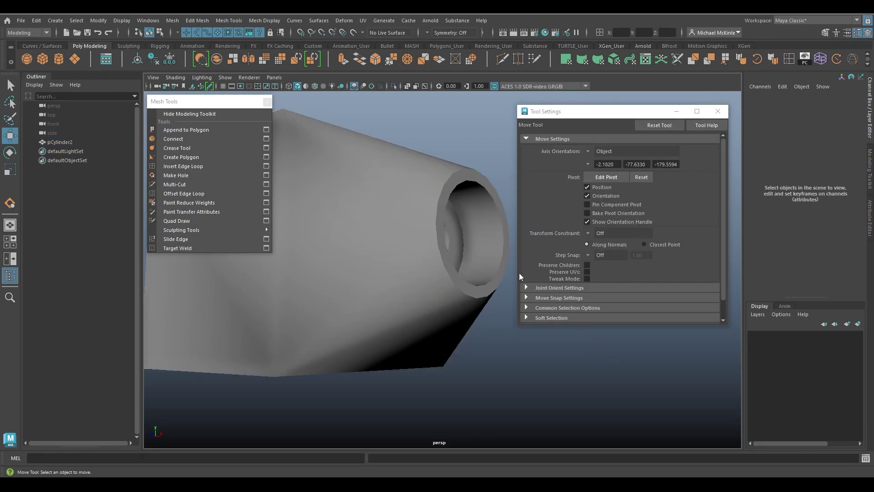
# - Spin a diagonal edge between the cube's upper corner and the circular opening, then return to object mode
pyautogui.keyDown('alt'); pyautogui.moveTo(506, 264); pyautogui.dragTo(452, 250); pyautogui.keyUp('alt')
pyautogui.moveTo(434, 205); pyautogui.dragTo(467, 188, button='right')
pyautogui.moveTo(470, 225)
pyautogui.keyDown('alt'); pyautogui.mouseDown()
pyautogui.moveTo(435, 228)
pyautogui.moveTo(437, 260)
pyautogui.moveTo(482, 273)
pyautogui.moveTo(455, 255)
pyautogui.moveTo(475, 228)
pyautogui.mouseUp(); pyautogui.keyUp('alt')
pyautogui.click(482, 273)
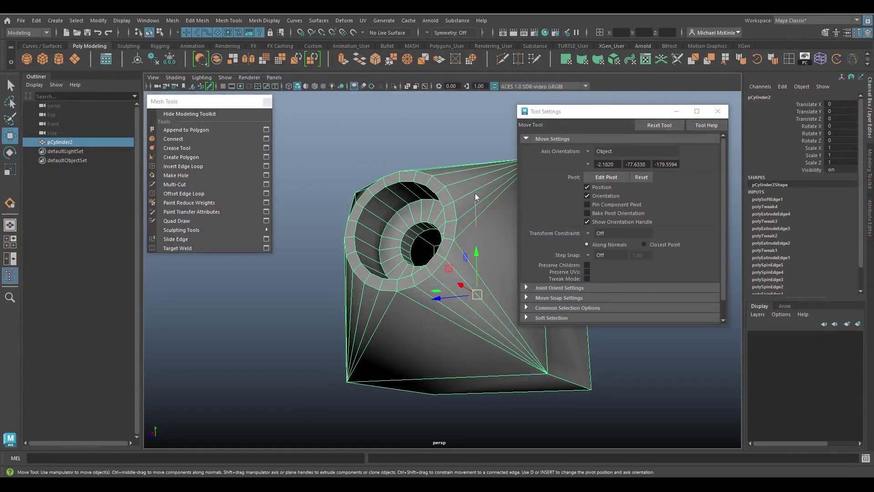
pyautogui.moveTo(475, 197); pyautogui.dragTo(478, 215, button='right')
pyautogui.keyDown('alt'); pyautogui.moveTo(485, 227); pyautogui.dragTo(467, 227); pyautogui.keyUp('alt')
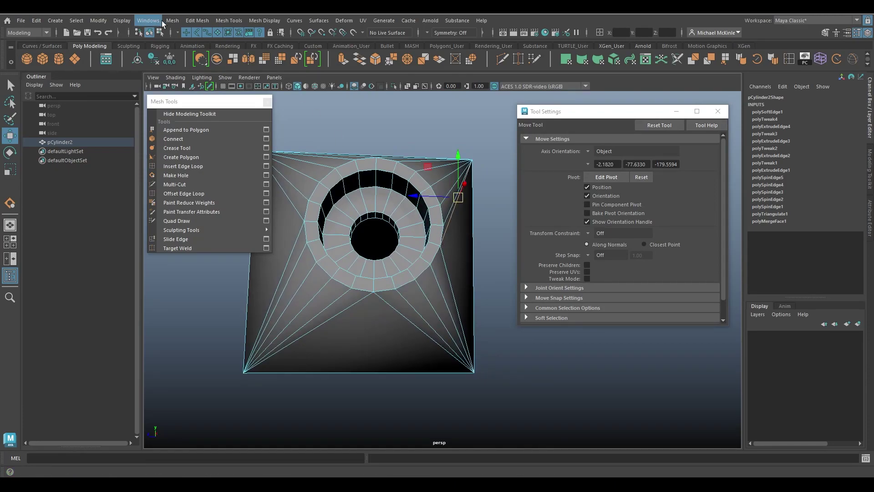
pyautogui.click(192, 21)
pyautogui.click(225, 235)
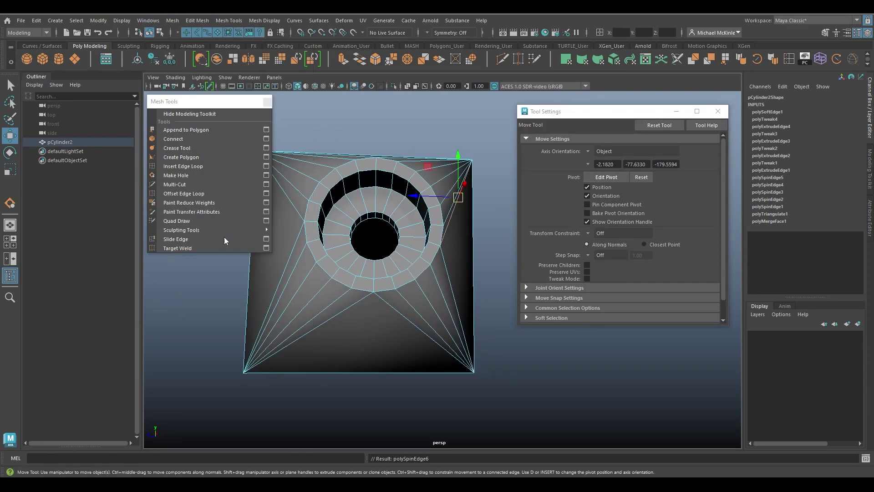
pyautogui.moveTo(423, 192); pyautogui.dragTo(494, 183, button='right')
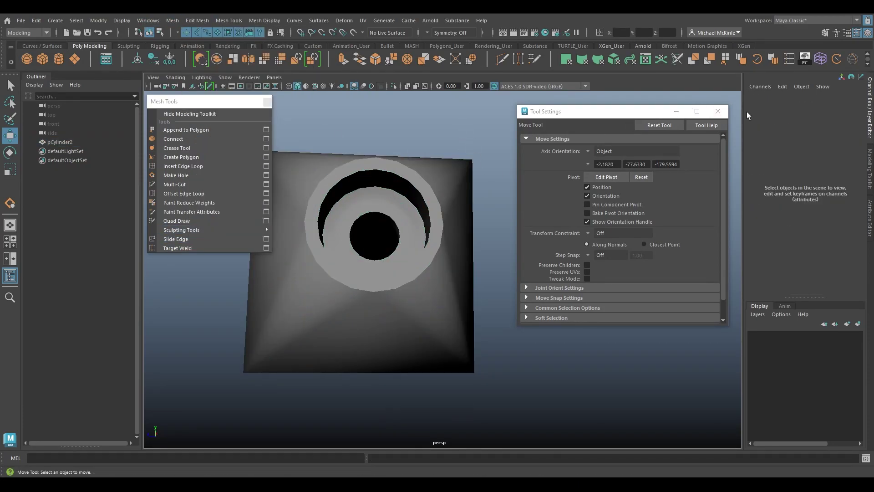
# - Close the floating Tool Settings and Mesh Tools windows and inspect the holed cube from several sides
pyautogui.click(723, 110)
pyautogui.click(268, 102)
pyautogui.keyDown('alt'); pyautogui.moveTo(412, 191); pyautogui.dragTo(503, 199); pyautogui.keyUp('alt')
pyautogui.click(503, 199)
pyautogui.click(525, 158)
pyautogui.keyDown('alt'); pyautogui.moveTo(526, 160); pyautogui.dragTo(545, 252); pyautogui.keyUp('alt')
pyautogui.keyDown('alt'); pyautogui.moveTo(545, 252); pyautogui.dragTo(466, 259, button='right'); pyautogui.keyUp('alt')
pyautogui.keyDown('alt'); pyautogui.moveTo(466, 260); pyautogui.dragTo(503, 257); pyautogui.keyUp('alt')
pyautogui.click(505, 256)
# - Select all vertices of the opening and recess and move them toward the cube to flatten the protruding funnel
pyautogui.moveTo(521, 195); pyautogui.dragTo(484, 196, button='right')
pyautogui.keyDown('alt'); pyautogui.moveTo(494, 230); pyautogui.dragTo(480, 199); pyautogui.keyUp('alt')
pyautogui.moveTo(440, 171); pyautogui.dragTo(549, 350)
pyautogui.keyDown('alt'); pyautogui.moveTo(509, 252); pyautogui.dragTo(428, 261); pyautogui.keyUp('alt')
pyautogui.keyDown('alt'); pyautogui.moveTo(428, 262); pyautogui.dragTo(515, 332); pyautogui.keyUp('alt')
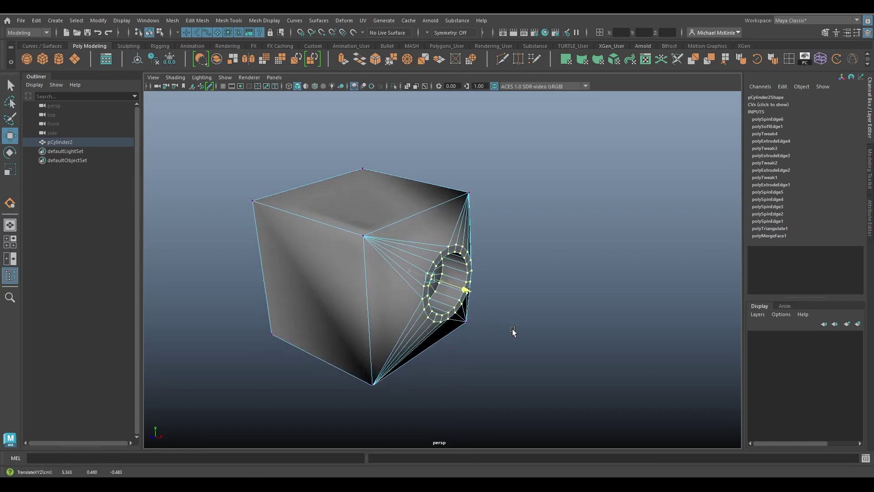
pyautogui.click(564, 299)
# - Return to object mode and examine the flattened hole and the shading on the cube's faces
pyautogui.keyDown('alt'); pyautogui.moveTo(564, 299); pyautogui.dragTo(445, 276); pyautogui.keyUp('alt')
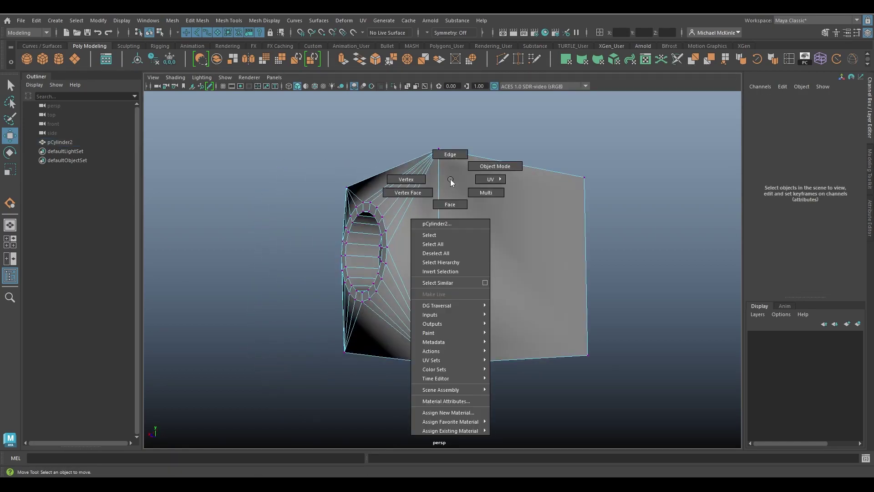
pyautogui.moveTo(450, 179); pyautogui.dragTo(447, 171, button='right')
pyautogui.keyDown('alt'); pyautogui.moveTo(447, 171); pyautogui.dragTo(478, 212); pyautogui.keyUp('alt')
pyautogui.moveTo(456, 176); pyautogui.dragTo(484, 160, button='right')
pyautogui.click(516, 269)
pyautogui.keyDown('alt'); pyautogui.moveTo(488, 274); pyautogui.dragTo(539, 308); pyautogui.keyUp('alt')
pyautogui.click(424, 323)
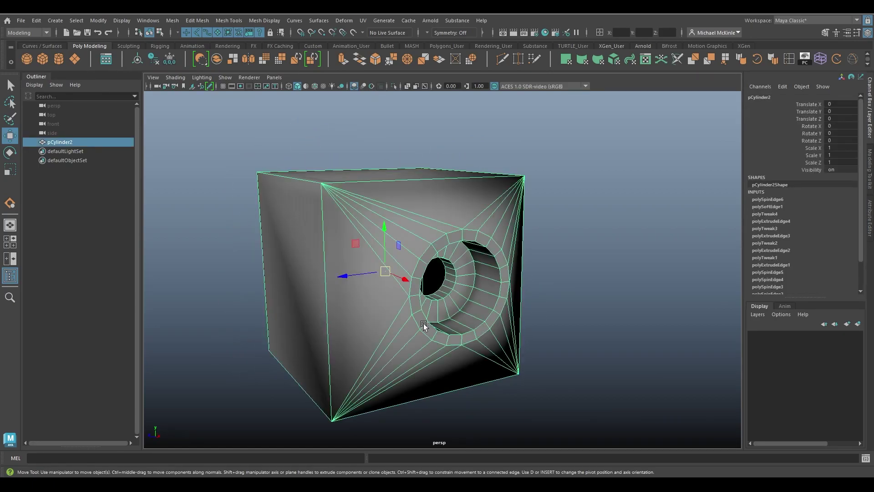
# - Select the outer border edges of the cube's holed face, harden them and return to object mode
pyautogui.keyDown('alt'); pyautogui.moveTo(424, 324); pyautogui.dragTo(470, 241); pyautogui.keyUp('alt')
pyautogui.moveTo(472, 217); pyautogui.dragTo(474, 192, button='right')
pyautogui.click(474, 210)
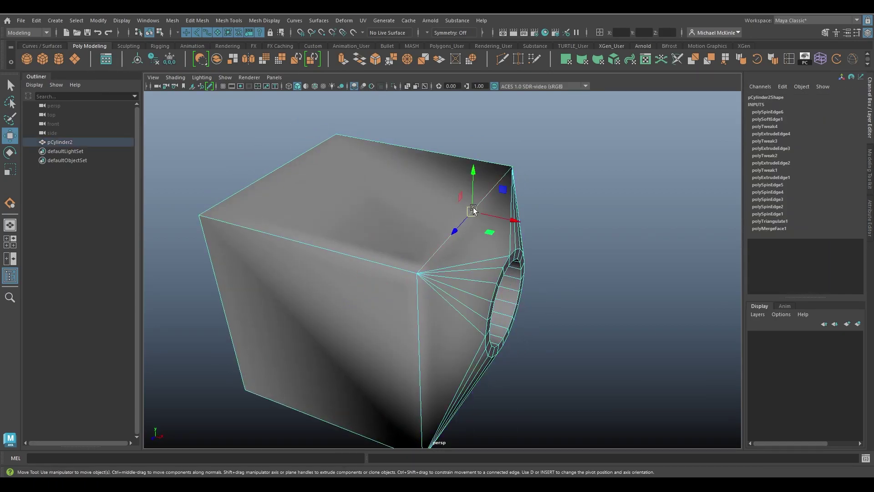
pyautogui.keyDown('alt'); pyautogui.moveTo(492, 341); pyautogui.dragTo(438, 260); pyautogui.keyUp('alt')
pyautogui.click(774, 59)
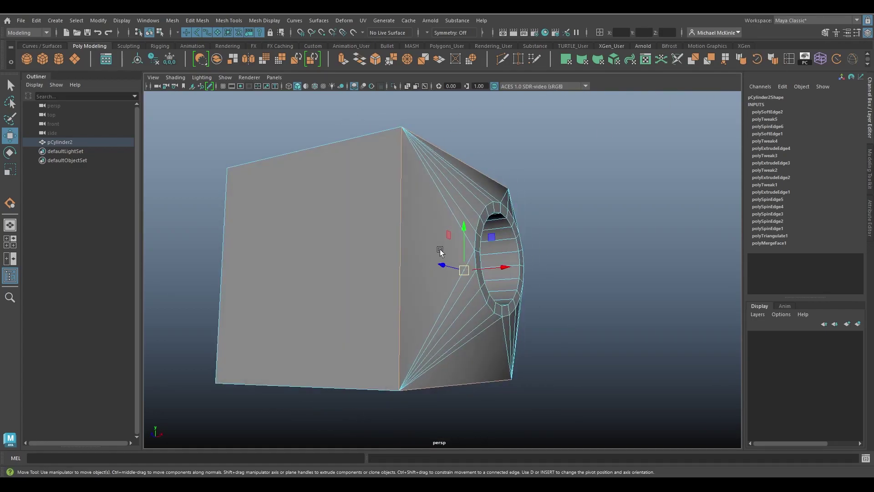
pyautogui.rightClick(451, 211)
pyautogui.click(483, 199)
pyautogui.click(594, 277)
# - Select the mesh, delete its construction history and deselect it
pyautogui.keyDown('alt'); pyautogui.moveTo(594, 278); pyautogui.dragTo(536, 234); pyautogui.keyUp('alt')
pyautogui.click(519, 268)
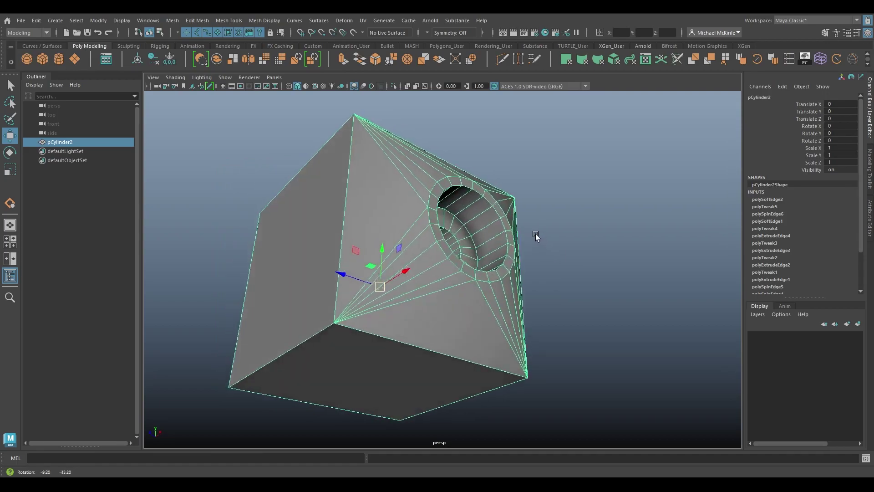
pyautogui.keyDown('alt'); pyautogui.moveTo(540, 329); pyautogui.dragTo(502, 323); pyautogui.keyUp('alt')
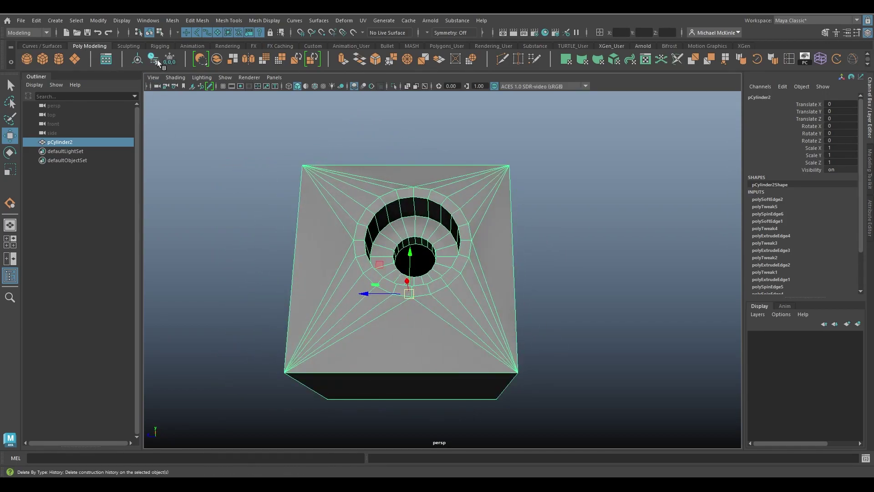
pyautogui.click(575, 203)
pyautogui.keyDown('alt'); pyautogui.moveTo(575, 203); pyautogui.dragTo(501, 227); pyautogui.keyUp('alt')
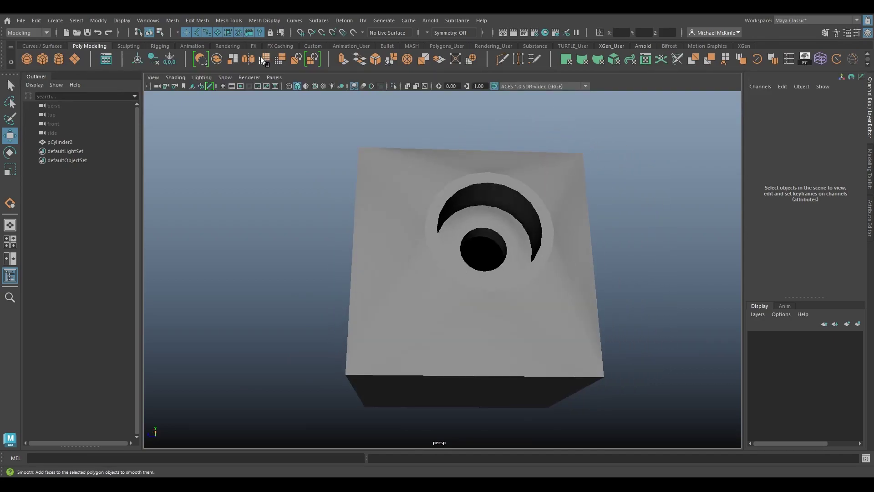
# - Open the Make Hole tool options, review the available merge modes, then close them and switch back to the Move tool
pyautogui.click(229, 20)
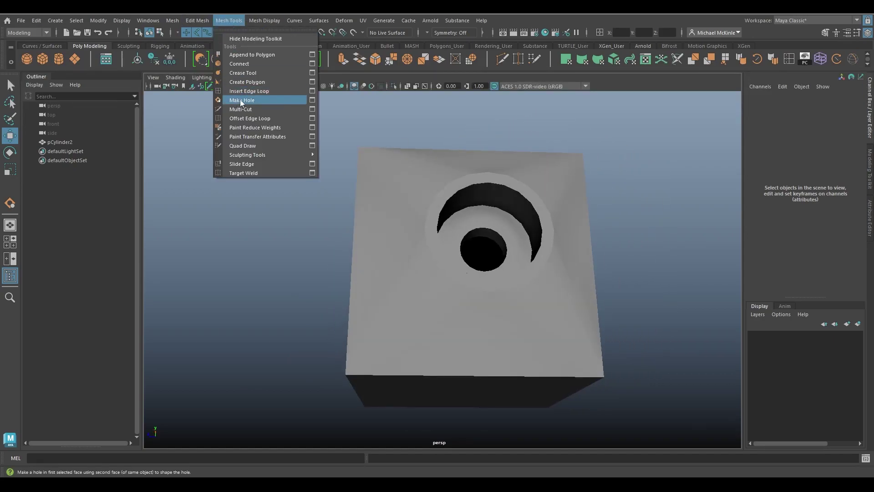
pyautogui.click(312, 100)
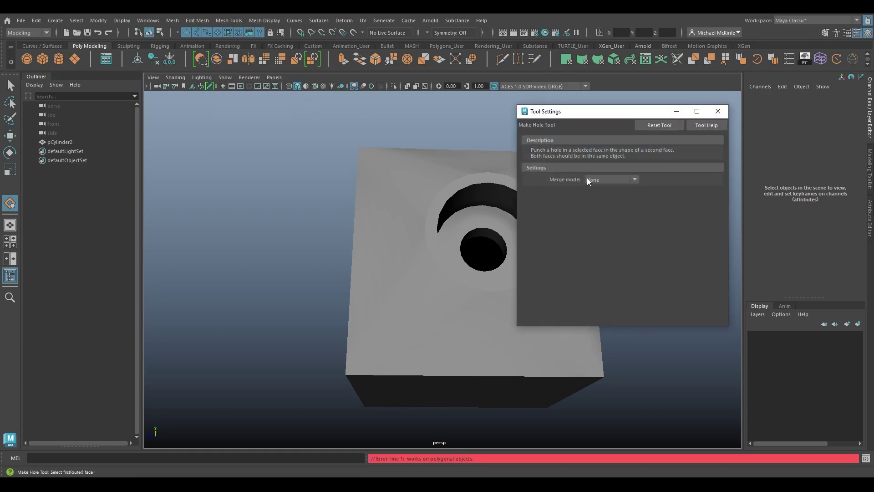
pyautogui.click(639, 182)
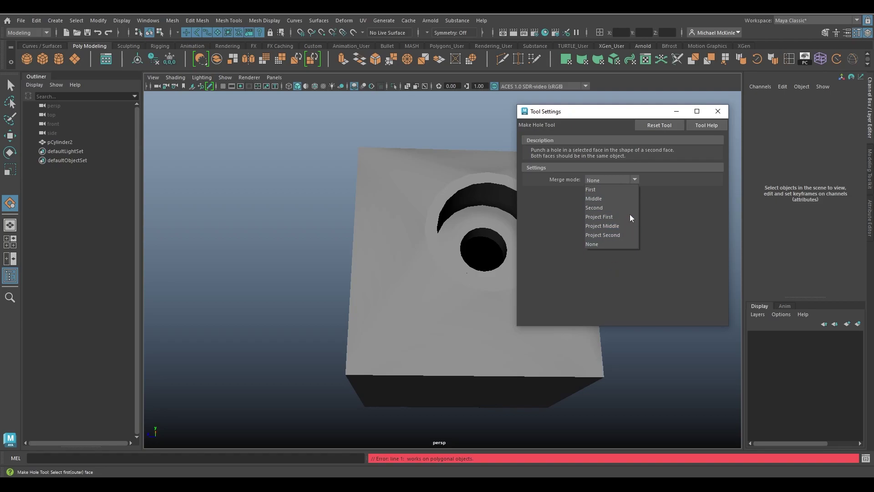
pyautogui.click(723, 115)
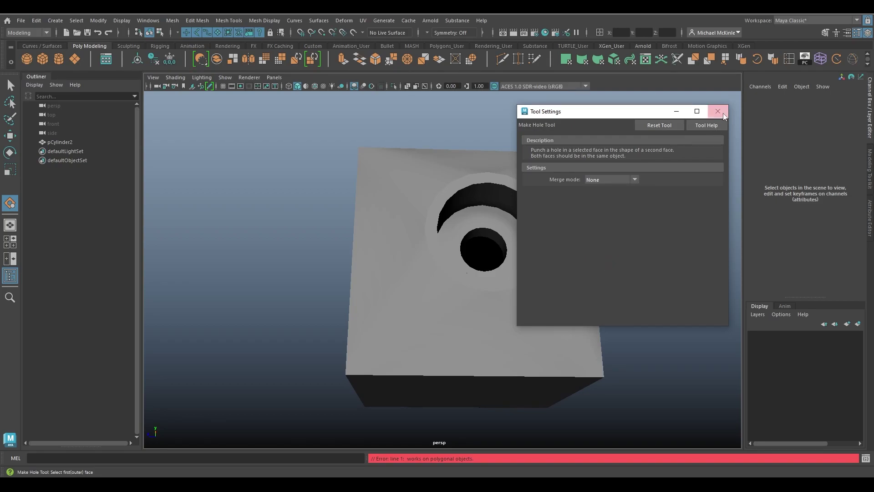
pyautogui.click(724, 112)
pyautogui.press('w')
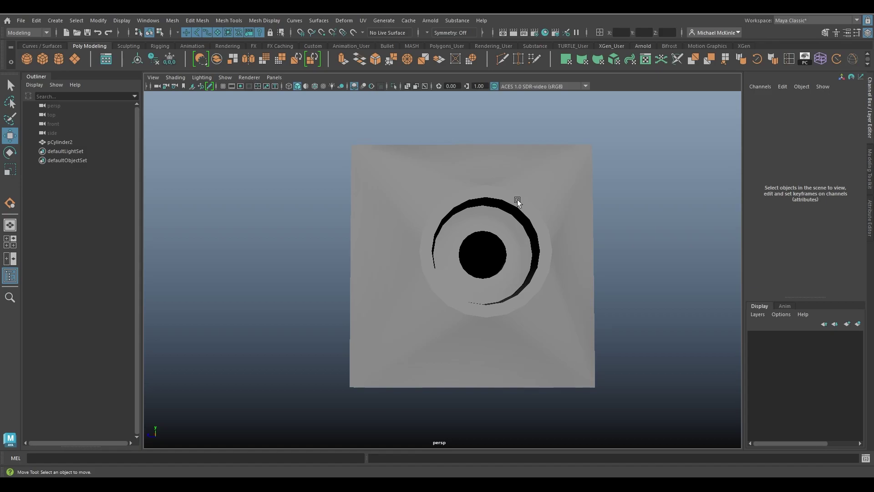
# - Examine the vertices and edge flow around the hole in vertex mode, then view the shaded result in object mode
pyautogui.click(518, 201)
pyautogui.moveTo(518, 200); pyautogui.dragTo(483, 194, button='right')
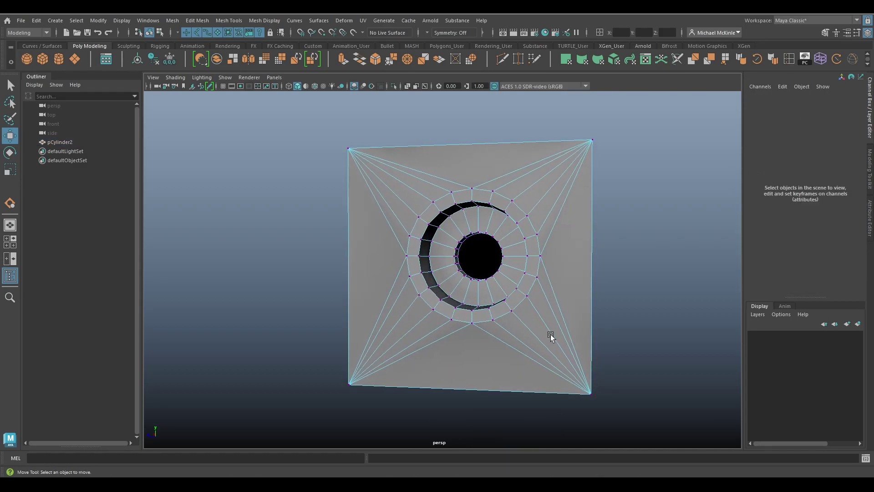
pyautogui.moveTo(395, 181); pyautogui.dragTo(394, 182)
pyautogui.keyDown('alt'); pyautogui.moveTo(456, 246); pyautogui.dragTo(571, 260); pyautogui.keyUp('alt')
pyautogui.moveTo(508, 223); pyautogui.dragTo(614, 166, button='right')
pyautogui.click(615, 166)
pyautogui.keyDown('alt'); pyautogui.moveTo(615, 166); pyautogui.dragTo(572, 230); pyautogui.keyUp('alt')
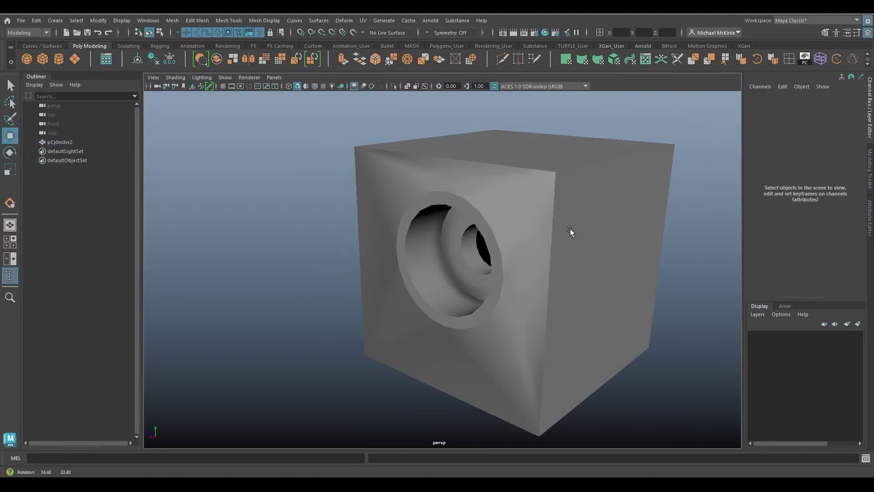
# - Select the finished mesh and examine its wireframe from the side with the Select tool active
pyautogui.click(541, 220)
pyautogui.keyDown('alt'); pyautogui.moveTo(504, 305); pyautogui.dragTo(544, 303); pyautogui.keyUp('alt')
pyautogui.keyDown('alt'); pyautogui.moveTo(545, 303); pyautogui.dragTo(564, 309, button='right'); pyautogui.keyUp('alt')
pyautogui.moveTo(564, 307)
pyautogui.keyDown('alt'); pyautogui.mouseDown()
pyautogui.moveTo(605, 307)
pyautogui.moveTo(554, 277)
pyautogui.moveTo(523, 277)
pyautogui.moveTo(558, 308)
pyautogui.moveTo(595, 302)
pyautogui.moveTo(570, 293)
pyautogui.moveTo(580, 312)
pyautogui.moveTo(574, 321)
pyautogui.mouseUp(); pyautogui.keyUp('alt')
pyautogui.press('q')
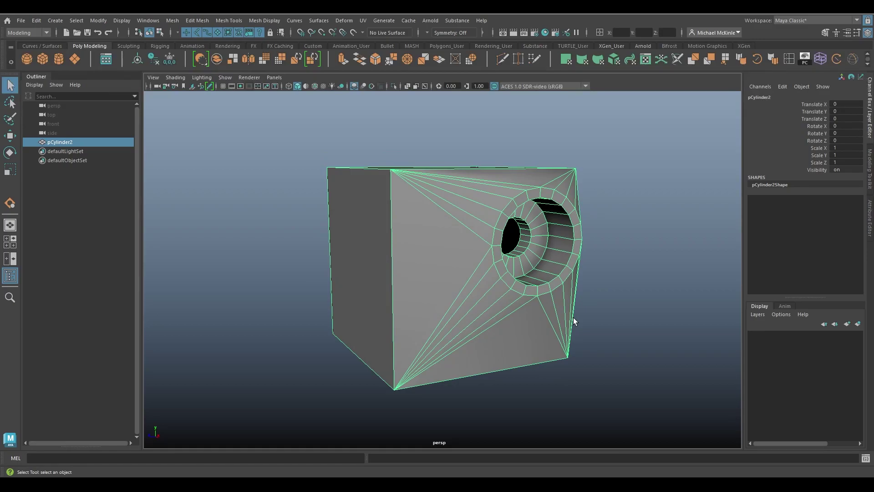